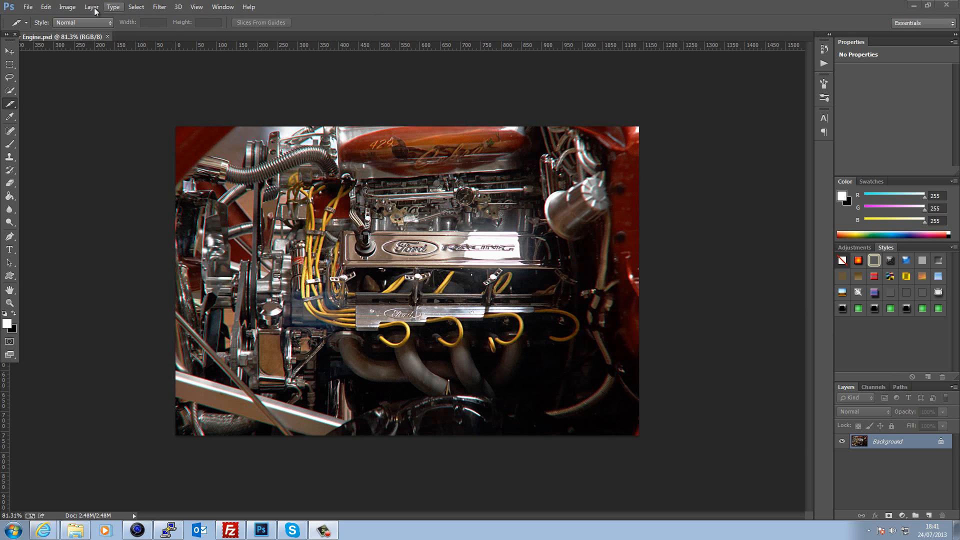
# - Enlarge the canvas height to 120% using Percent units in Canvas Size
pyautogui.click(67, 7)
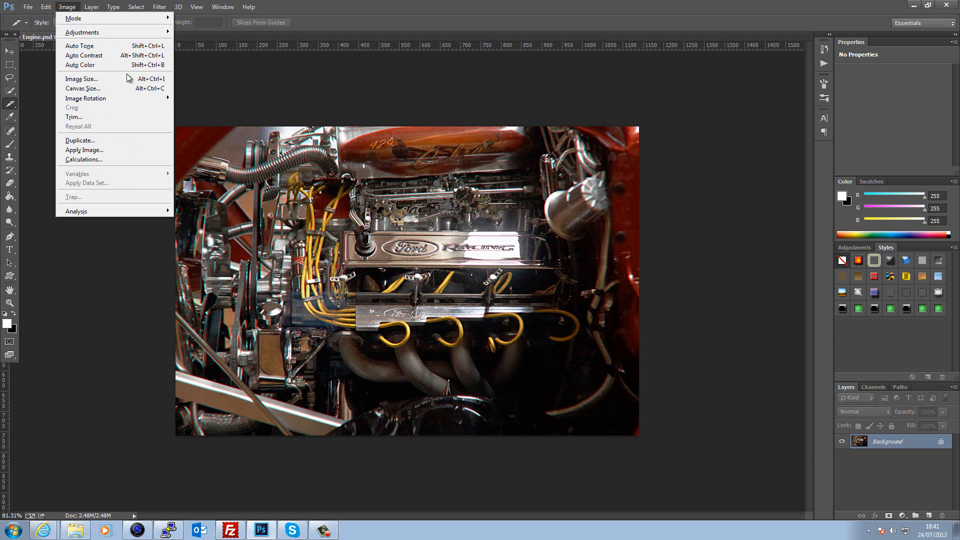
pyautogui.click(118, 88)
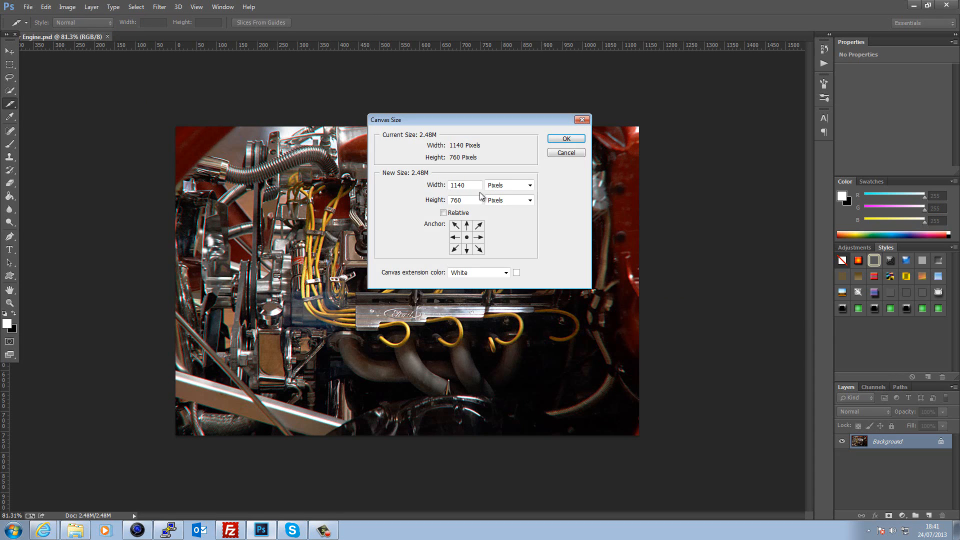
pyautogui.click(507, 189)
pyautogui.click(509, 197)
pyautogui.click(461, 198)
pyautogui.write('120')
pyautogui.click(566, 139)
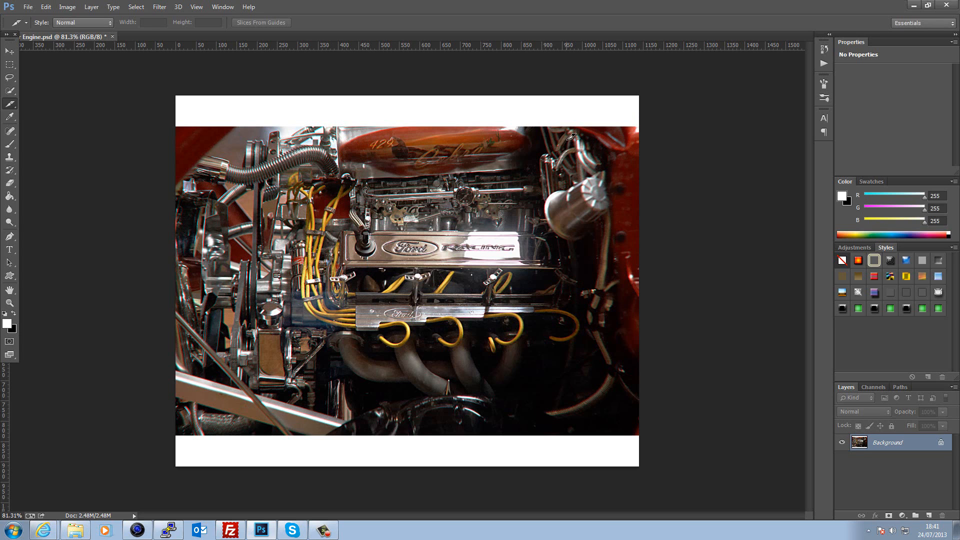
pyautogui.click(9, 63)
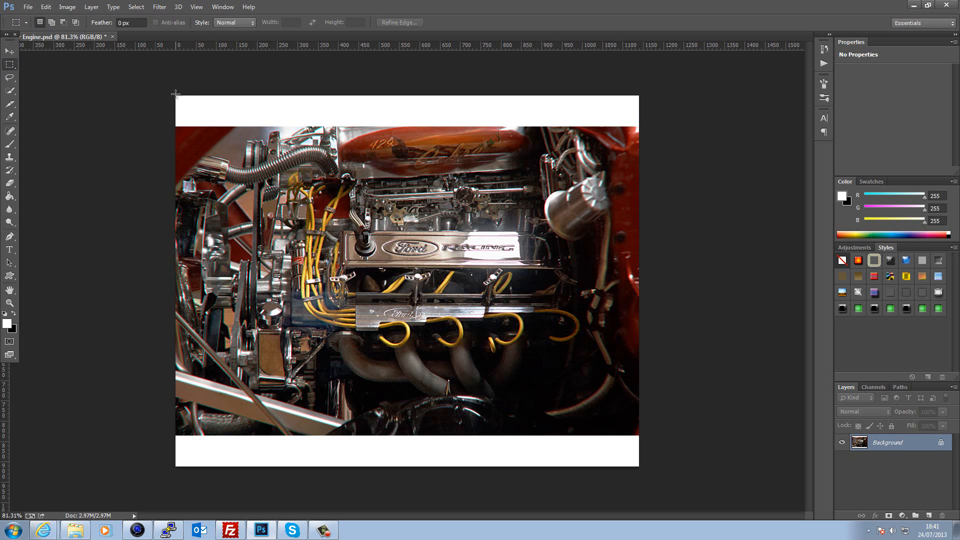
# - Select the top white band and fill it with black on a new layer
pyautogui.moveTo(235, 111); pyautogui.dragTo(644, 124)
pyautogui.click(14, 313)
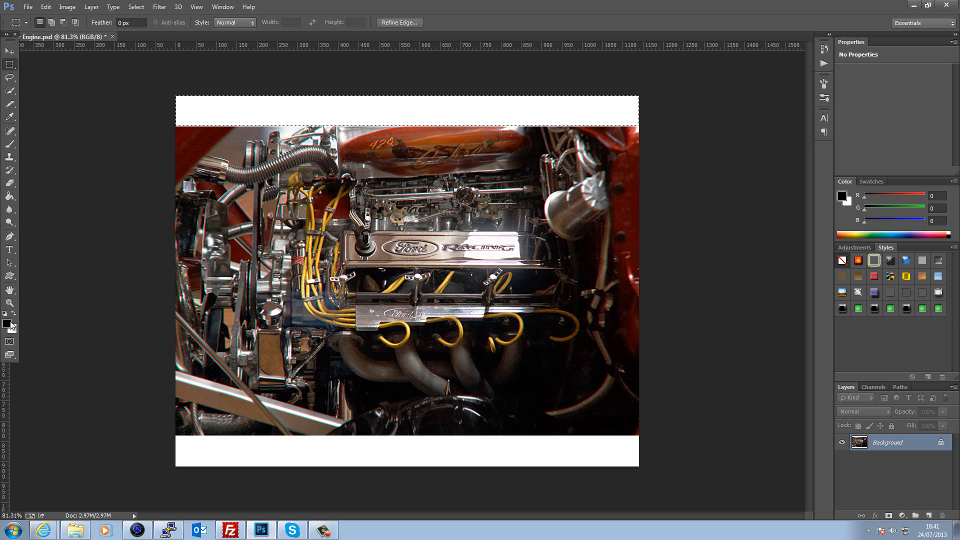
pyautogui.click(928, 516)
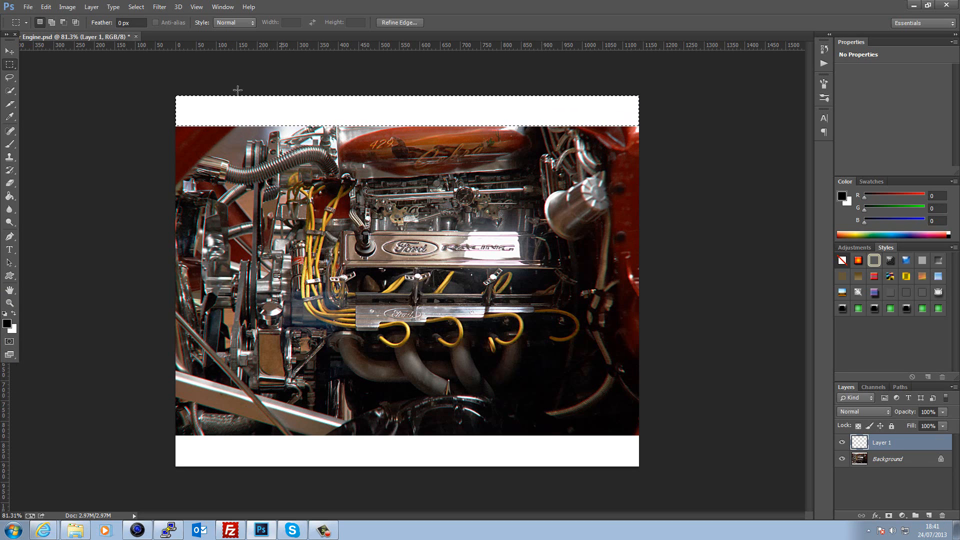
pyautogui.click(9, 198)
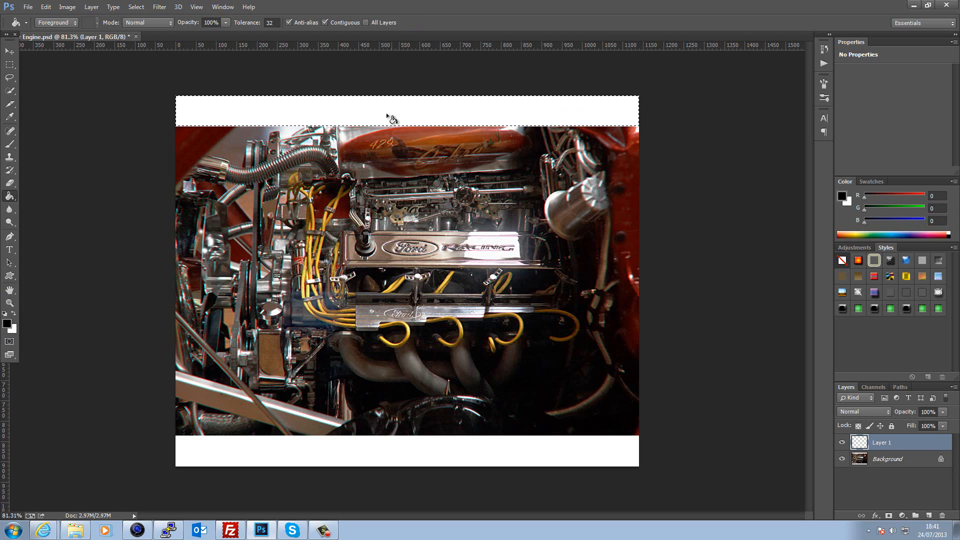
pyautogui.click(382, 111)
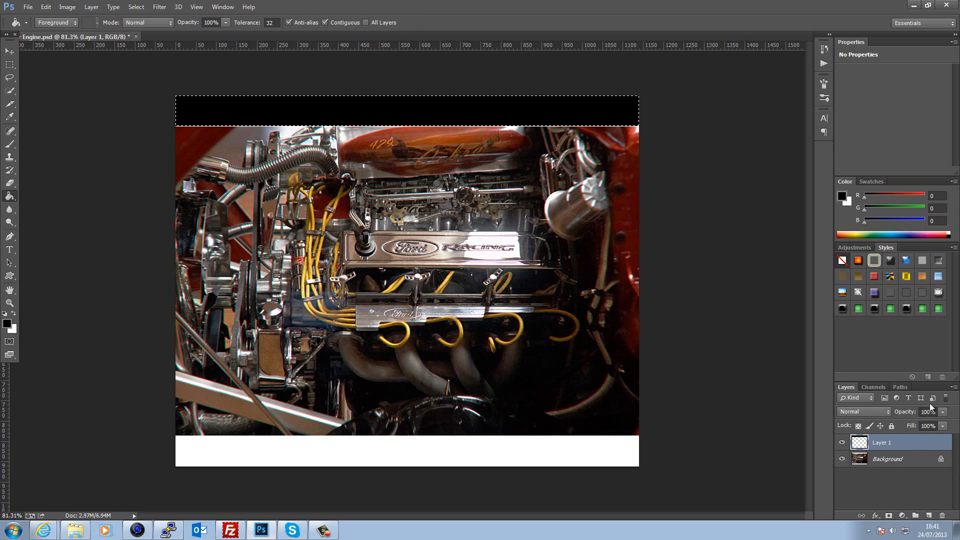
# - Lower the layer opacity to 37% and stretch the grey band up to the canvas top
pyautogui.moveTo(909, 413); pyautogui.dragTo(872, 411)
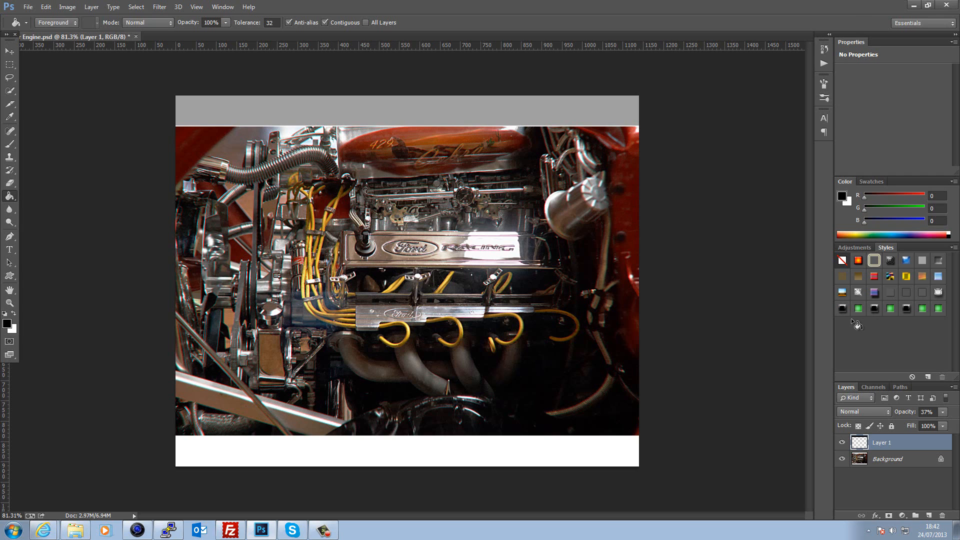
pyautogui.click(9, 51)
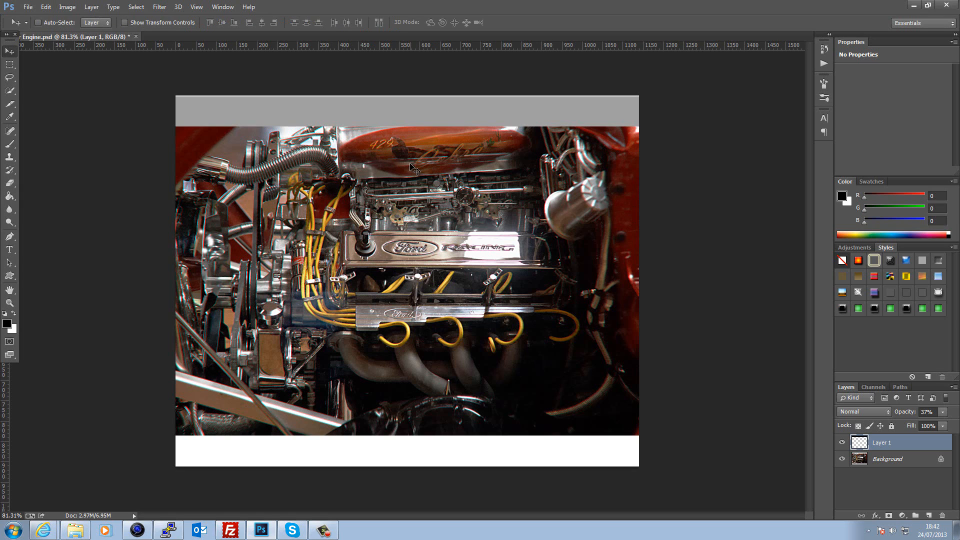
pyautogui.hotkey('ctrl', 't')
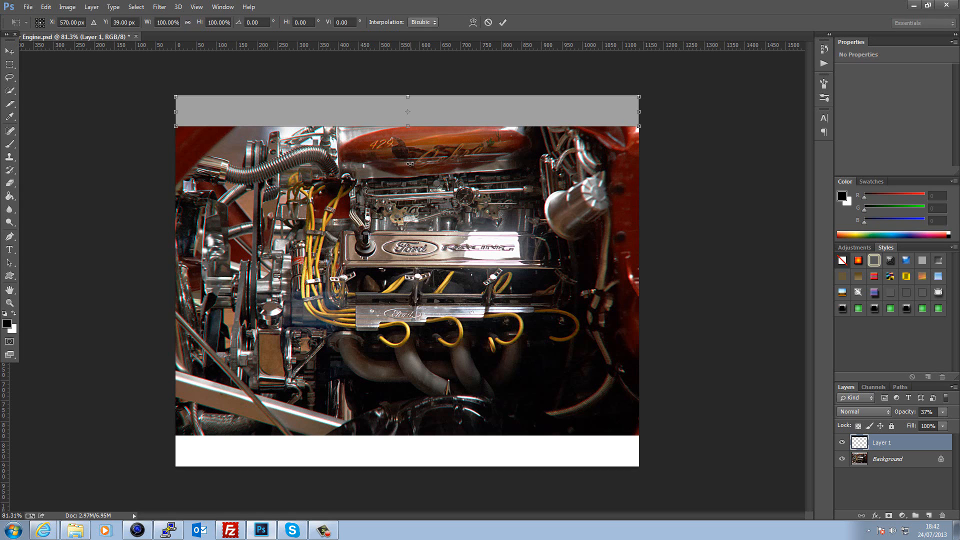
pyautogui.moveTo(408, 95); pyautogui.dragTo(407, 92)
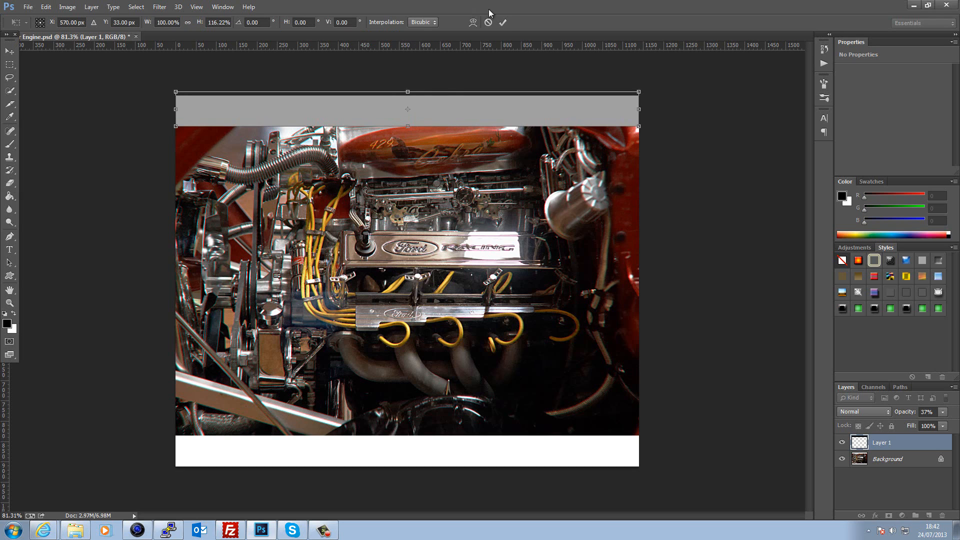
pyautogui.click(503, 22)
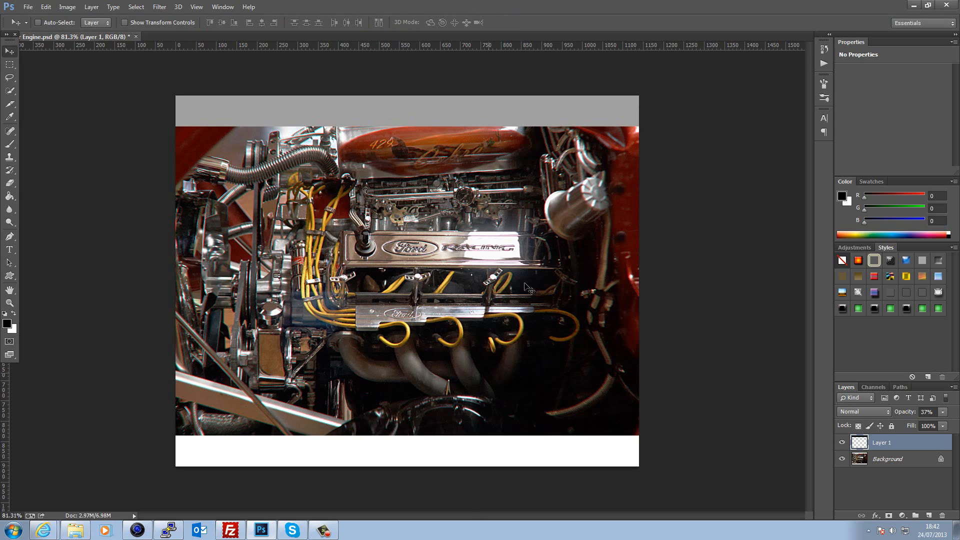
pyautogui.click(928, 5)
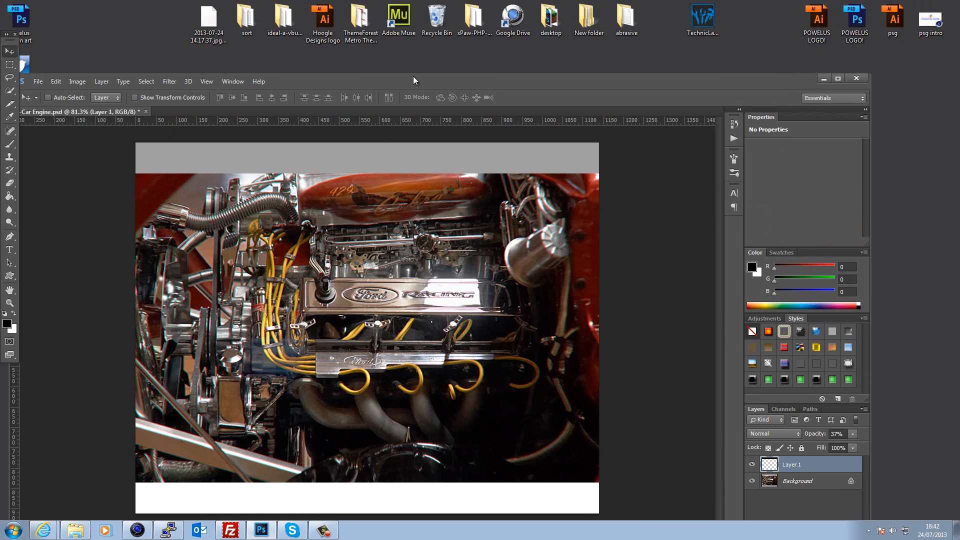
# - Drag the twitter image from the desktop into the Engine document
pyautogui.moveTo(413, 76); pyautogui.dragTo(511, 67)
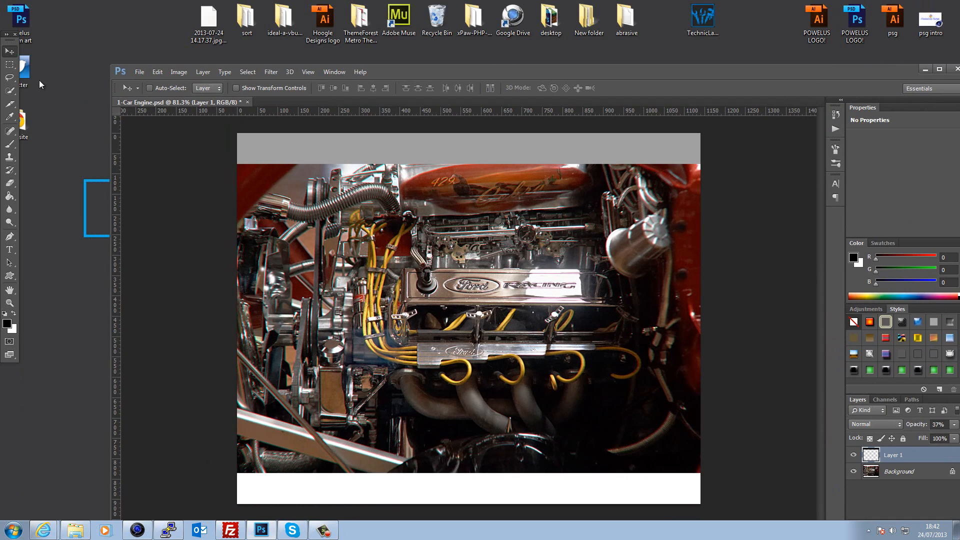
pyautogui.moveTo(27, 75); pyautogui.dragTo(495, 492)
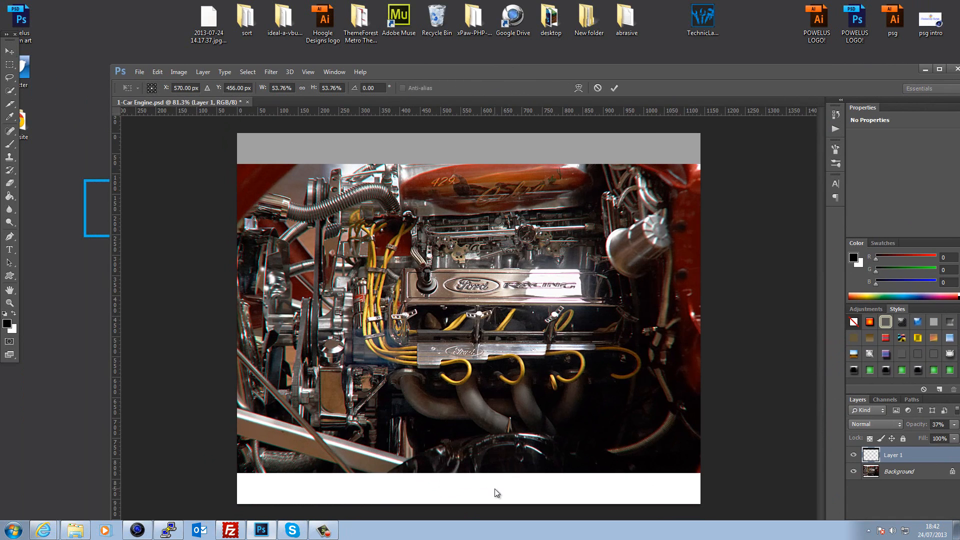
pyautogui.click(939, 68)
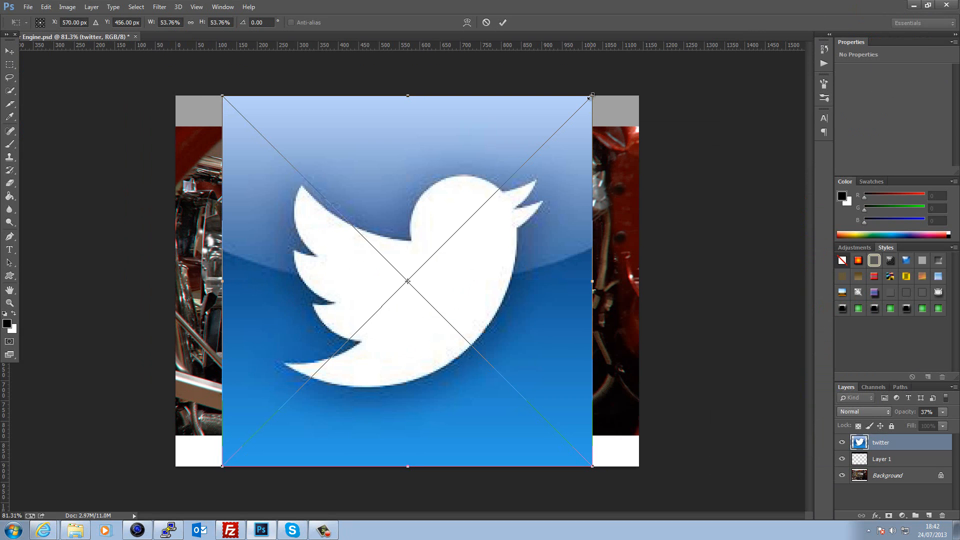
# - Scale the Twitter logo down to about 3.95% and place it in the bottom-right corner
pyautogui.moveTo(592, 95); pyautogui.dragTo(217, 411)
pyautogui.moveTo(236, 453); pyautogui.dragTo(544, 448)
pyautogui.moveTo(316, 464); pyautogui.dragTo(629, 461)
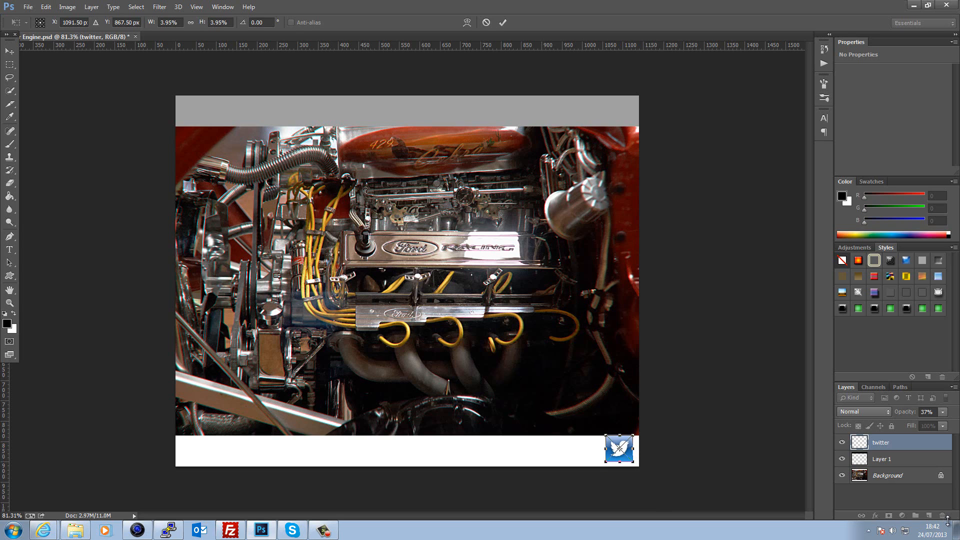
pyautogui.press('Up')
pyautogui.press('Up')
pyautogui.press('Up')
pyautogui.press('Up')
pyautogui.press('Up')
pyautogui.press('Up')
pyautogui.press('Up')
pyautogui.press('Down')
pyautogui.press('Down')
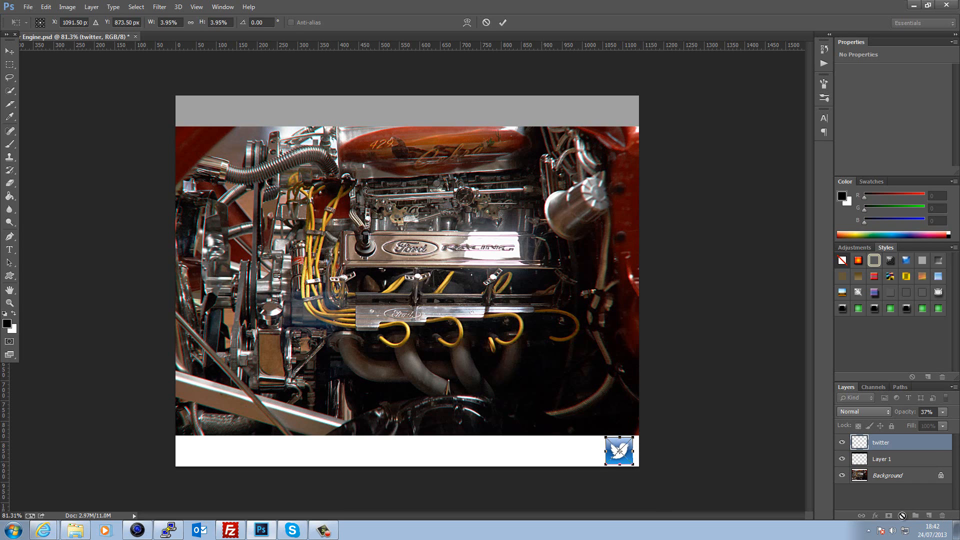
pyautogui.click(508, 23)
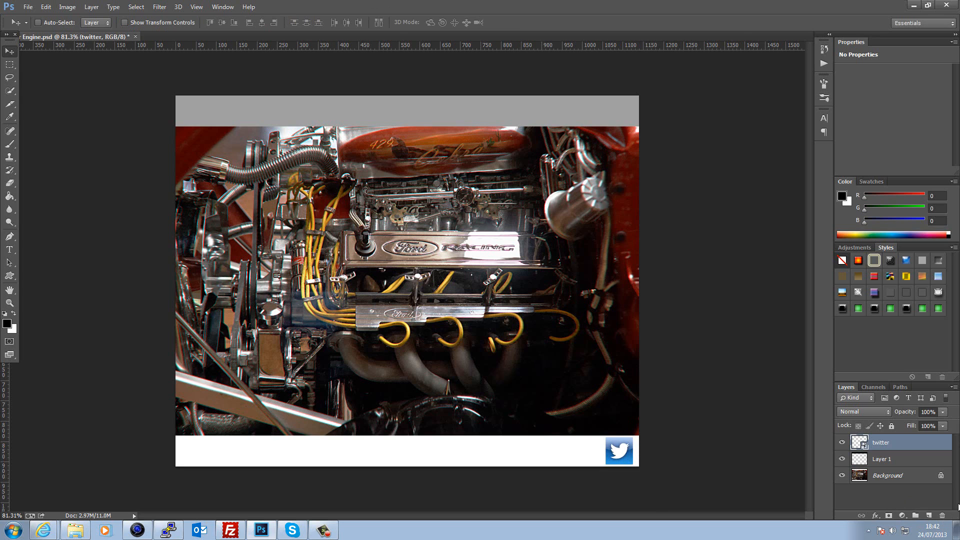
# - Add a Black & White adjustment layer clipped to the twitter layer so only the icon turns grey
pyautogui.click(903, 516)
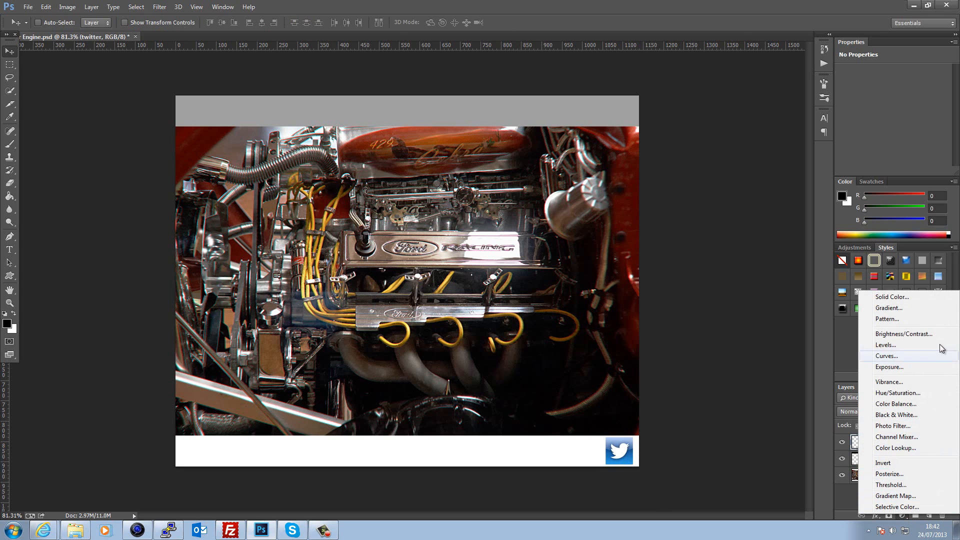
pyautogui.click(916, 417)
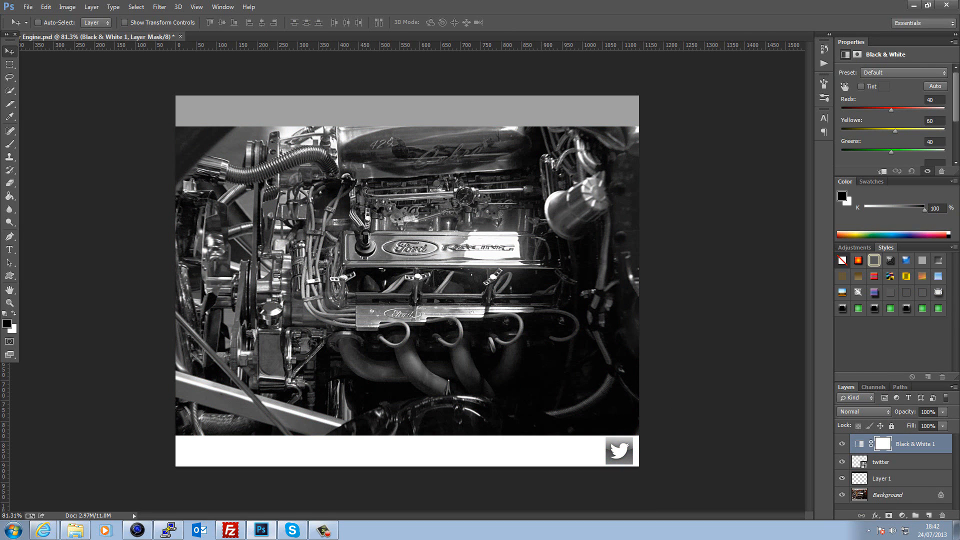
pyautogui.rightClick(863, 446)
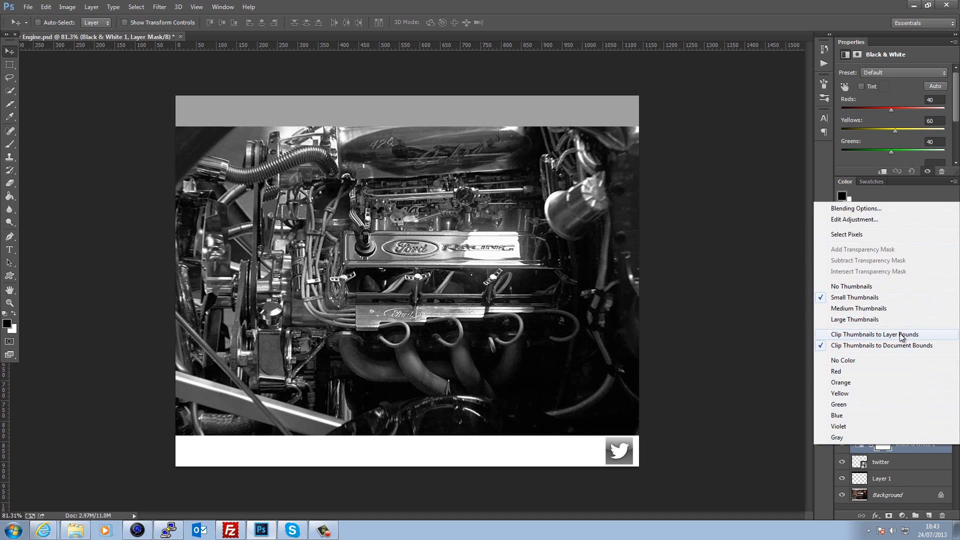
pyautogui.click(915, 475)
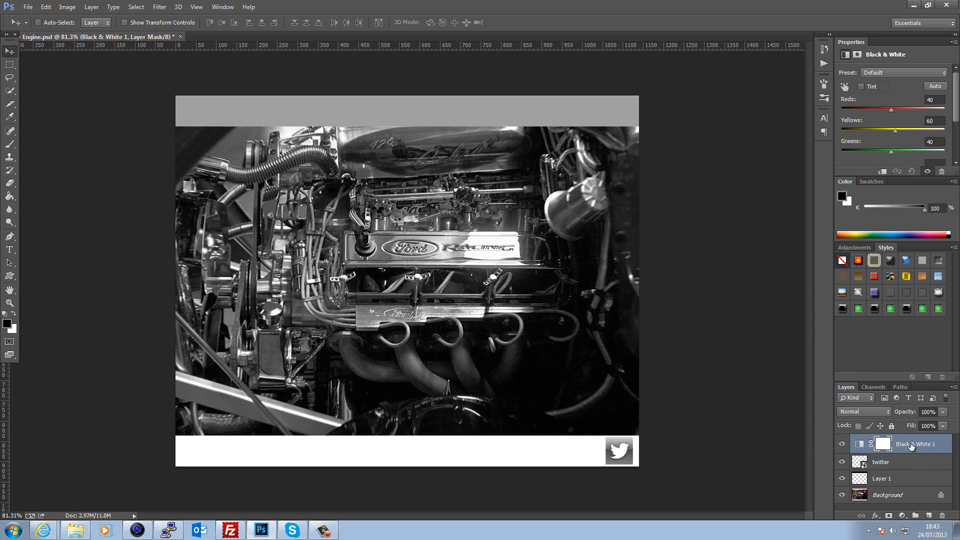
pyautogui.rightClick(911, 443)
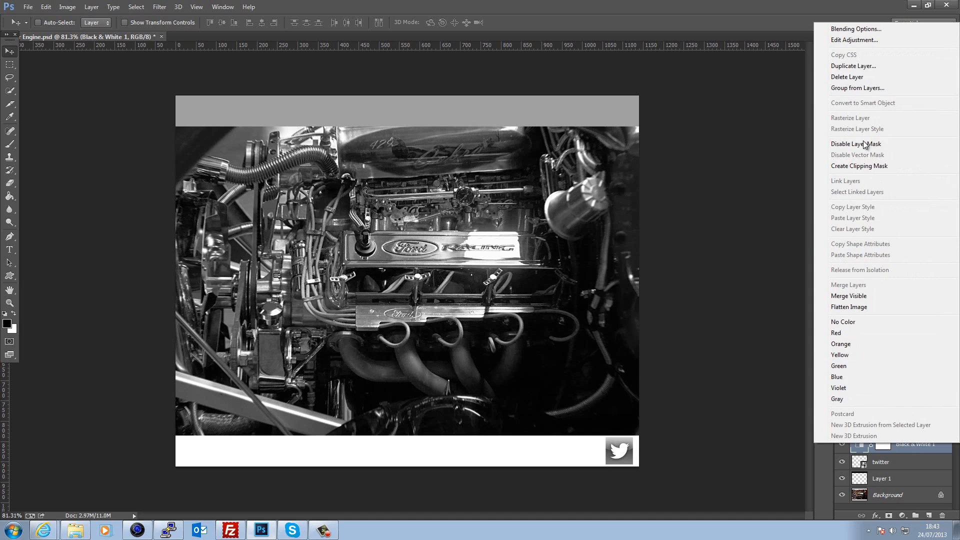
pyautogui.click(862, 166)
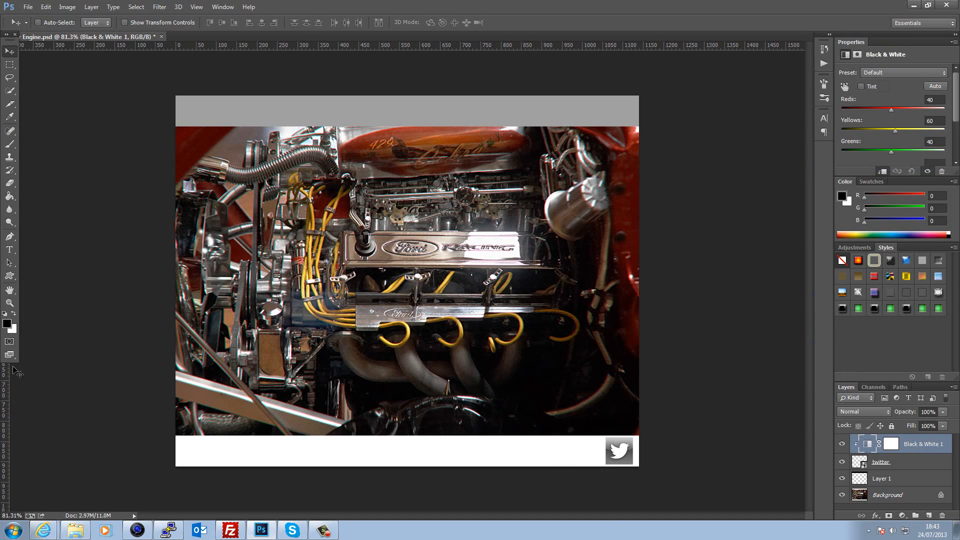
pyautogui.click(6, 276)
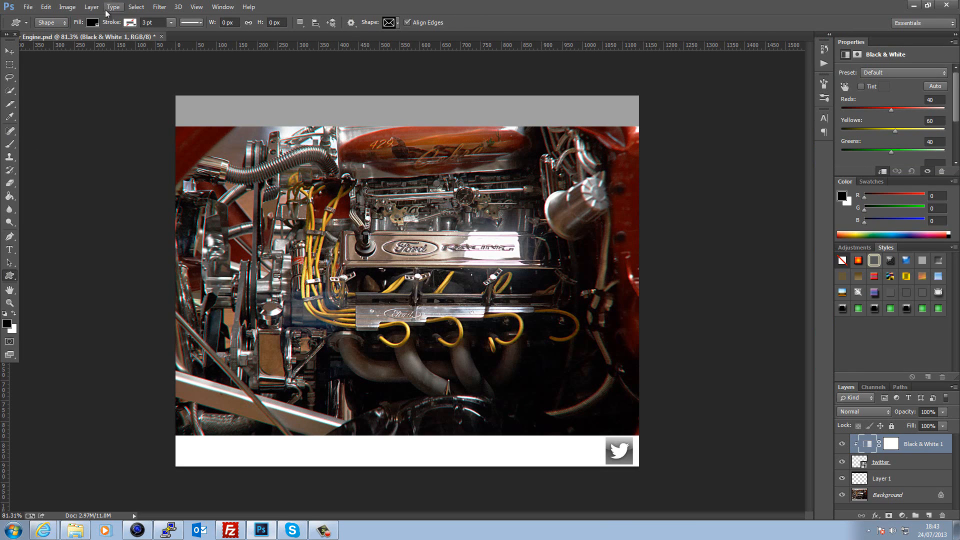
# - Draw an envelope custom shape with grey fill in the bottom white strip
pyautogui.click(92, 24)
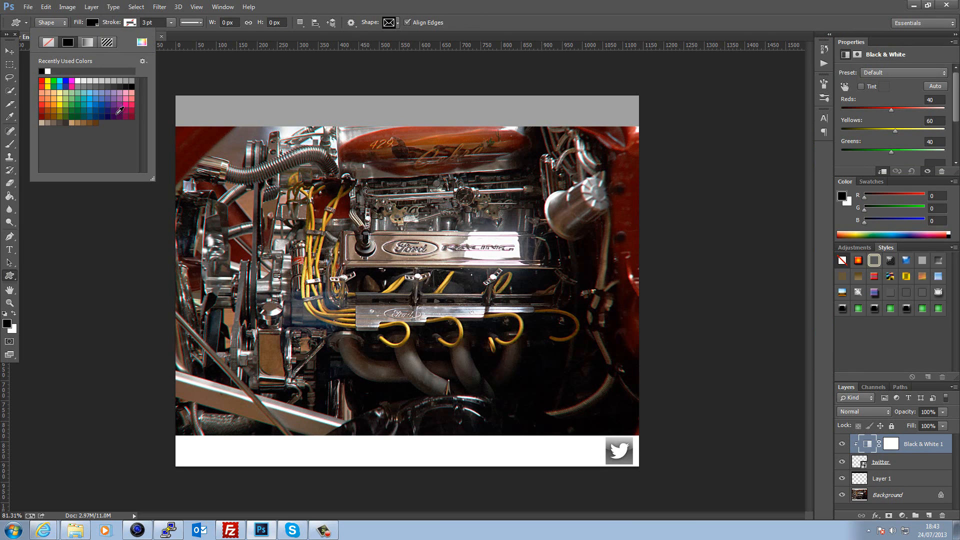
pyautogui.click(95, 82)
pyautogui.click(603, 17)
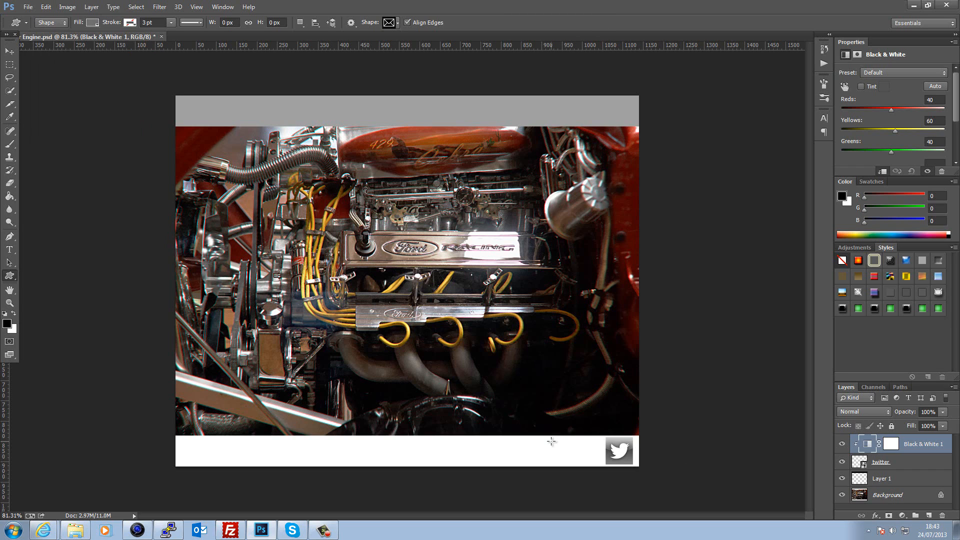
pyautogui.moveTo(551, 441); pyautogui.dragTo(589, 464)
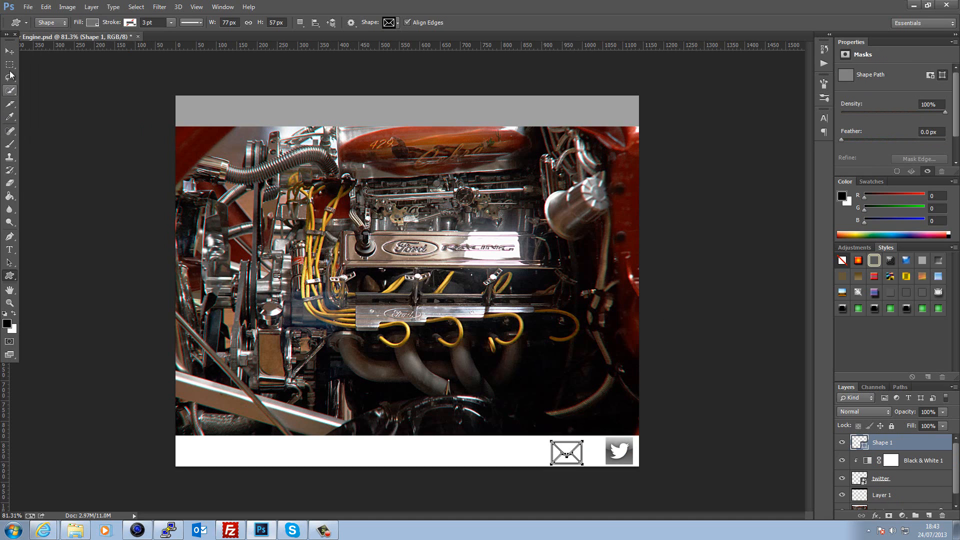
# - Nudge the envelope icon right so it sits beside the Twitter icon
pyautogui.click(9, 51)
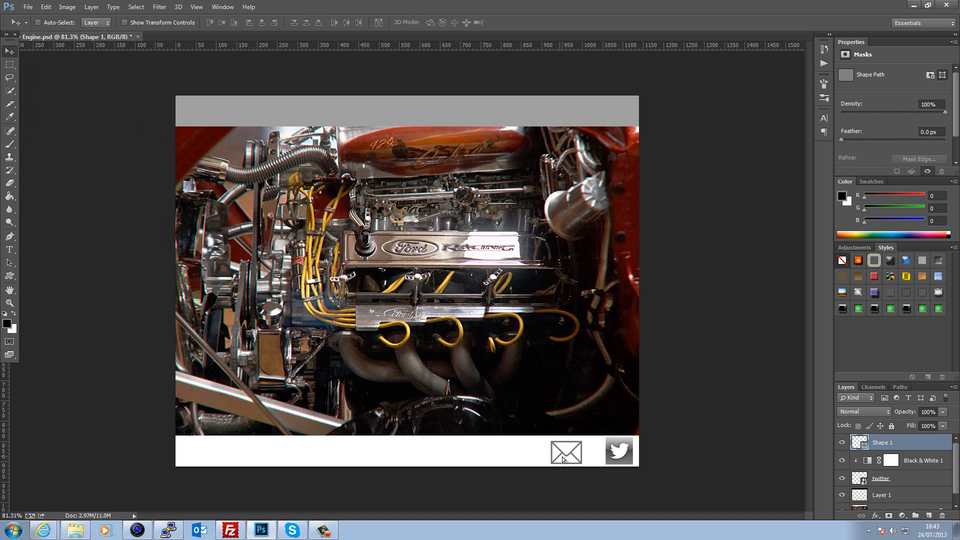
pyautogui.moveTo(563, 459); pyautogui.dragTo(569, 458)
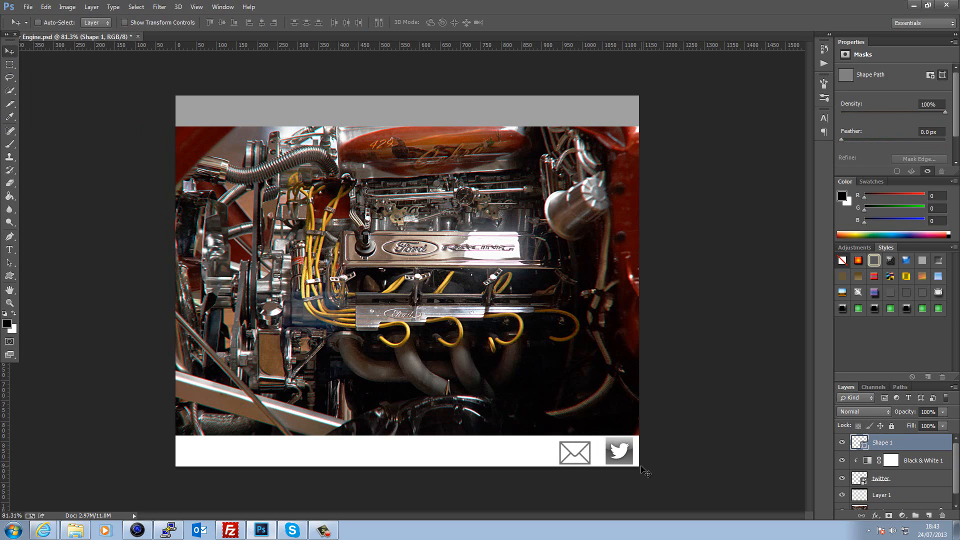
pyautogui.press('Right')
pyautogui.press('Right')
pyautogui.press('Right')
pyautogui.press('Right')
pyautogui.press('Right')
pyautogui.press('Right')
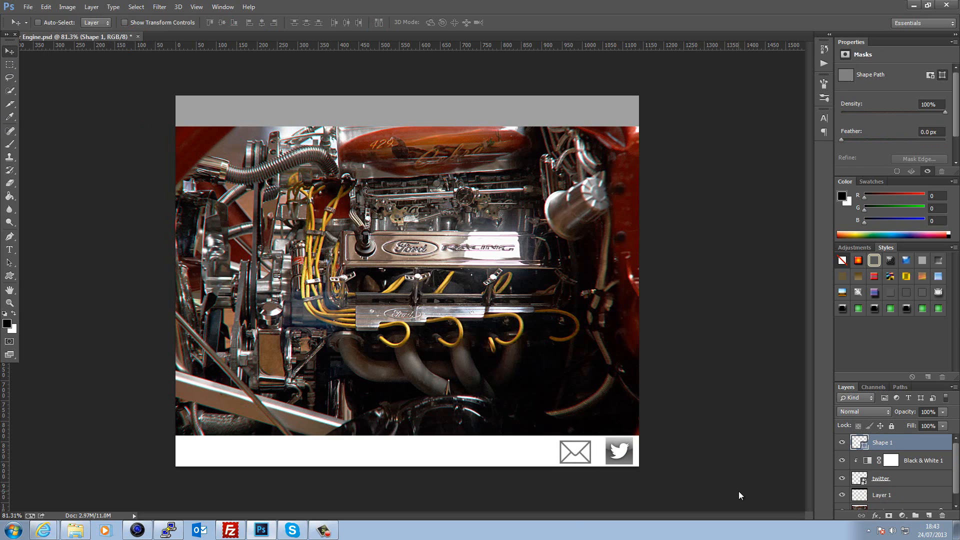
pyautogui.press('Right')
pyautogui.press('Right')
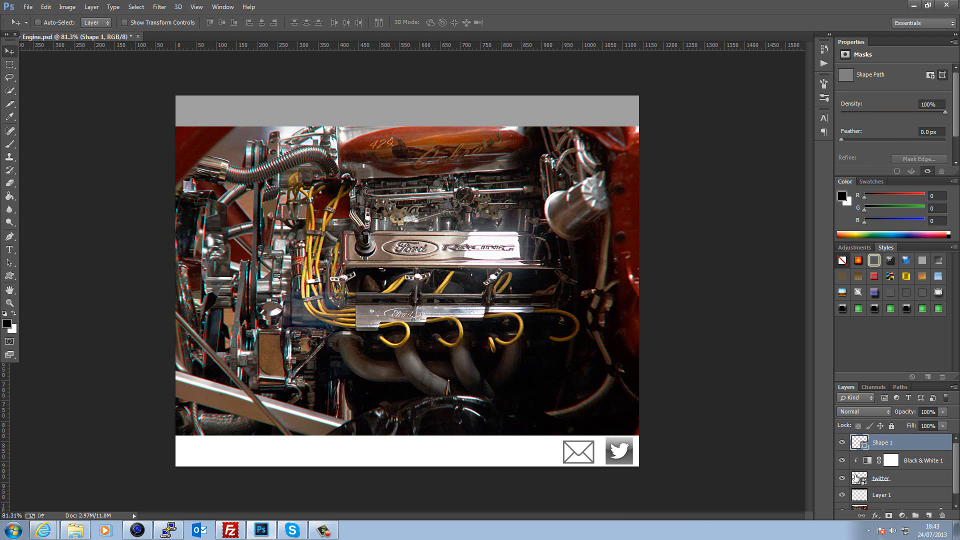
pyautogui.rightClick(905, 484)
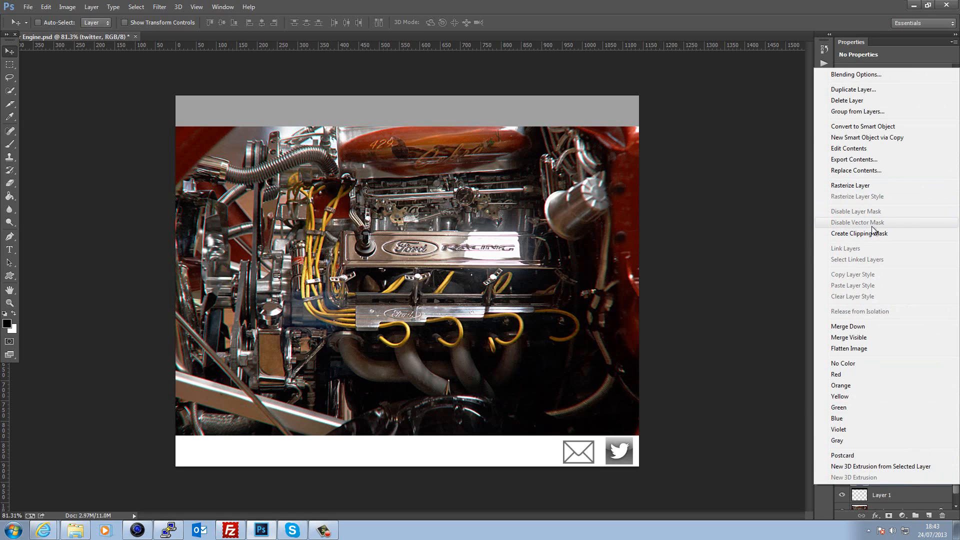
# - Flatten to a single Background layer and slice around the icons and the engine photo
pyautogui.click(896, 348)
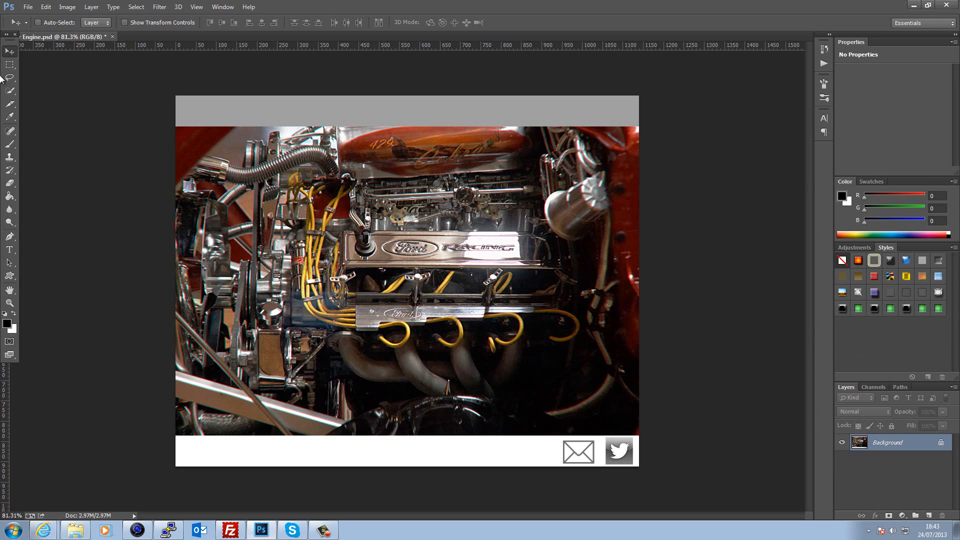
pyautogui.click(10, 106)
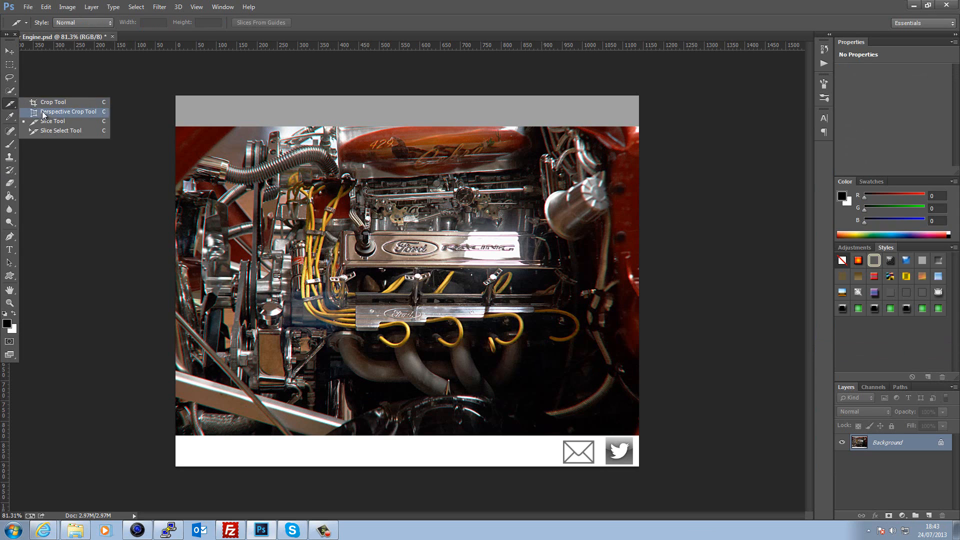
pyautogui.click(68, 122)
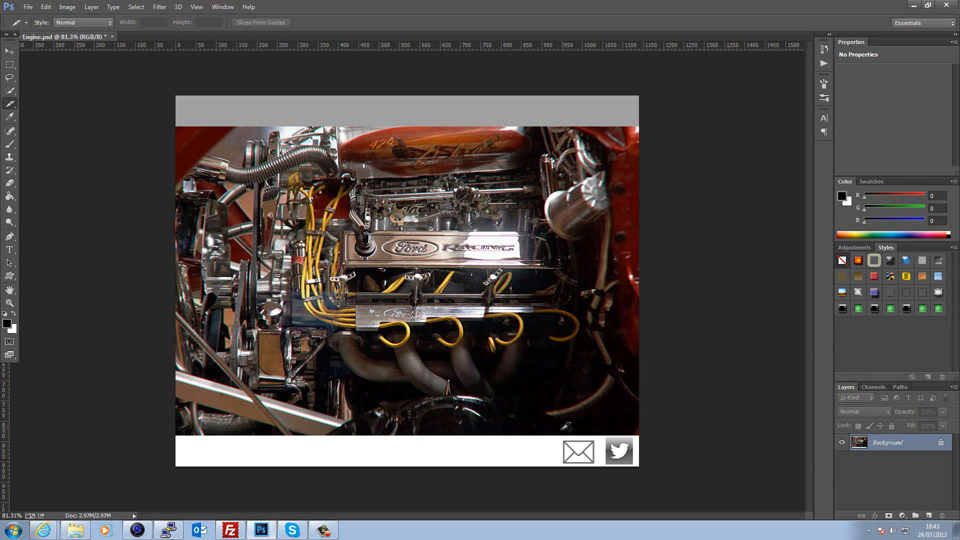
pyautogui.moveTo(558, 439); pyautogui.dragTo(642, 463)
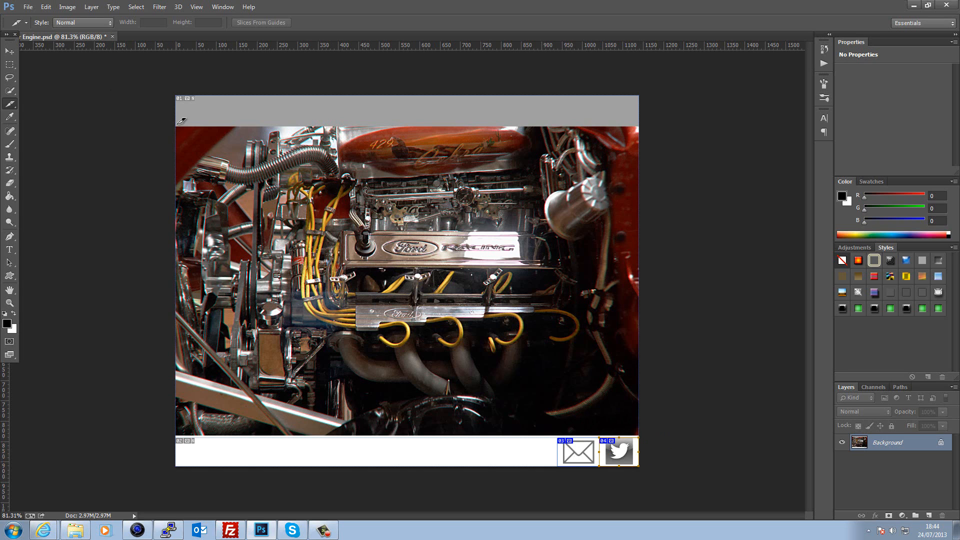
pyautogui.moveTo(176, 127); pyautogui.dragTo(641, 430)
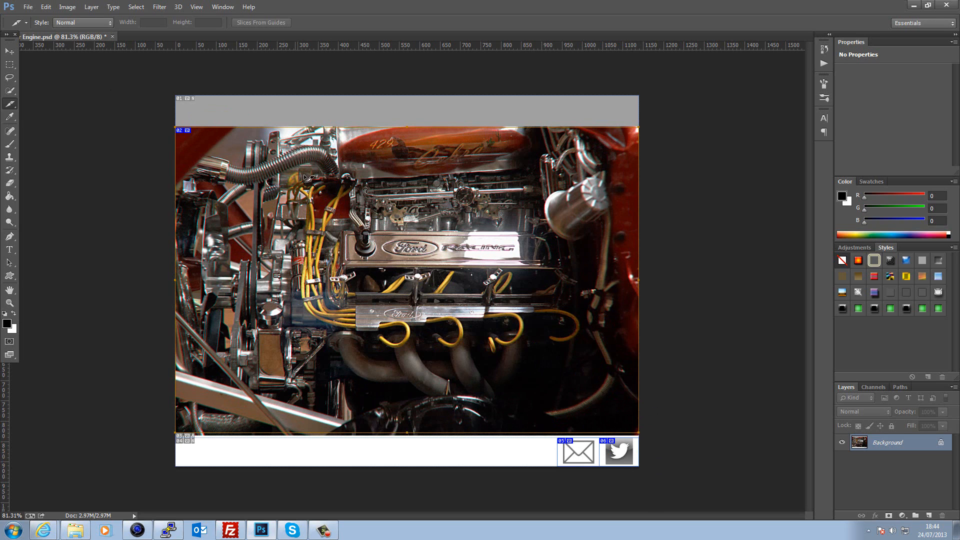
# - Name the engine photo slice 'ford' in its Slice Options
pyautogui.rightClick(396, 210)
pyautogui.click(434, 226)
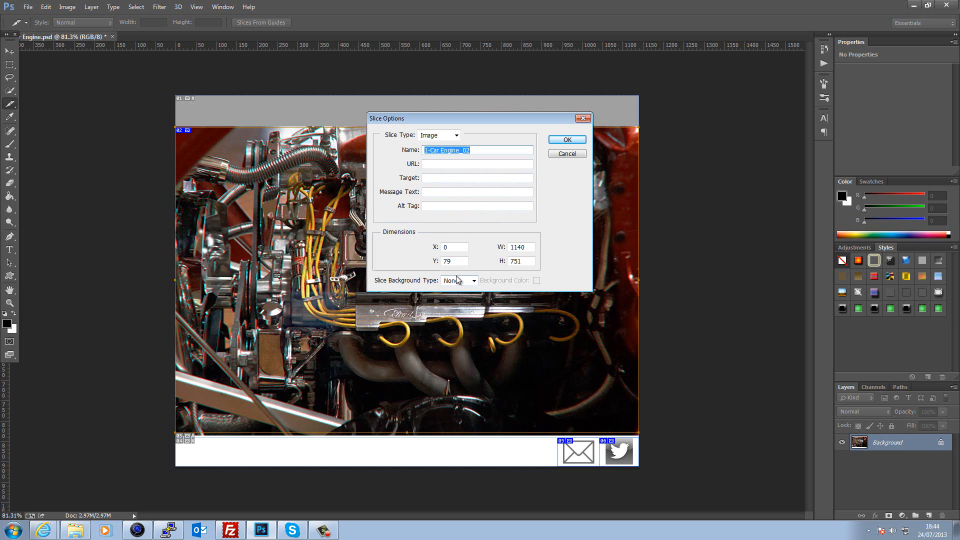
pyautogui.write('fordracingparts.com')
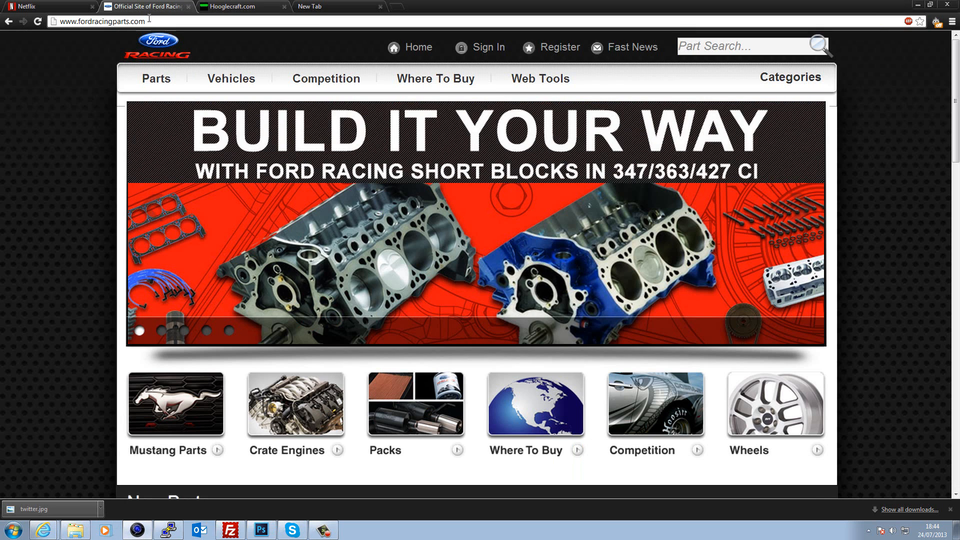
# - Copy the Ford Racing site address from Chrome's address bar
pyautogui.click(134, 23)
pyautogui.rightClick(133, 23)
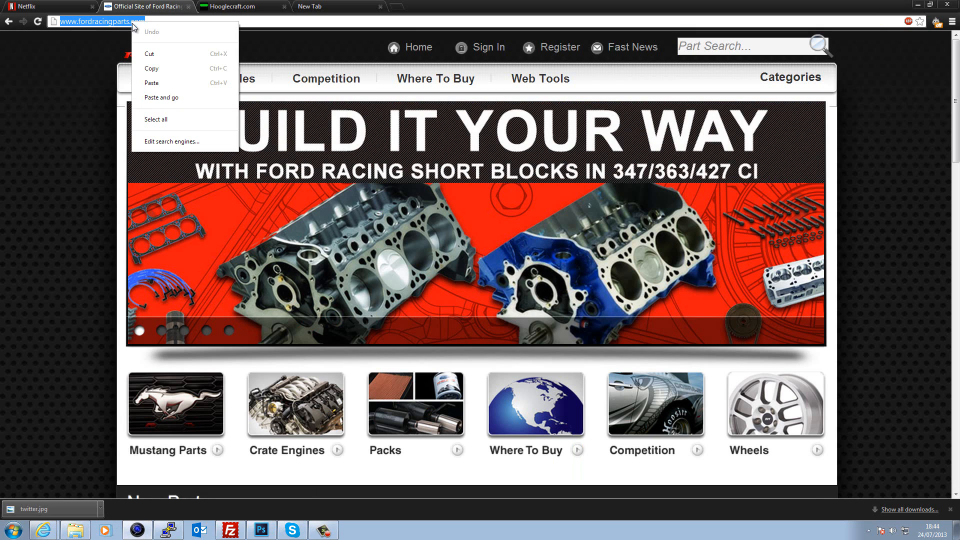
pyautogui.click(172, 65)
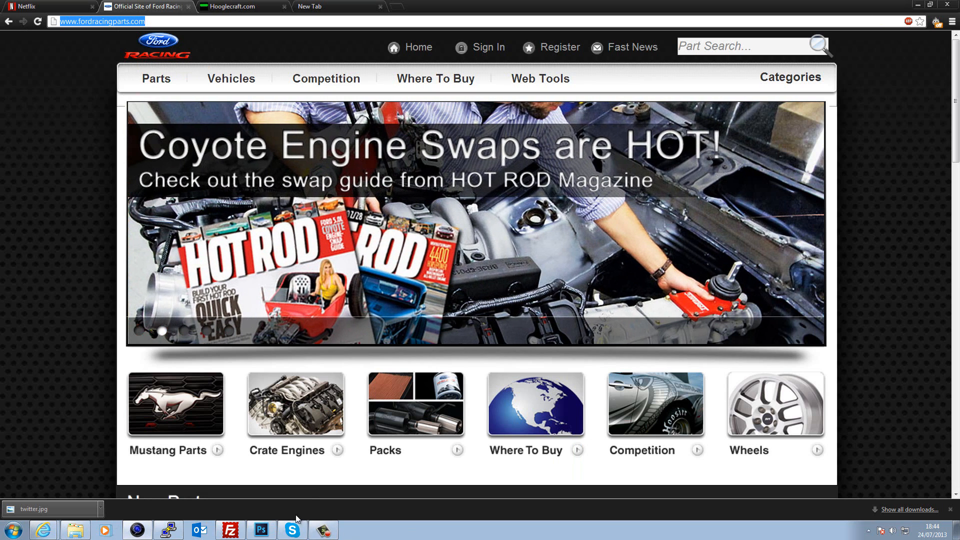
pyautogui.click(269, 530)
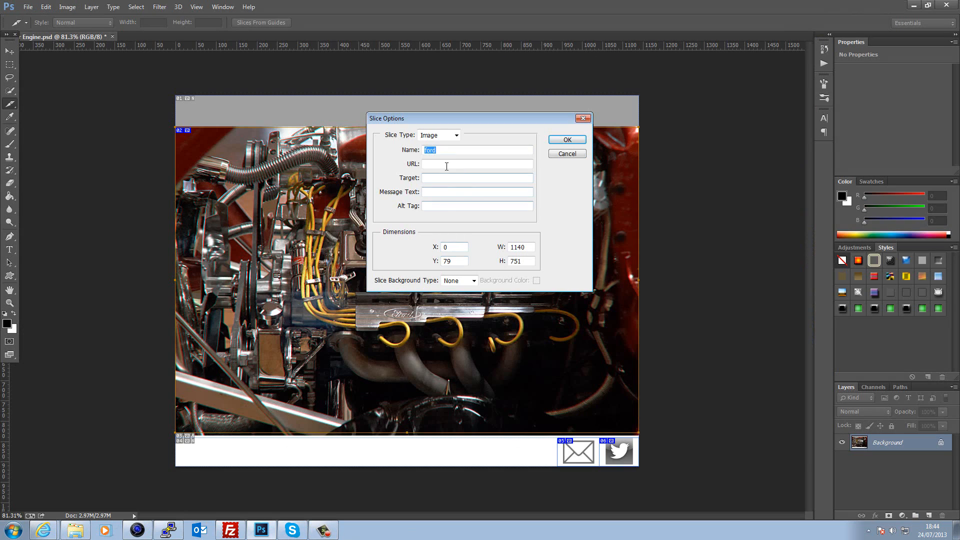
pyautogui.click(445, 164)
pyautogui.rightClick(445, 165)
pyautogui.click(469, 209)
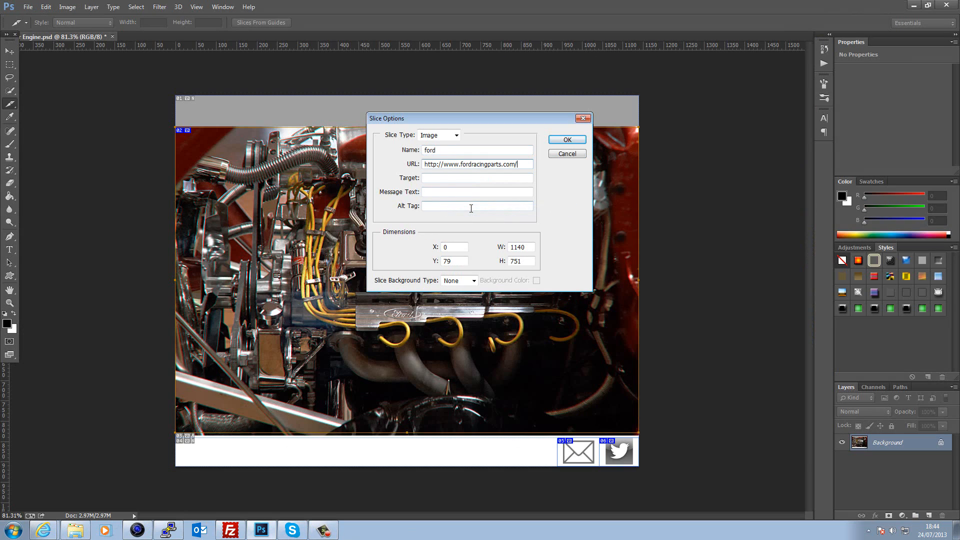
pyautogui.click(448, 182)
pyautogui.write('_blank')
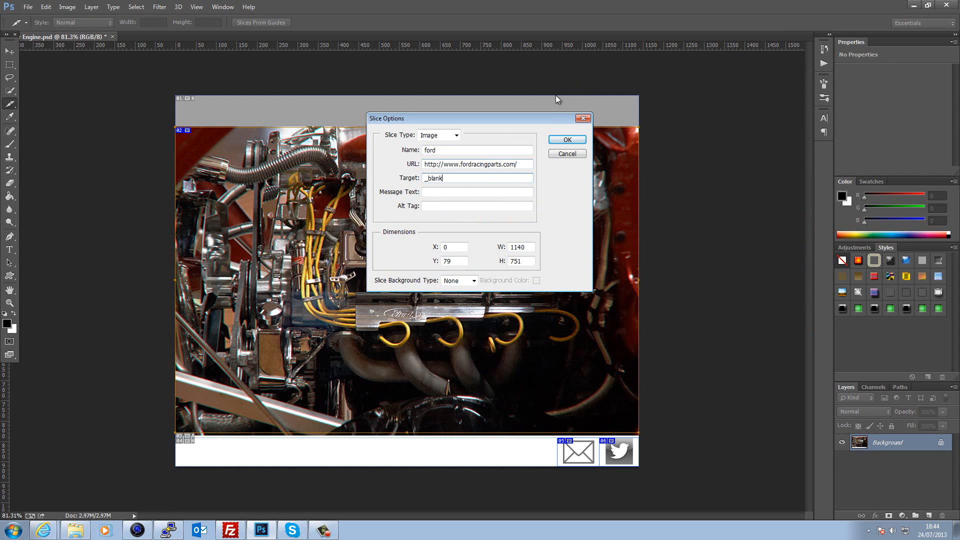
pyautogui.click(581, 140)
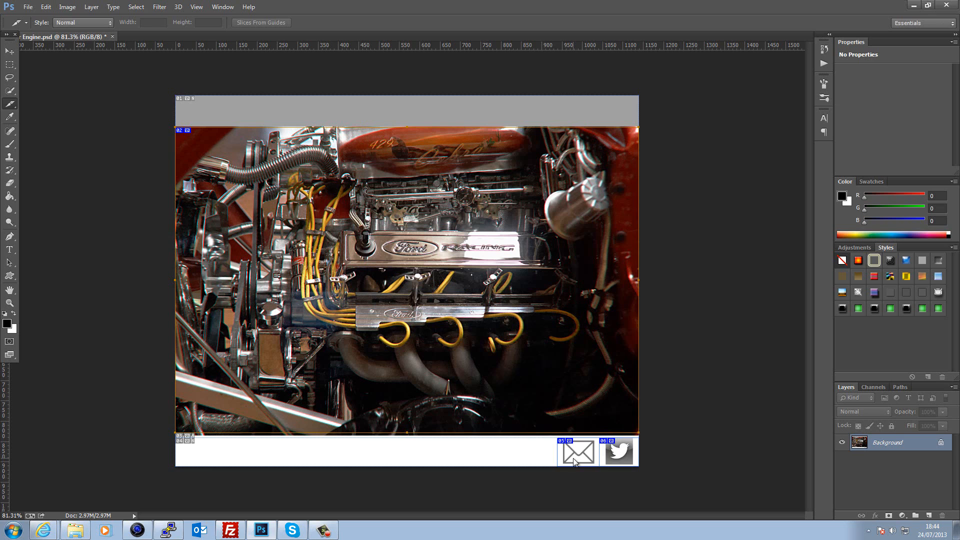
# - Name the envelope slice 'email' and set its URL to a mailto contact e-mail address
pyautogui.rightClick(575, 461)
pyautogui.click(581, 367)
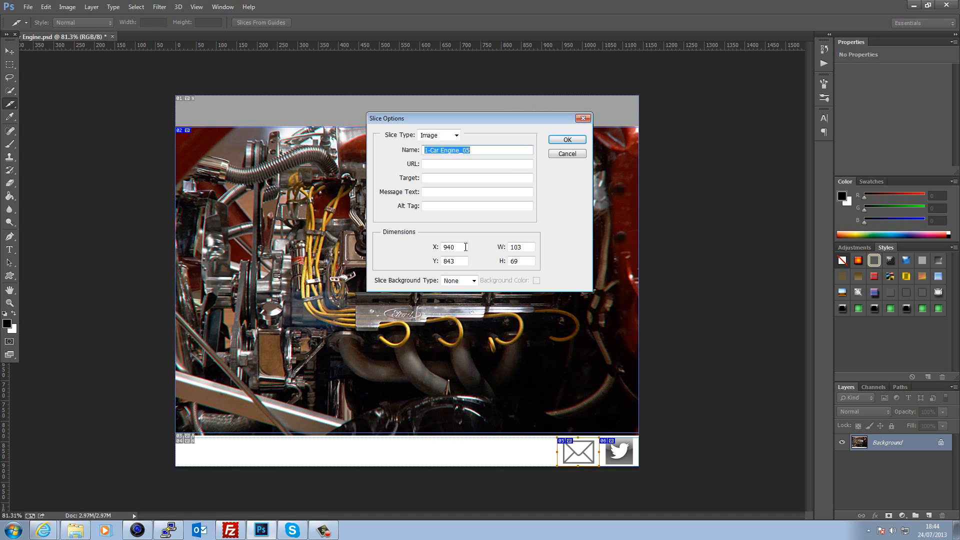
pyautogui.click(448, 163)
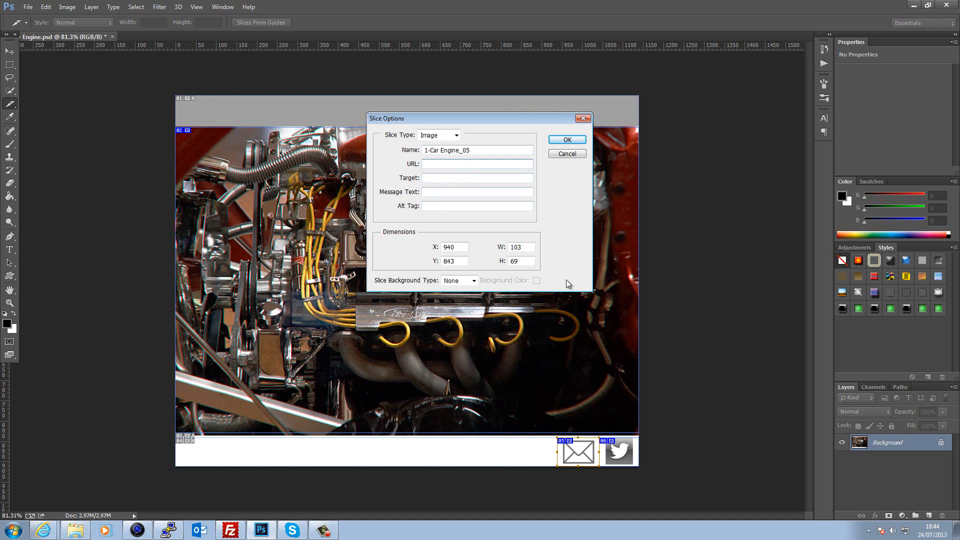
pyautogui.doubleClick(455, 150)
pyautogui.write('email')
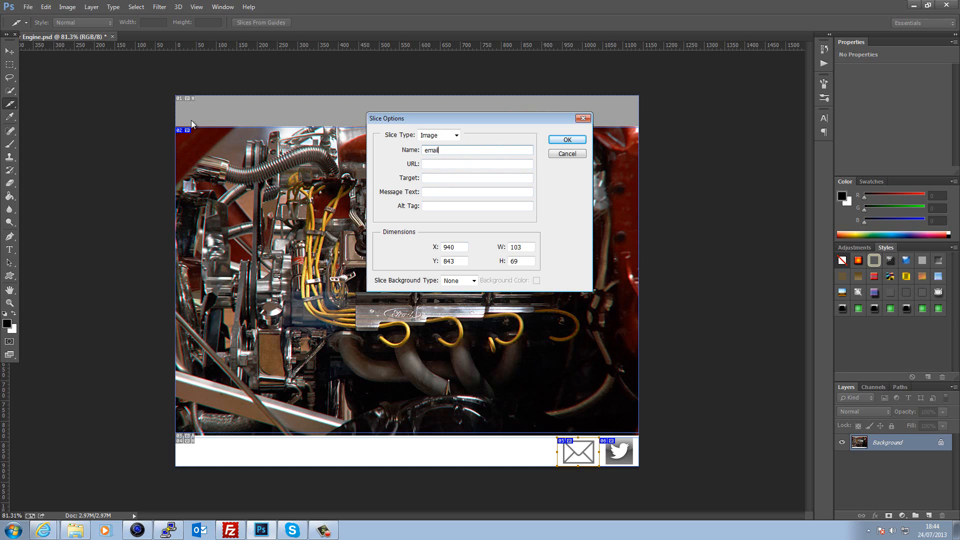
pyautogui.click(450, 164)
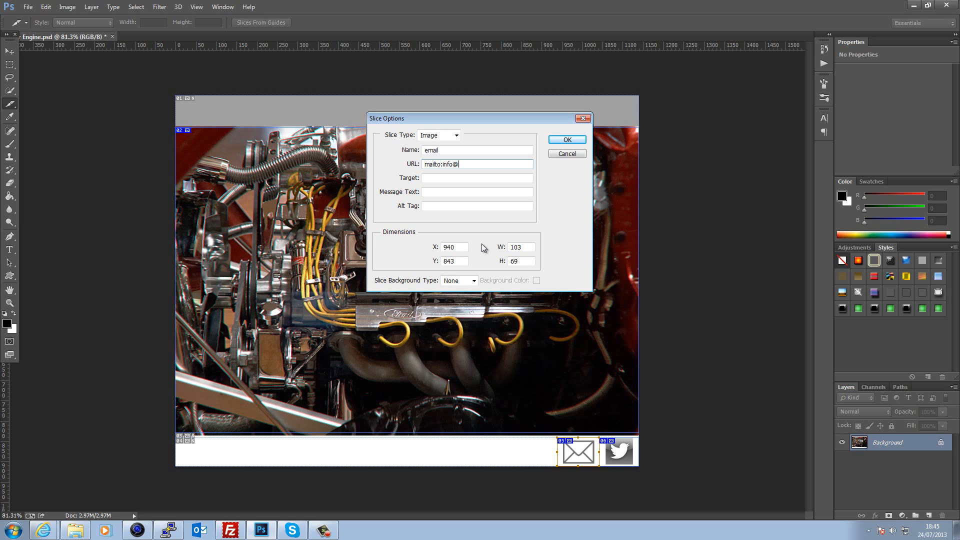
pyautogui.click(440, 178)
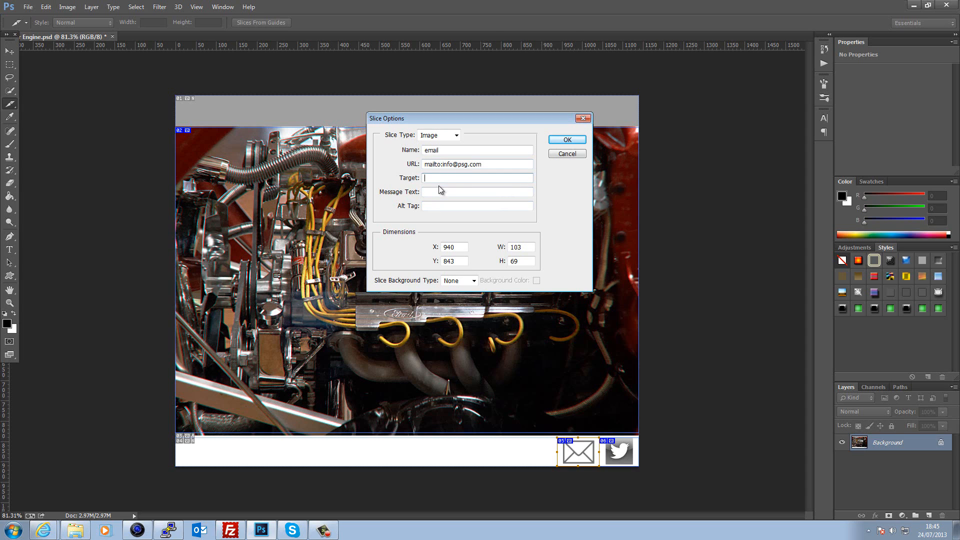
pyautogui.click(565, 140)
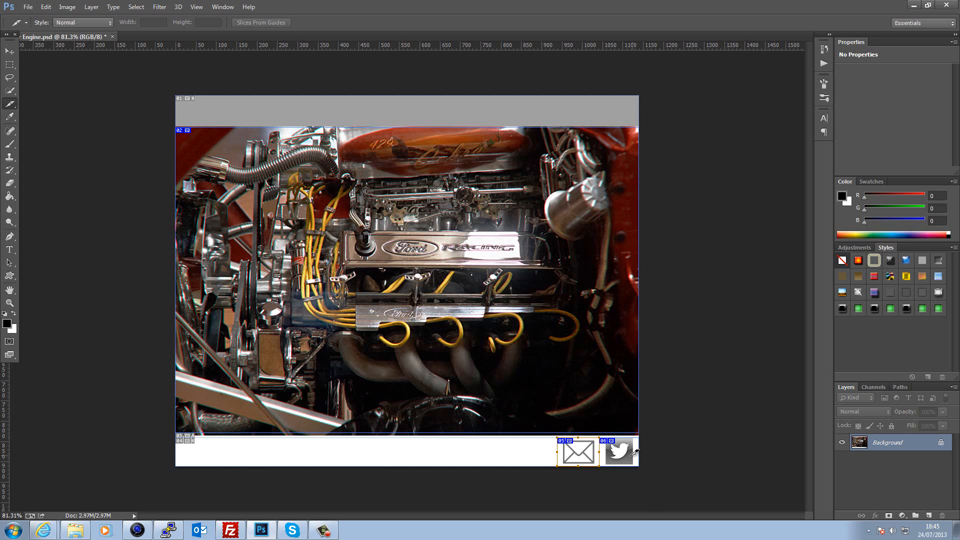
pyautogui.rightClick(623, 454)
pyautogui.click(665, 362)
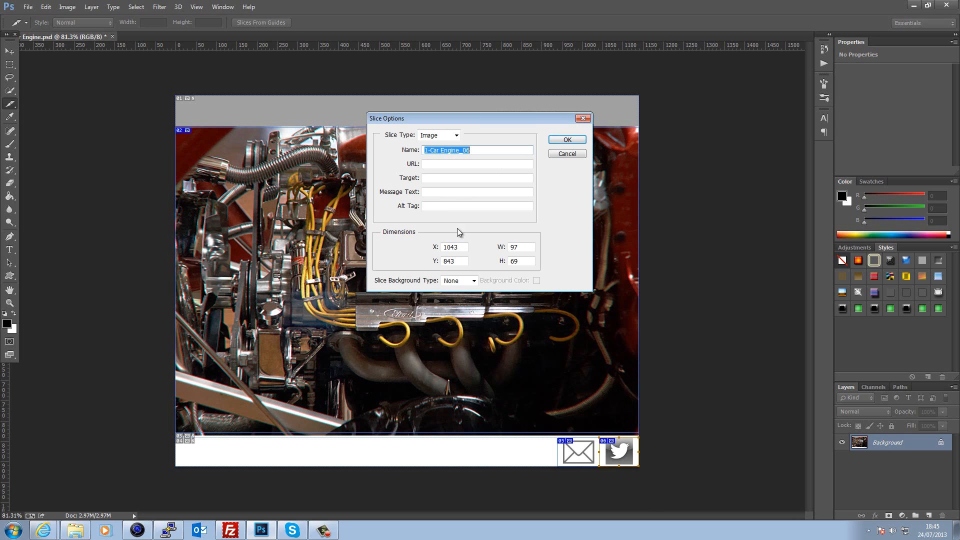
pyautogui.write('twitter')
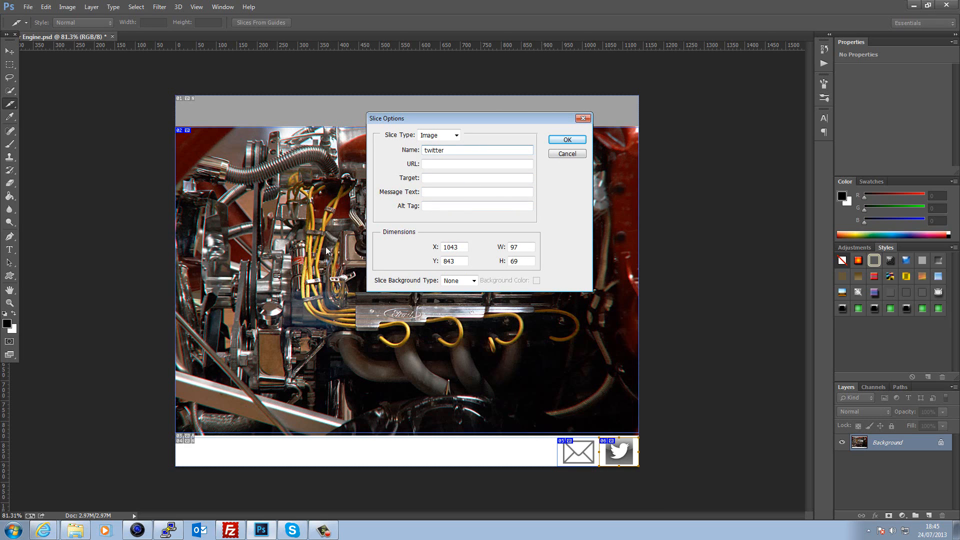
pyautogui.click(455, 165)
pyautogui.write('http://twitter.com')
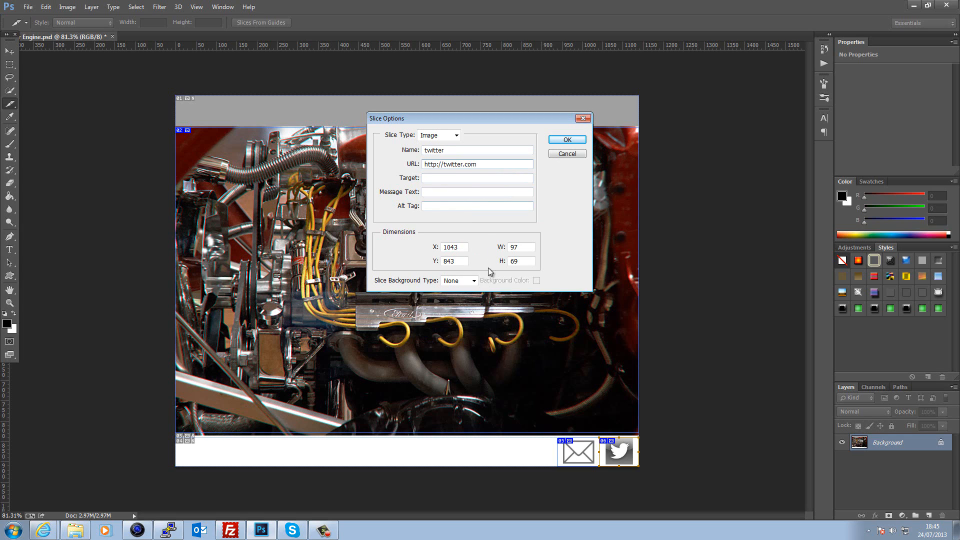
pyautogui.click(463, 178)
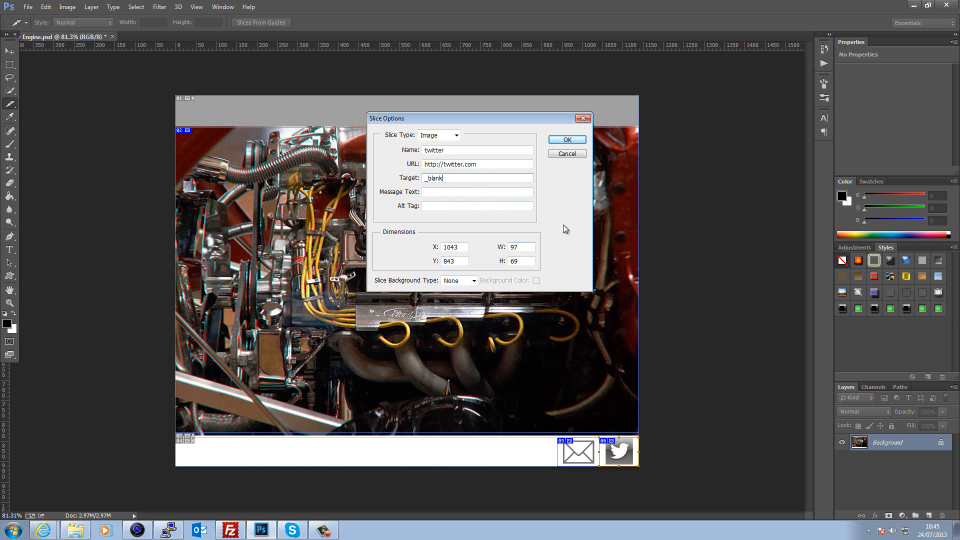
pyautogui.click(567, 140)
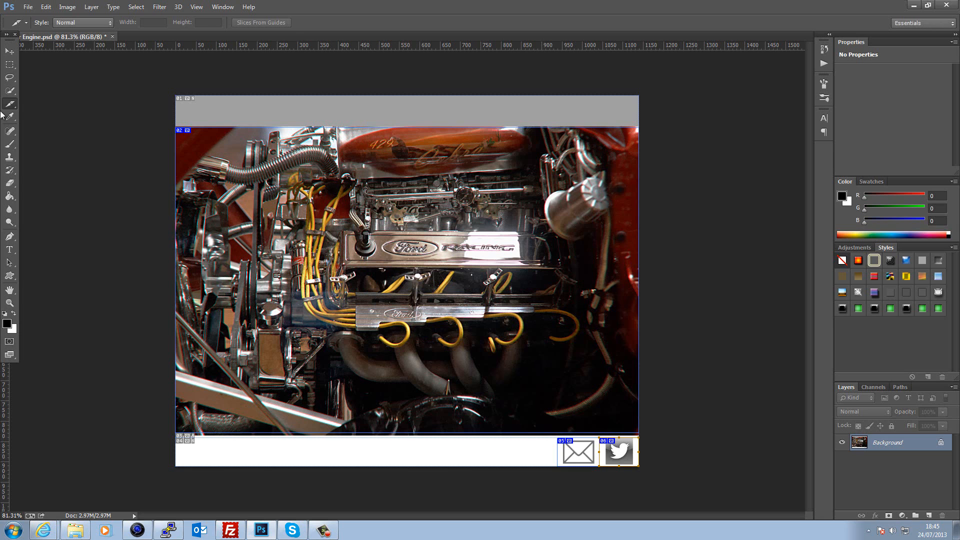
# - In Save for Web, create a new Desktop folder named psg as the save location
pyautogui.click(28, 7)
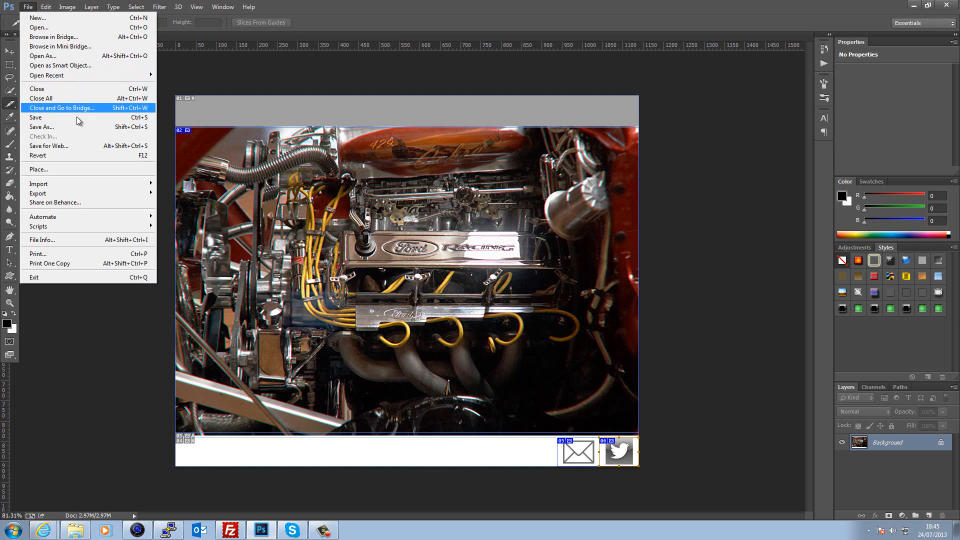
pyautogui.click(64, 146)
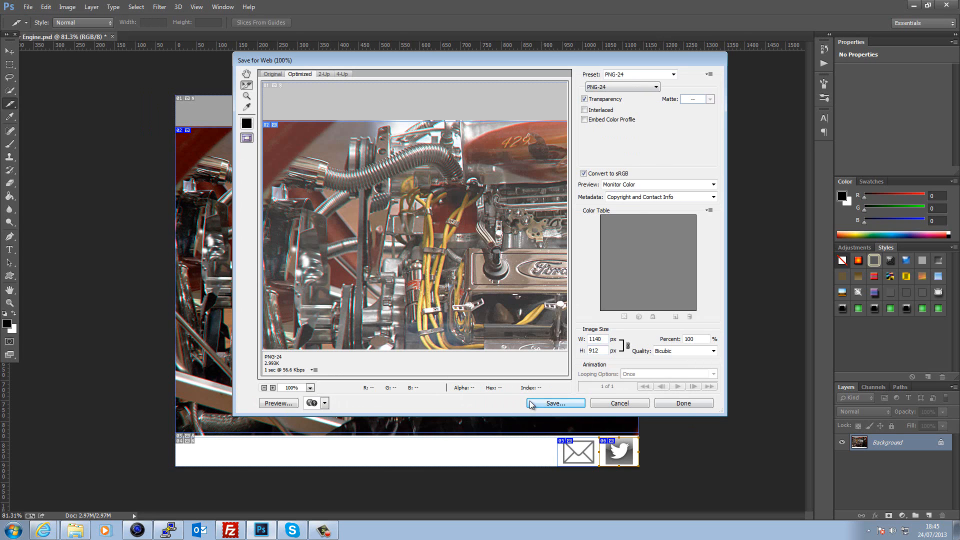
pyautogui.click(552, 403)
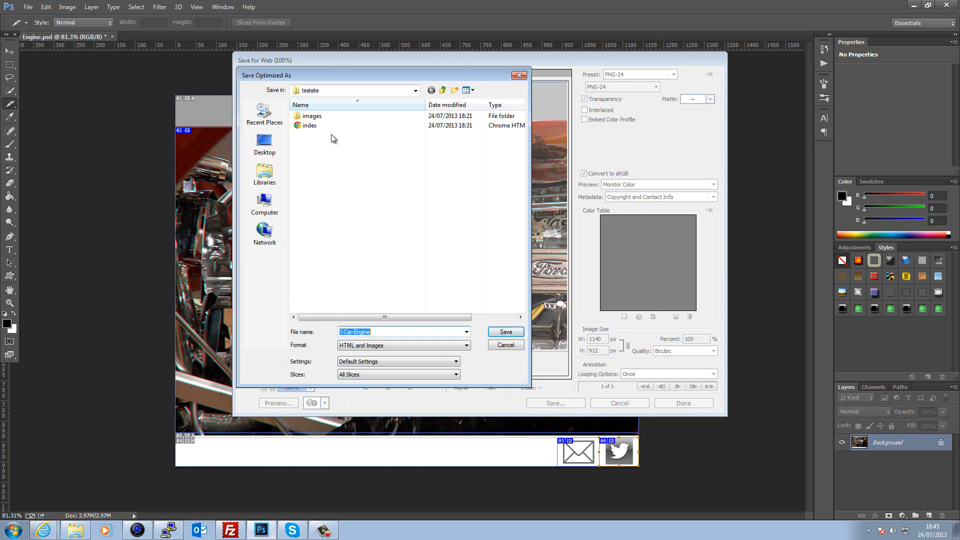
pyautogui.click(442, 90)
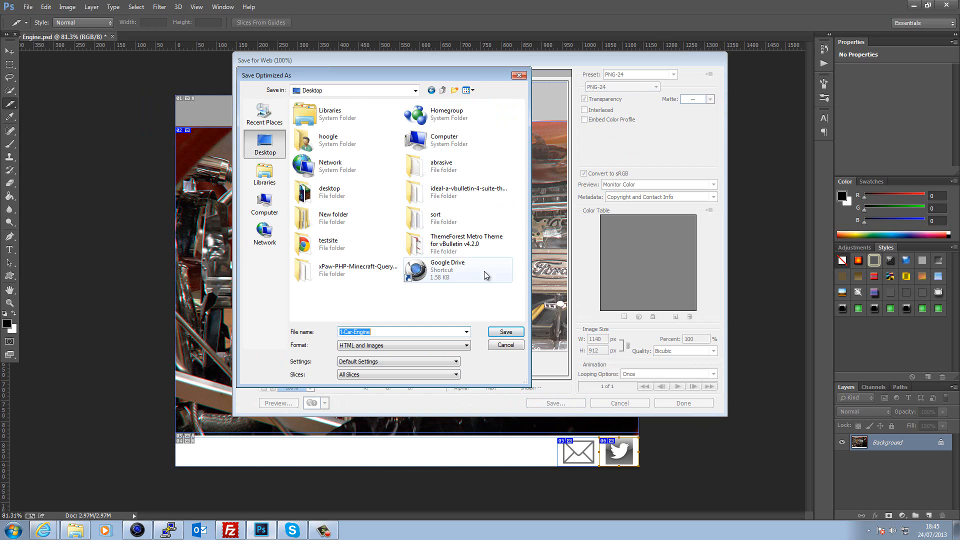
pyautogui.rightClick(512, 254)
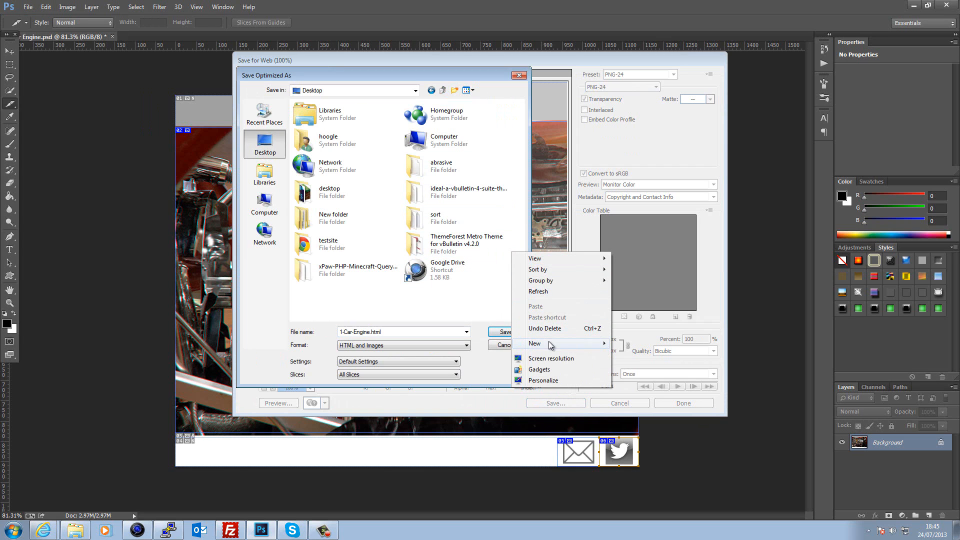
pyautogui.moveTo(548, 342)
pyautogui.click(625, 342)
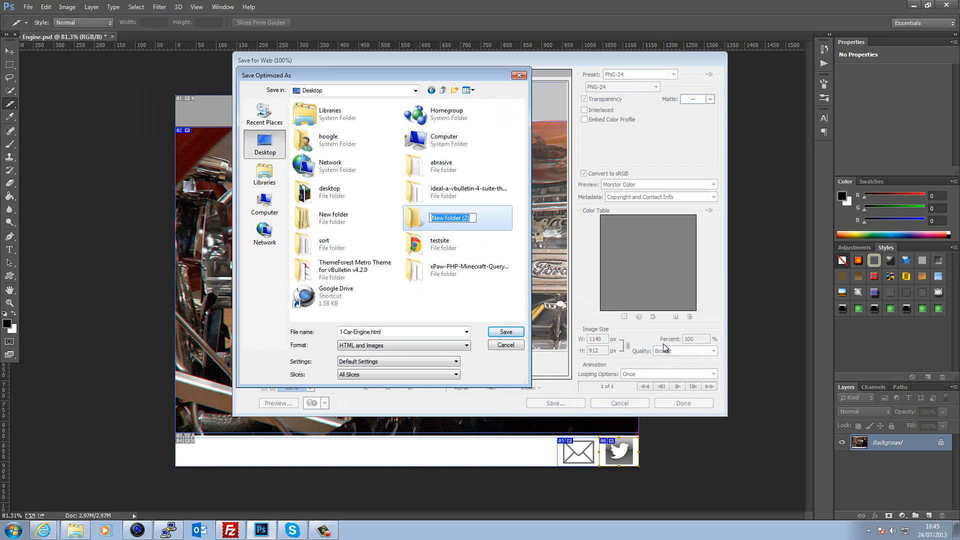
pyautogui.write('psg')
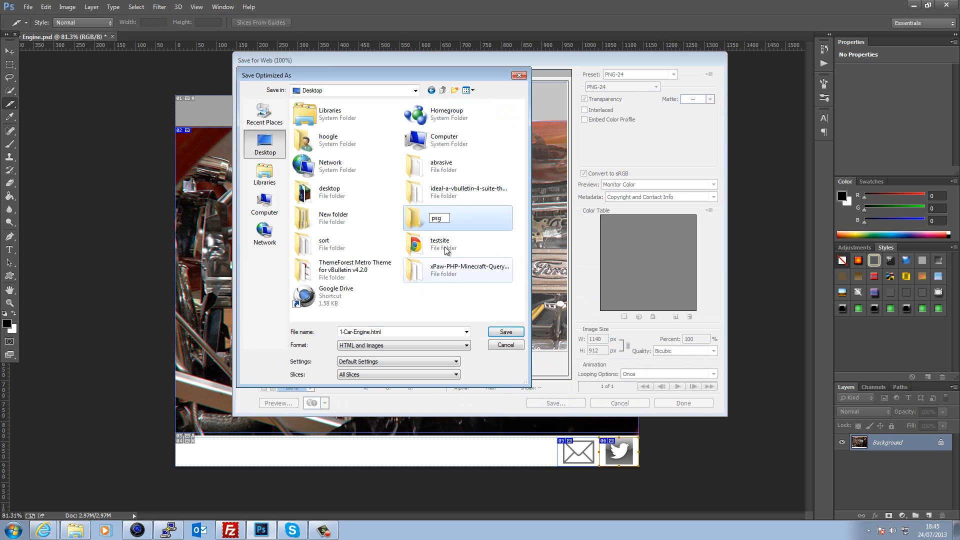
pyautogui.click(476, 248)
pyautogui.doubleClick(474, 225)
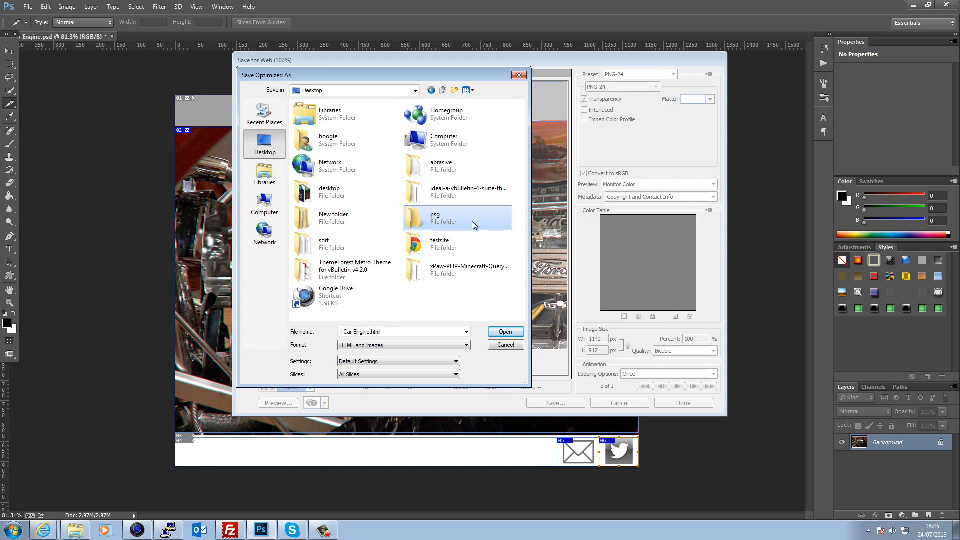
# - Save the sliced page into psg as index, in HTML and Images format
pyautogui.doubleClick(427, 336)
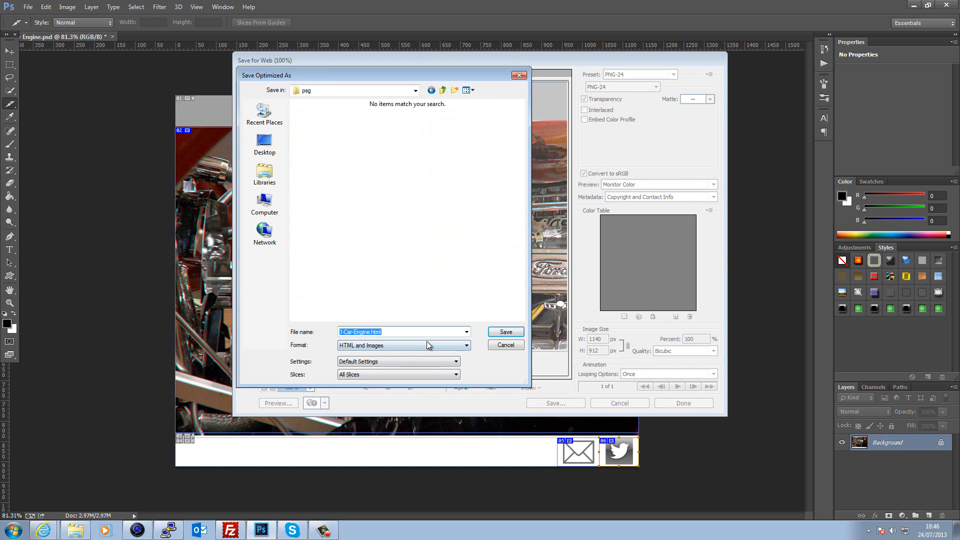
pyautogui.write('index')
pyautogui.click(409, 346)
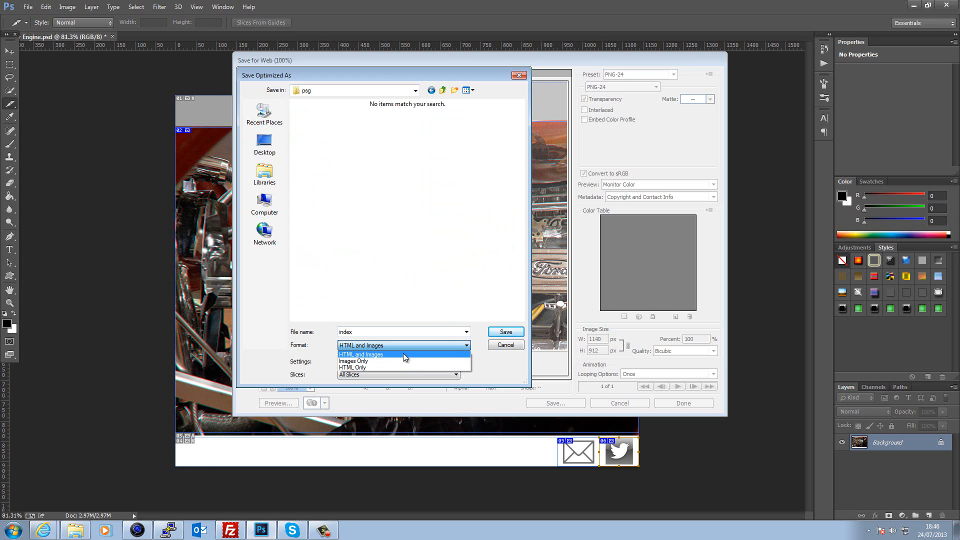
pyautogui.click(403, 353)
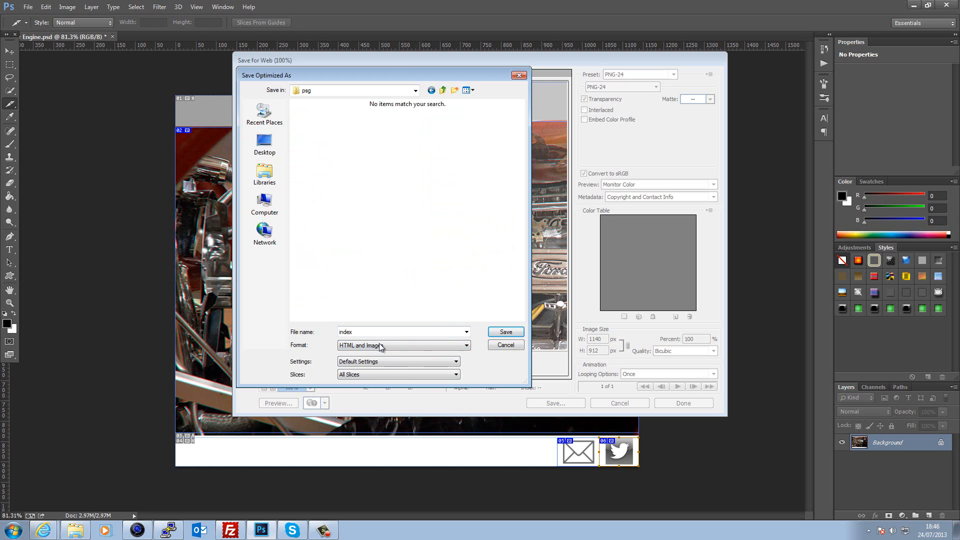
pyautogui.click(501, 332)
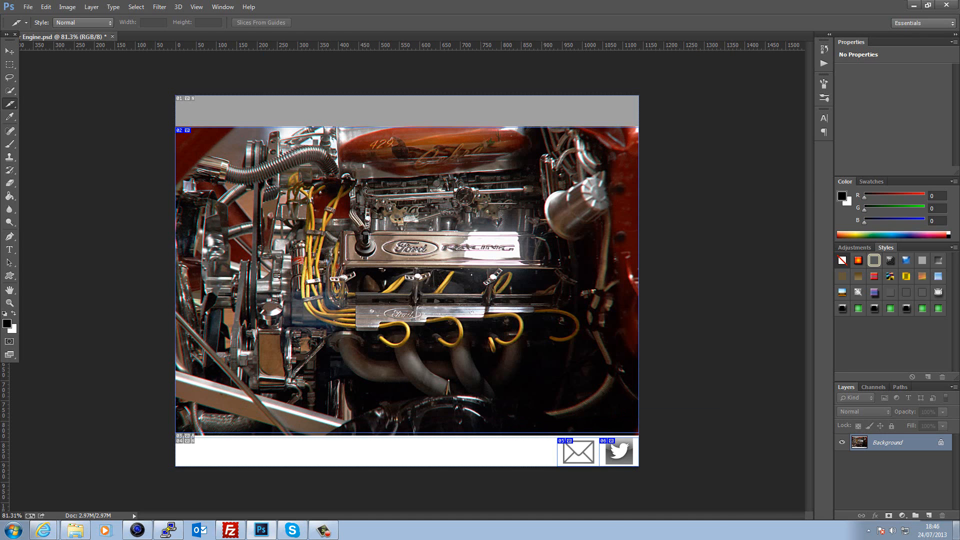
# - Open index.html from the Desktop psg folder in Chrome
pyautogui.click(956, 530)
pyautogui.doubleClick(12, 176)
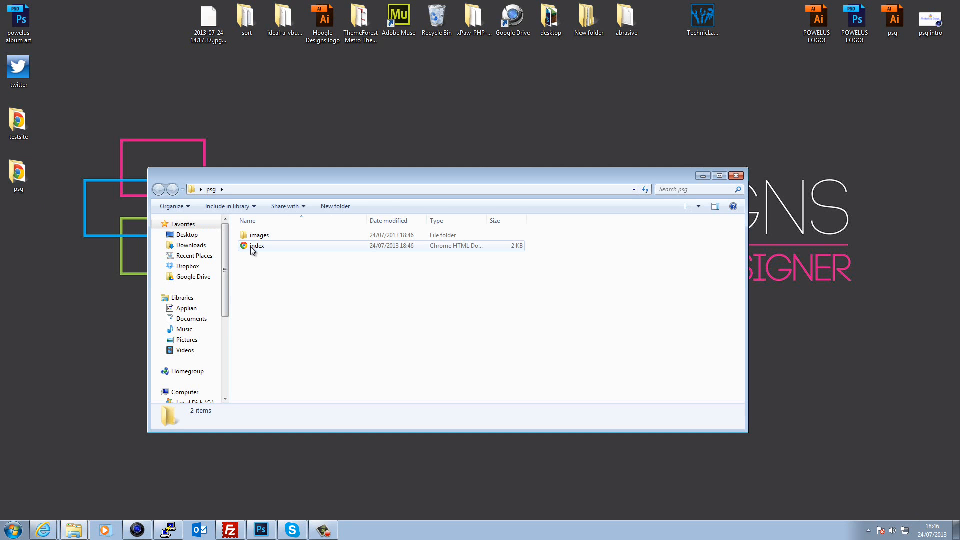
pyautogui.click(253, 246)
pyautogui.doubleClick(252, 247)
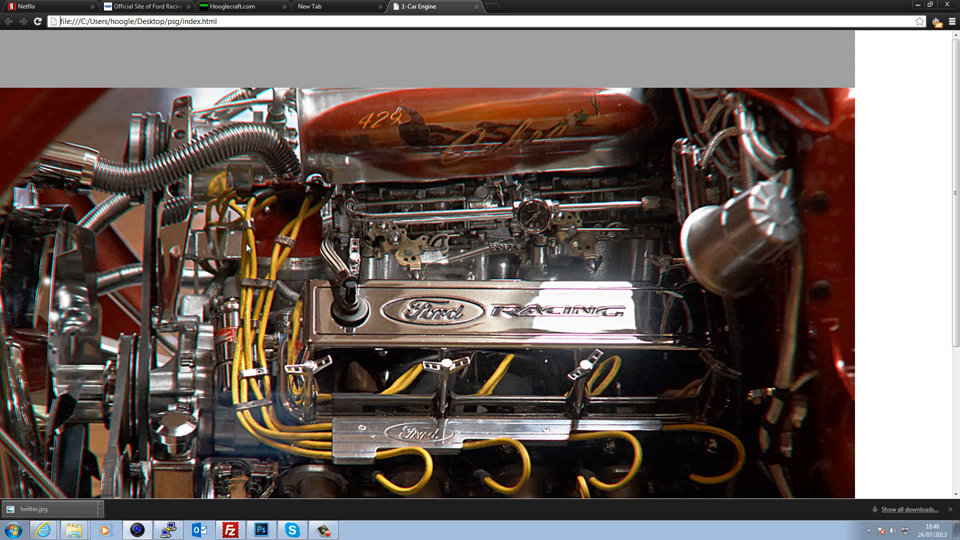
# - Test the page's Twitter and mail links, closing the Twitter tab and discarding the unsent email
pyautogui.scroll(-2, 135, 217)
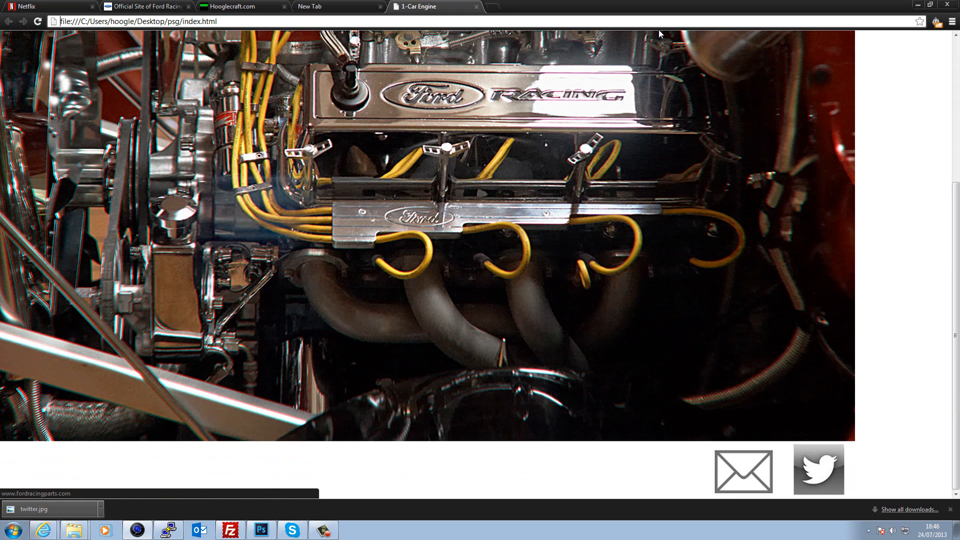
pyautogui.scroll(-3, 539, 266)
pyautogui.scroll(-1, 539, 266)
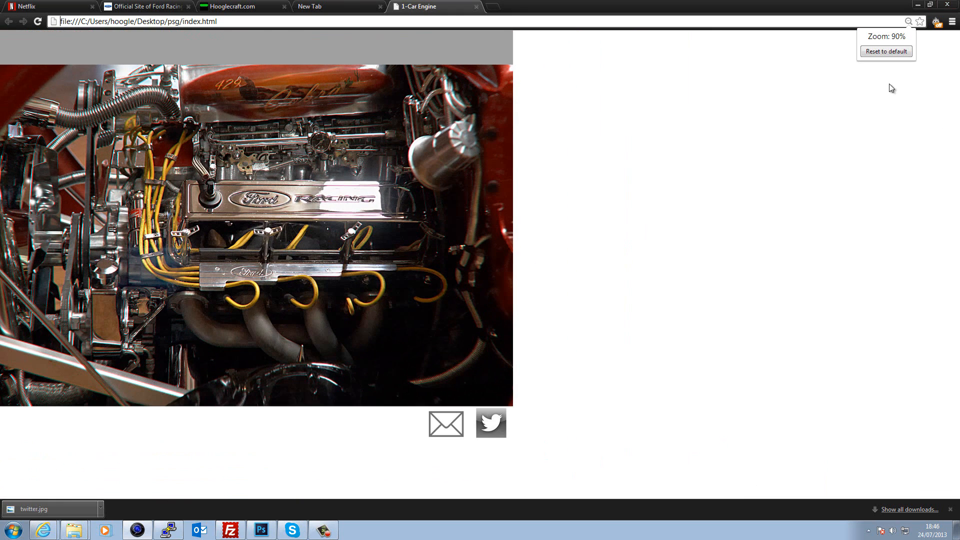
pyautogui.scroll(1, 779, 89)
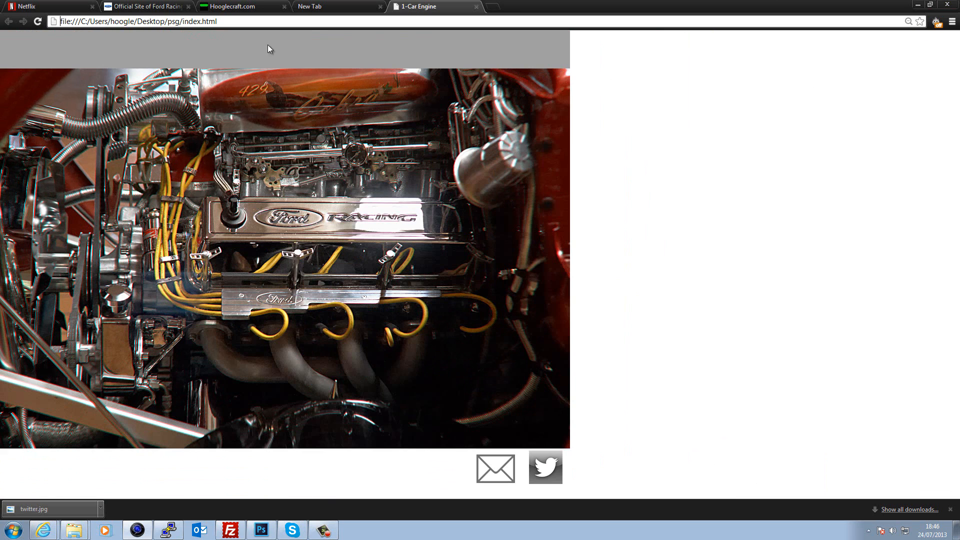
pyautogui.click(545, 468)
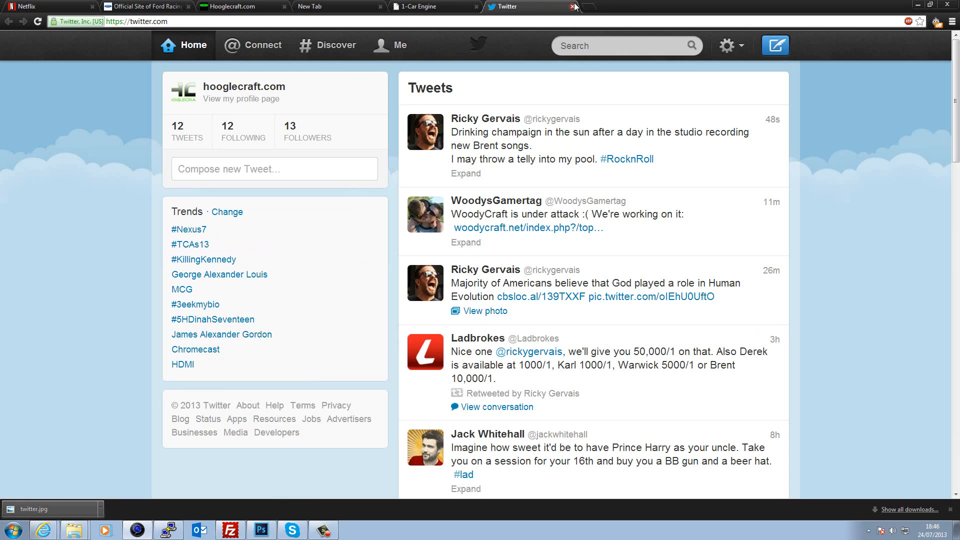
pyautogui.click(572, 7)
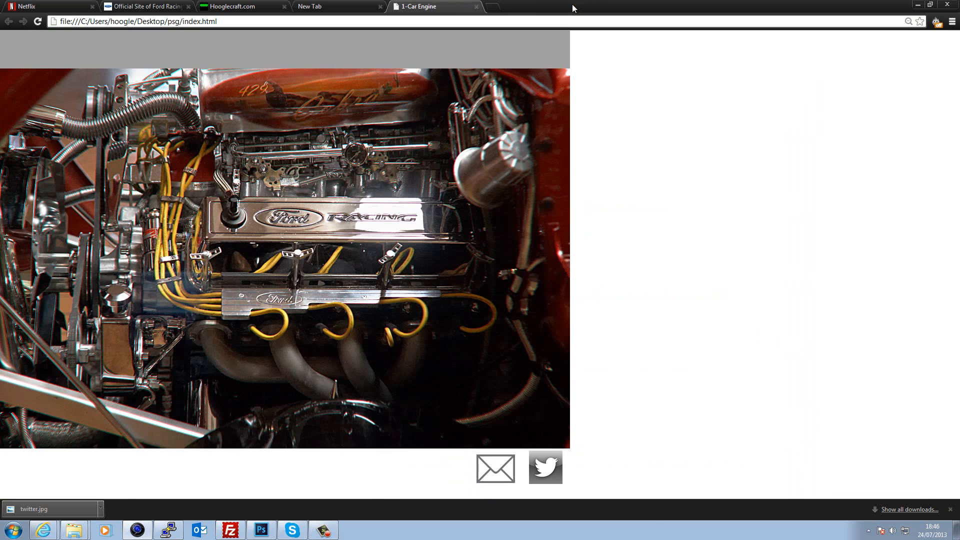
pyautogui.click(503, 475)
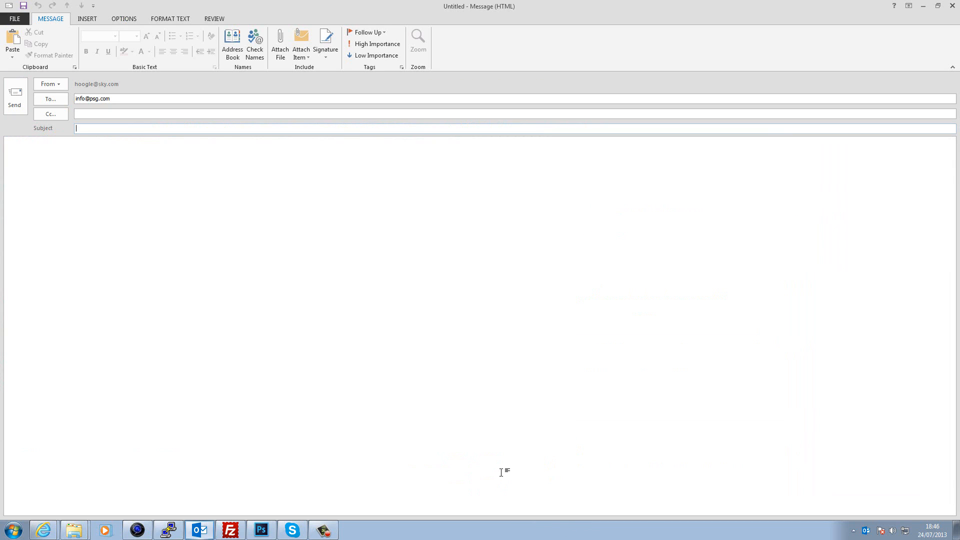
pyautogui.click(952, 6)
pyautogui.click(485, 293)
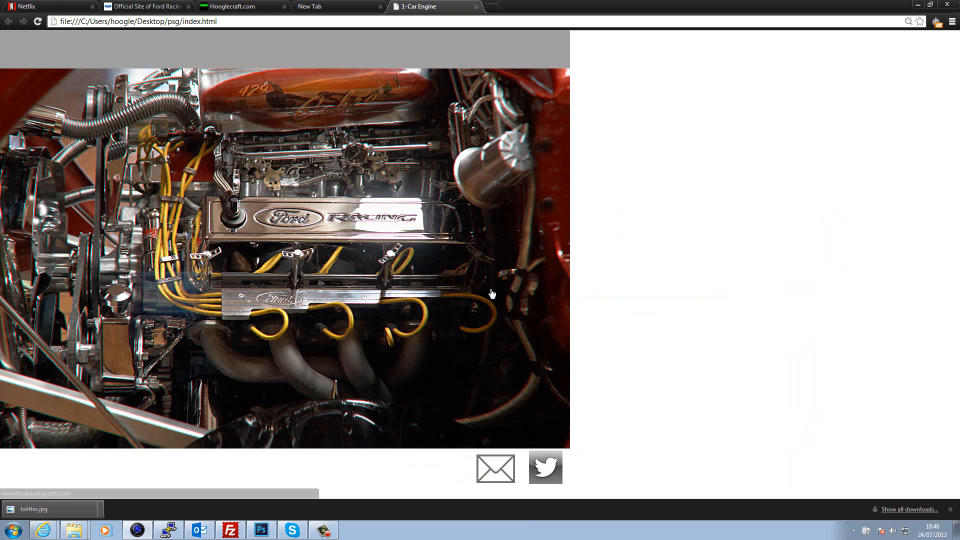
# - Open index.html from the psg folder with Edit with Notepad++
pyautogui.click(914, 4)
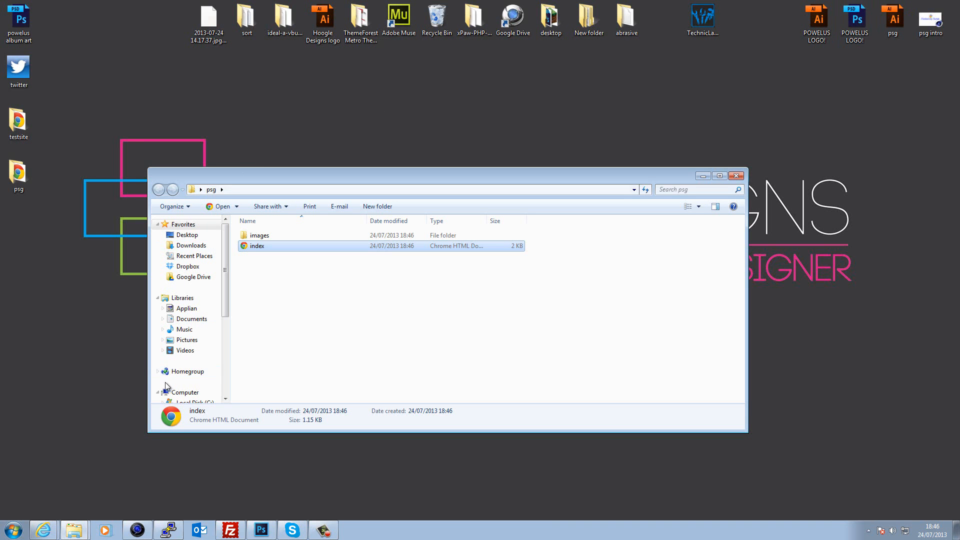
pyautogui.click(296, 308)
pyautogui.click(253, 249)
pyautogui.rightClick(254, 251)
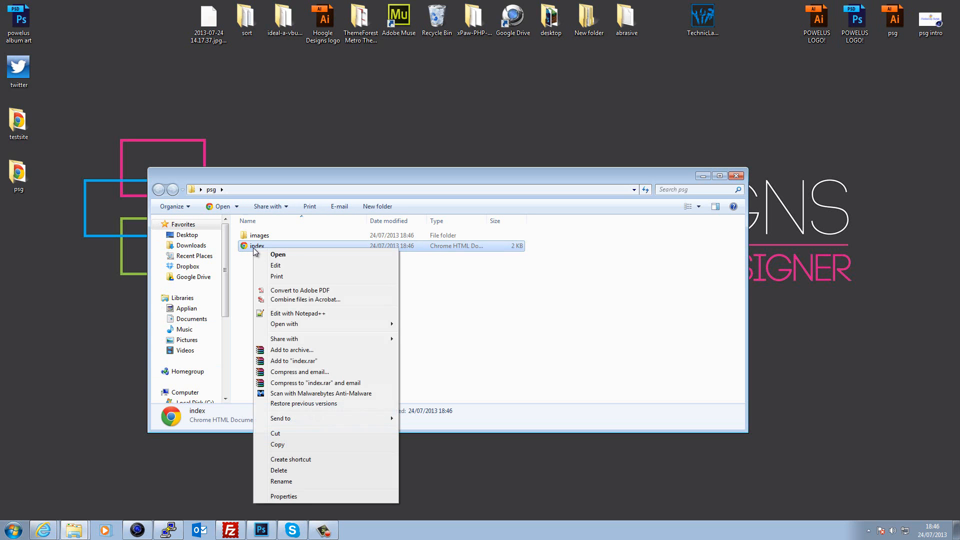
pyautogui.click(308, 314)
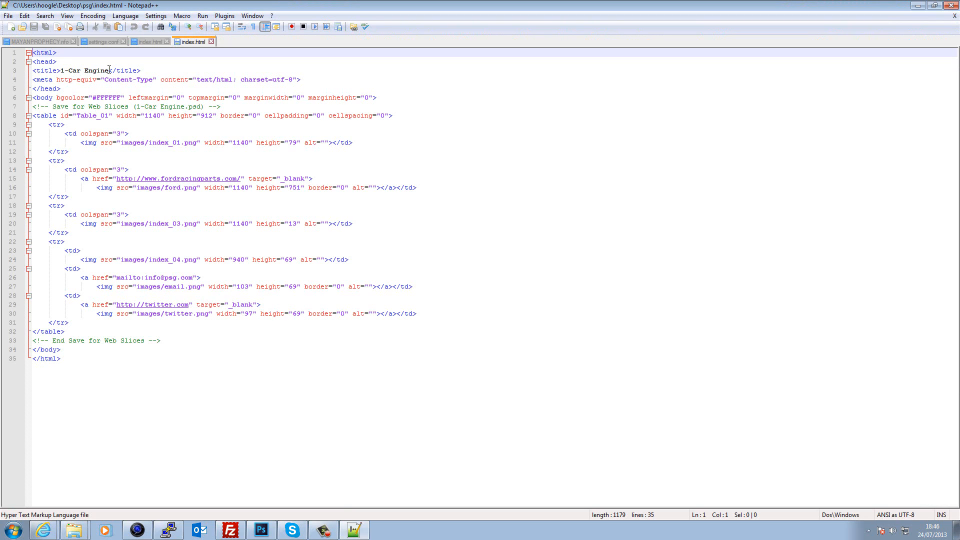
# - Replace the page title '1-Car Engine' with 'ford racing' and glance at the page in Chrome
pyautogui.moveTo(109, 70); pyautogui.dragTo(61, 70)
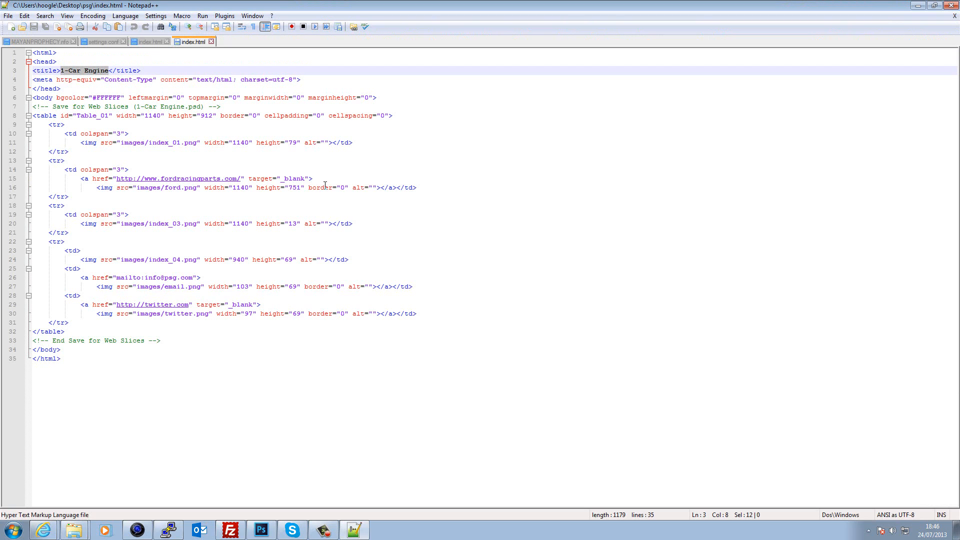
pyautogui.write('ford racin')
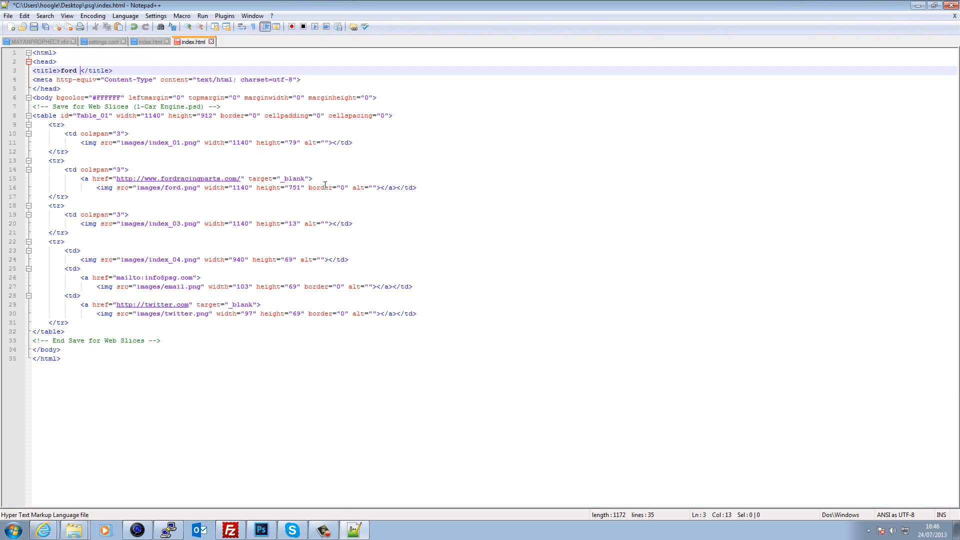
pyautogui.write('g')
pyautogui.click(138, 530)
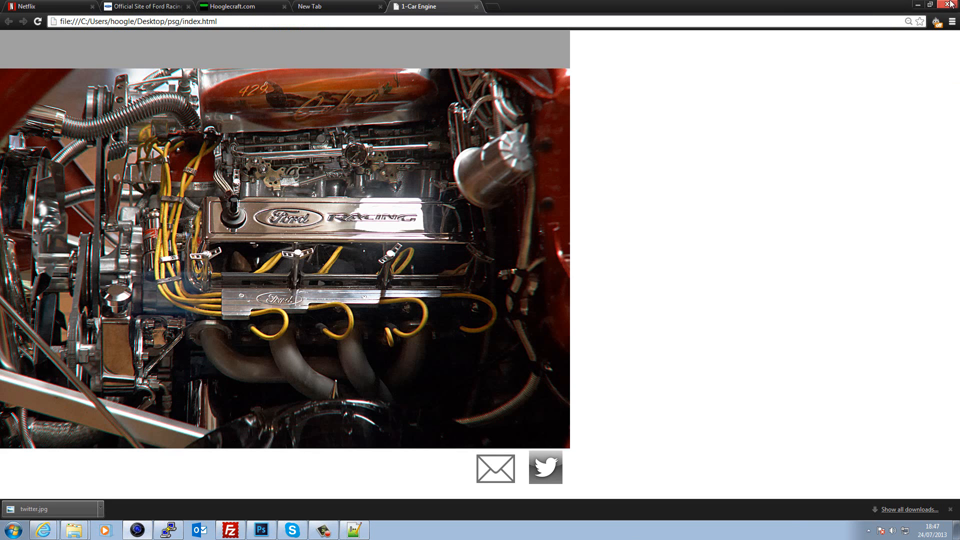
pyautogui.click(918, 4)
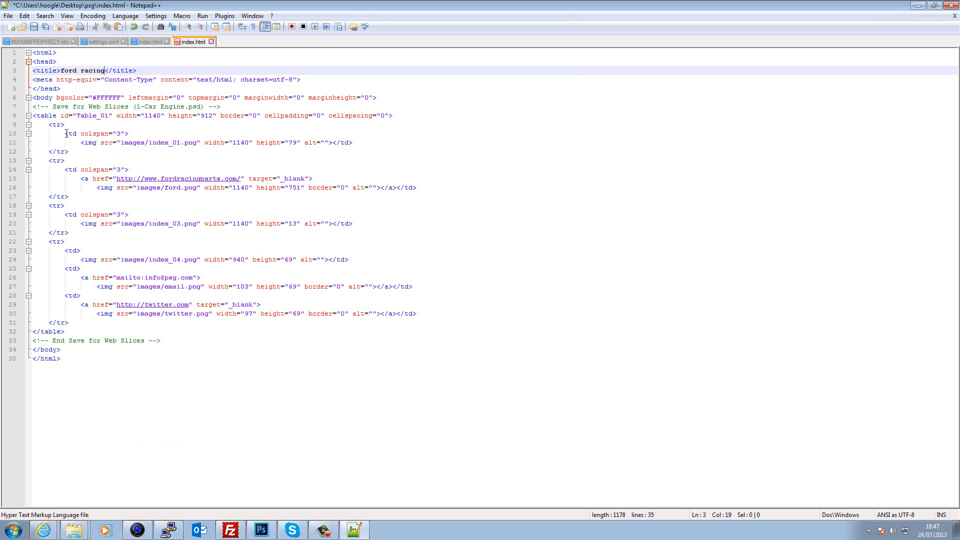
# - Insert <center> before the <body> tag and </center> after </body>
pyautogui.click(34, 98)
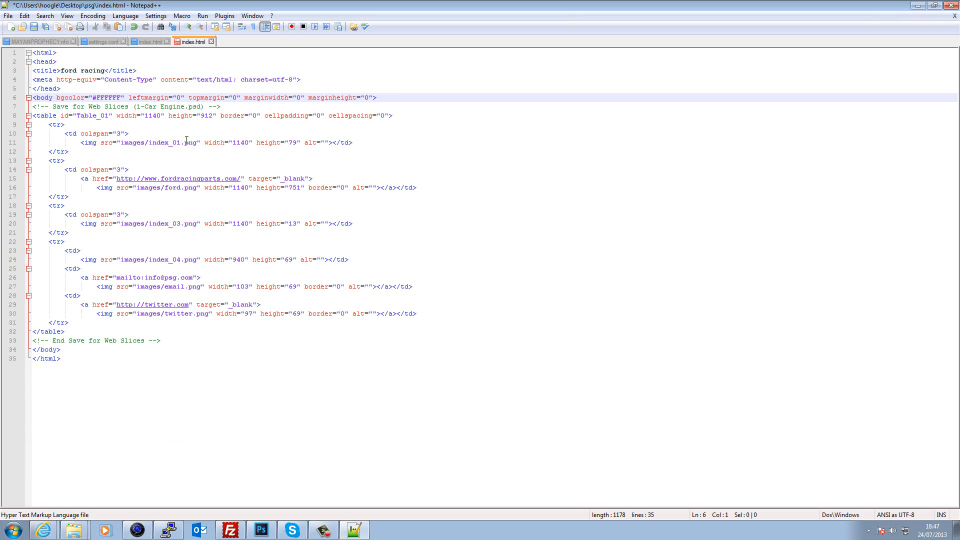
pyautogui.write('<')
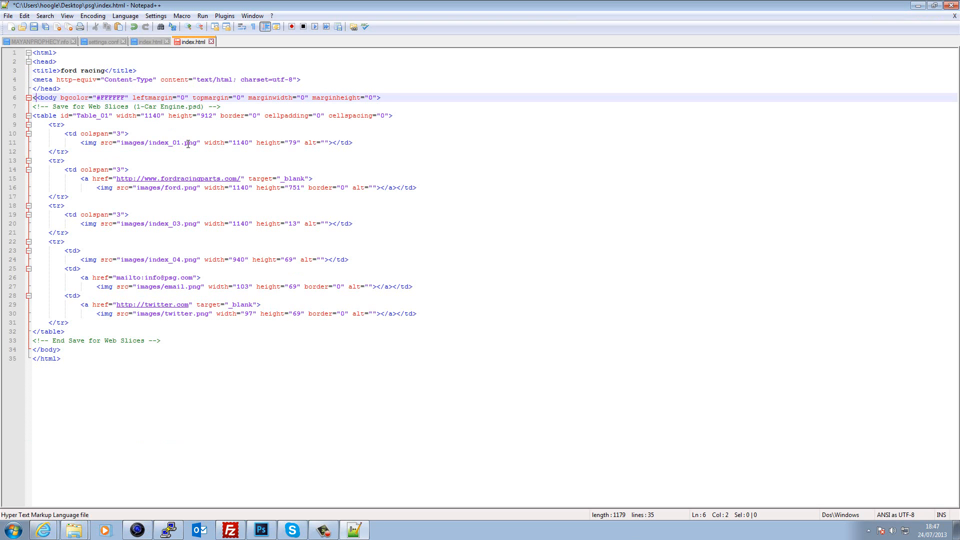
pyautogui.write('center>')
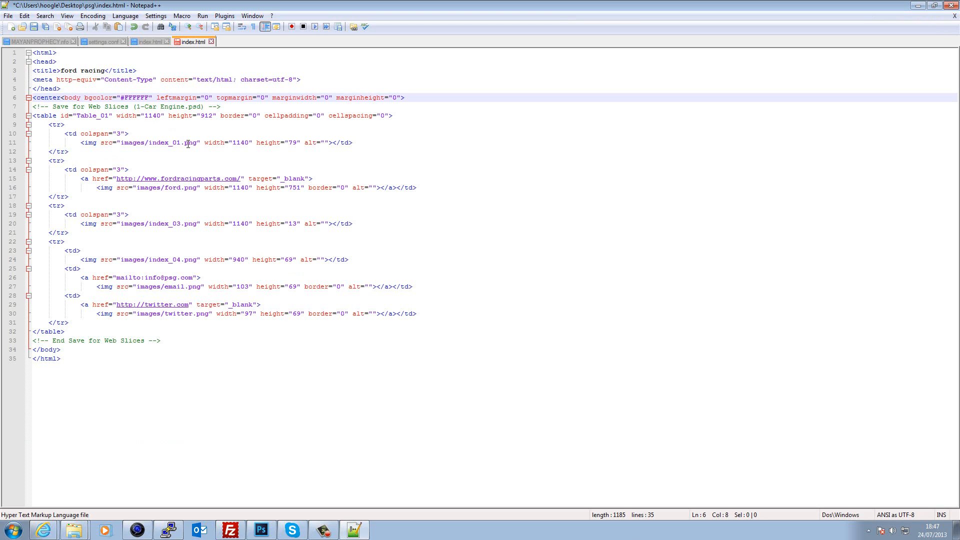
pyautogui.click(66, 349)
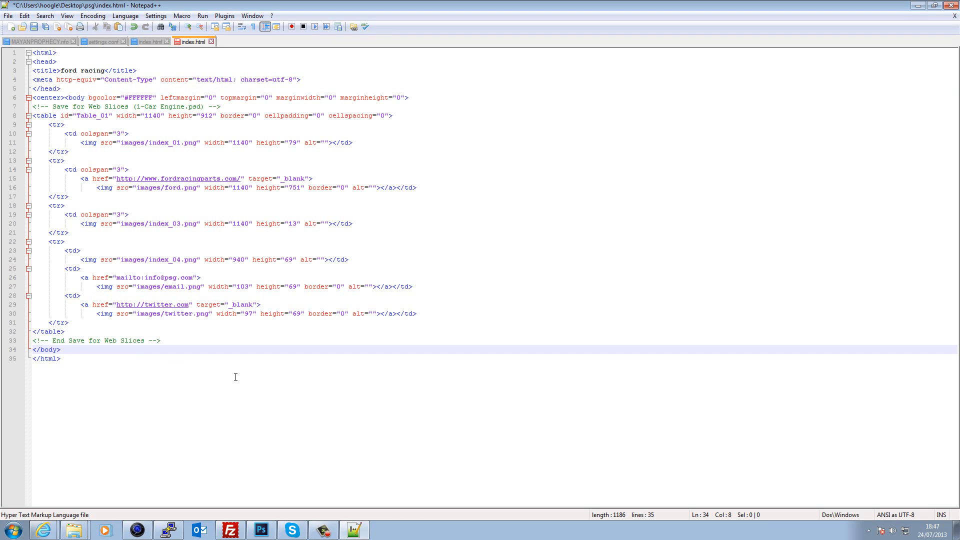
pyautogui.write('</center')
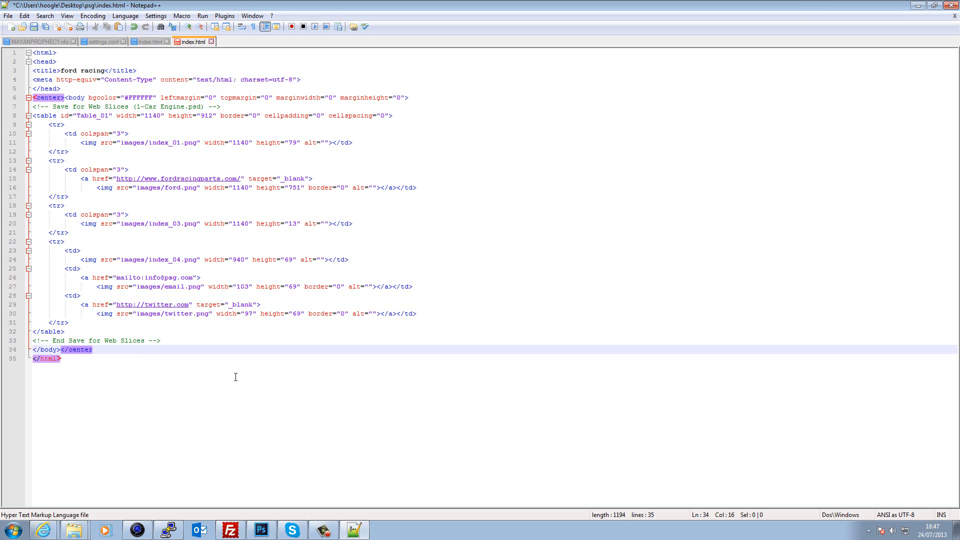
pyautogui.write('>')
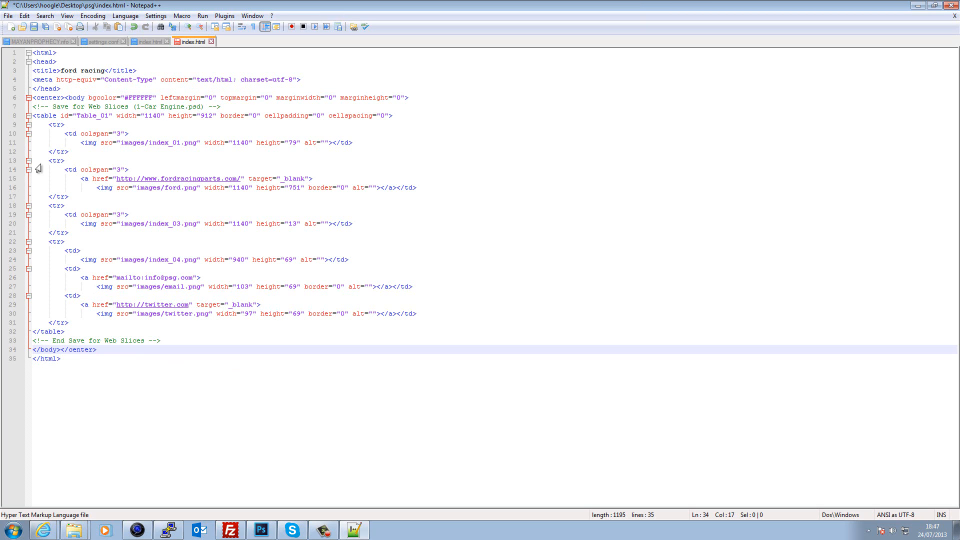
pyautogui.click(8, 16)
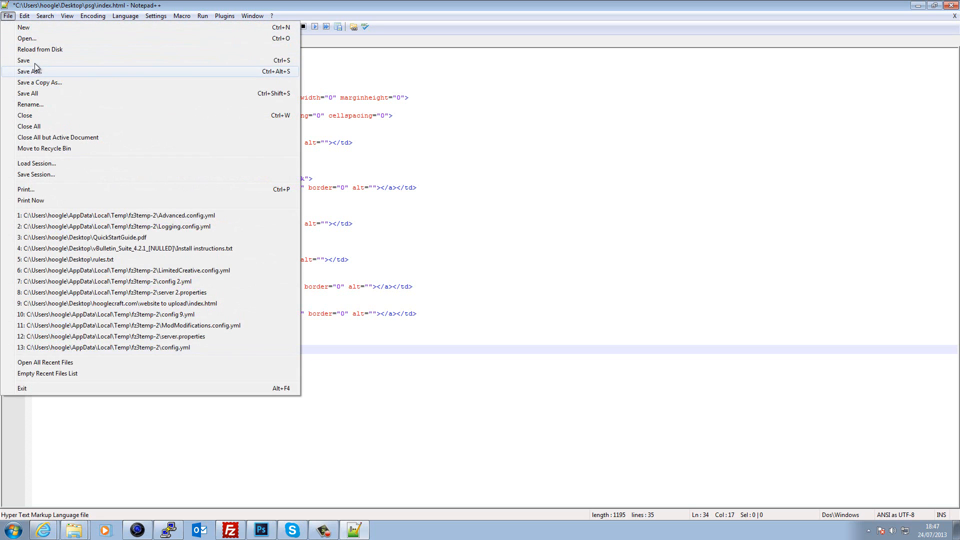
# - Save index.html, close Notepad++, and reopen the centred page in Chrome
pyautogui.click(34, 61)
pyautogui.click(950, 5)
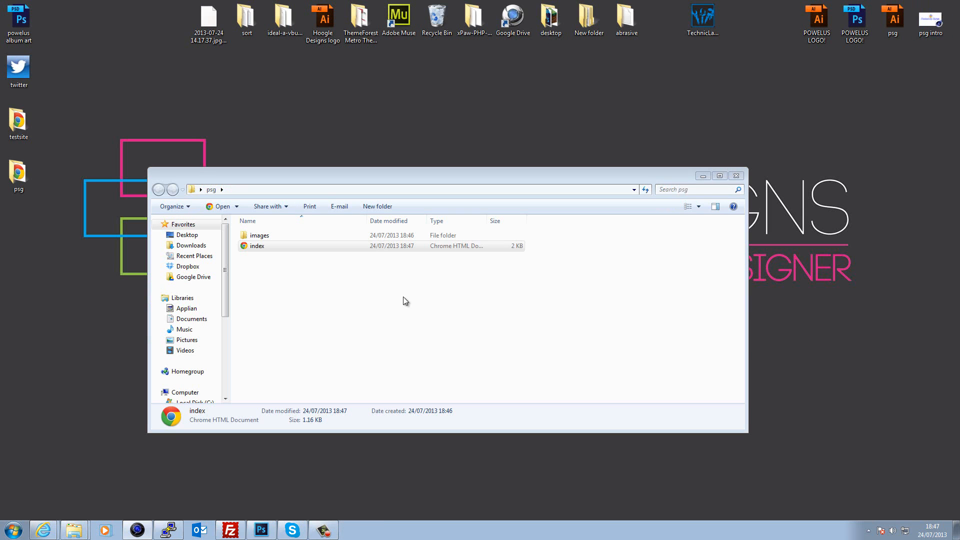
pyautogui.doubleClick(263, 248)
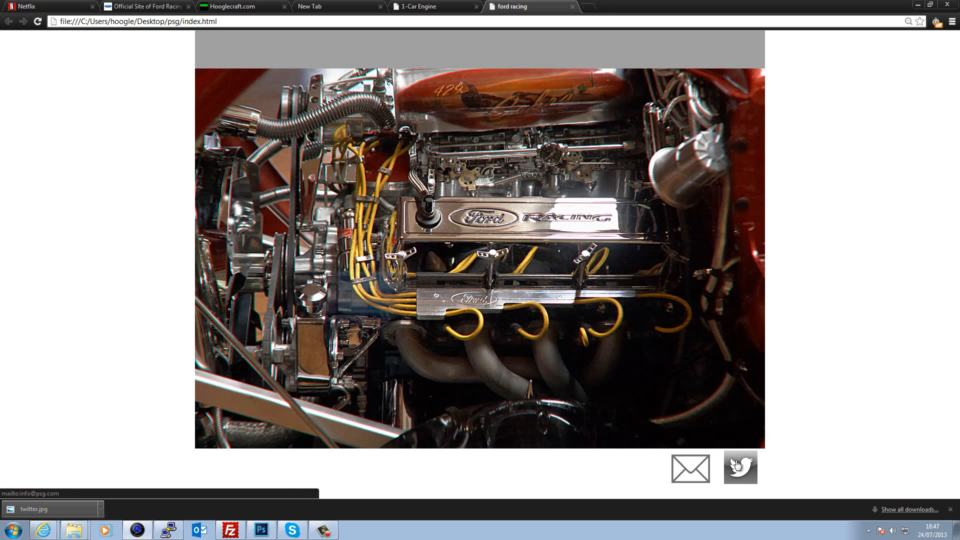
# - Test the Twitter link, then close the Twitter and 1-Car Engine tabs
pyautogui.click(746, 479)
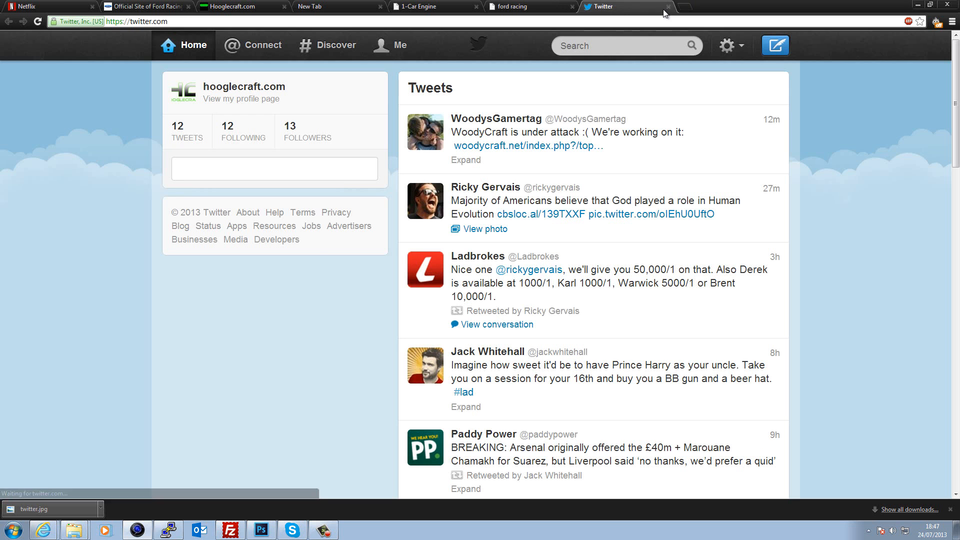
pyautogui.click(668, 6)
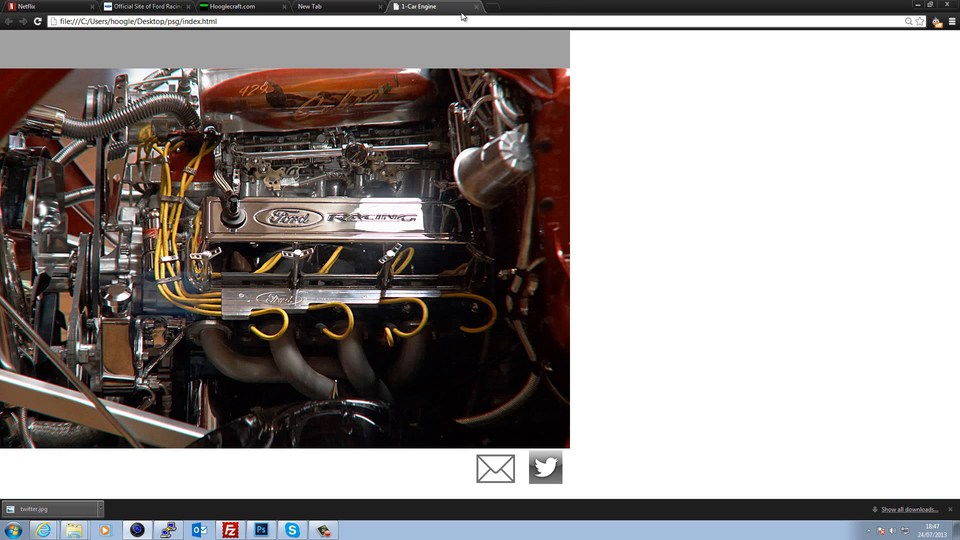
pyautogui.click(476, 6)
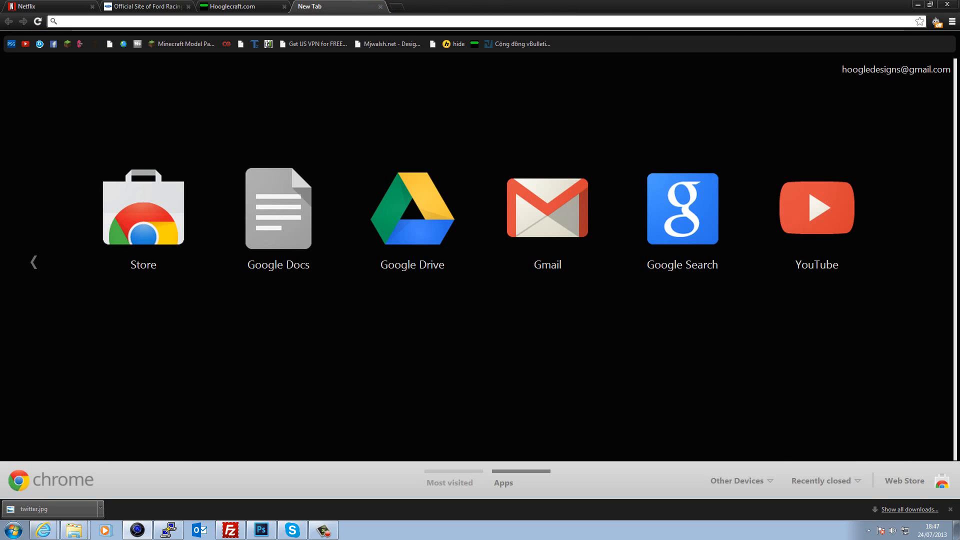
# - Search Google for 000webhost in a new tab, open 000webhost.com, and close its premium-hosting popup
pyautogui.click(397, 7)
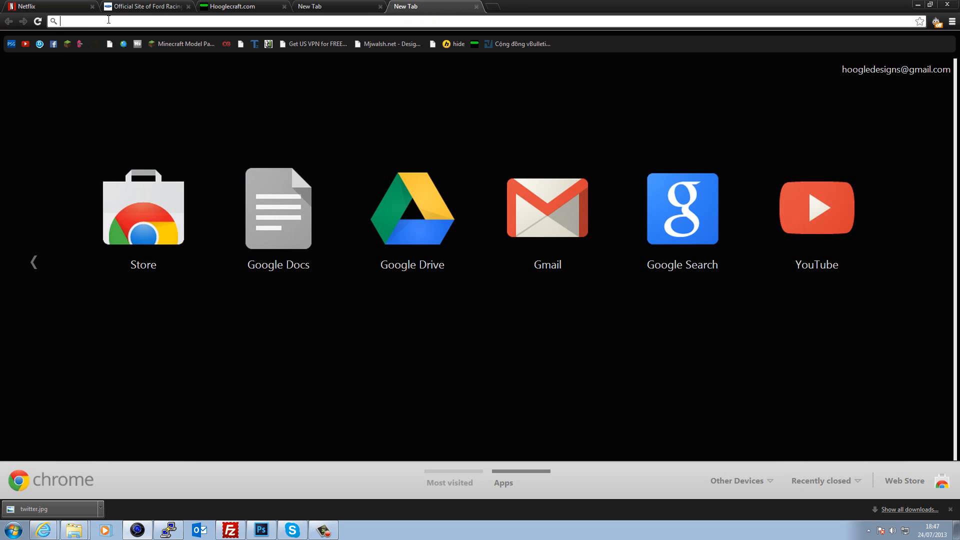
pyautogui.write('000we')
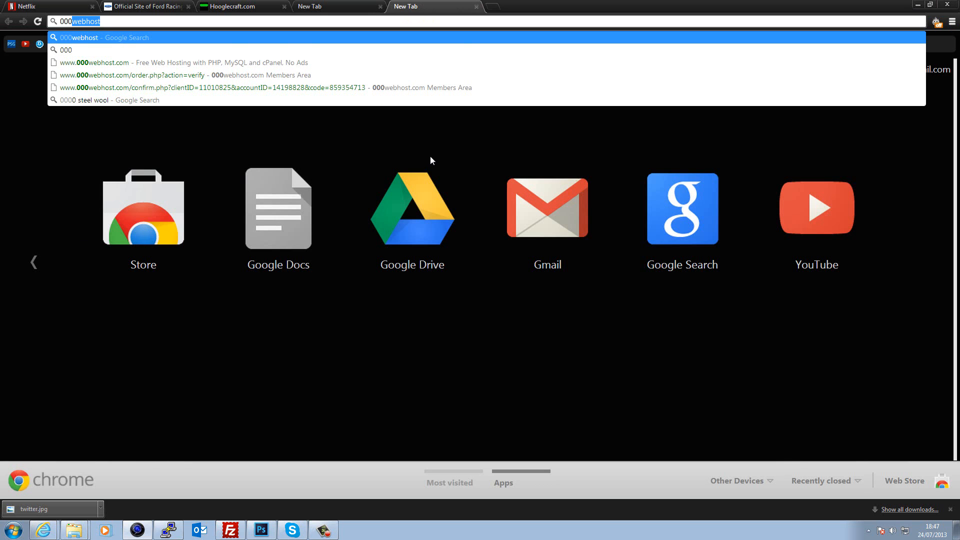
pyautogui.write('bhost')
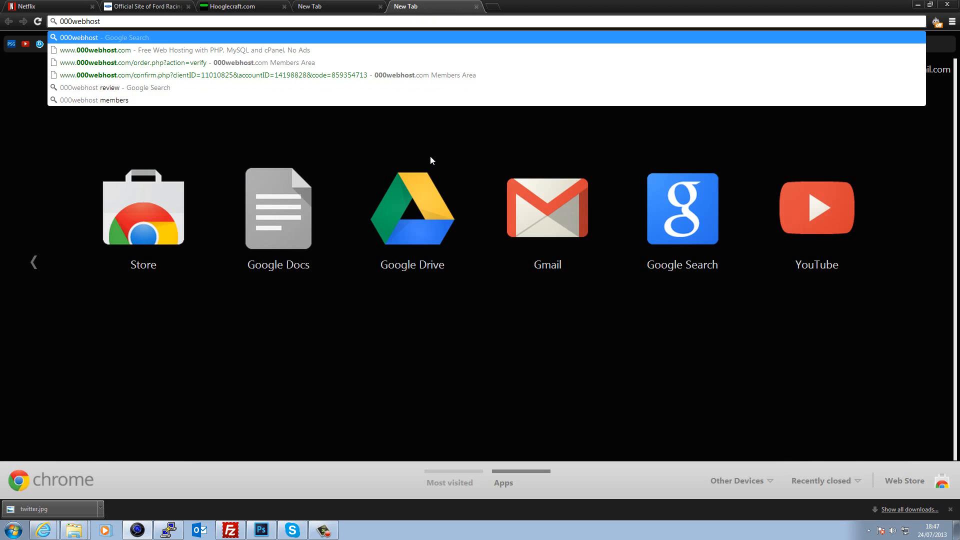
pyautogui.press('Return')
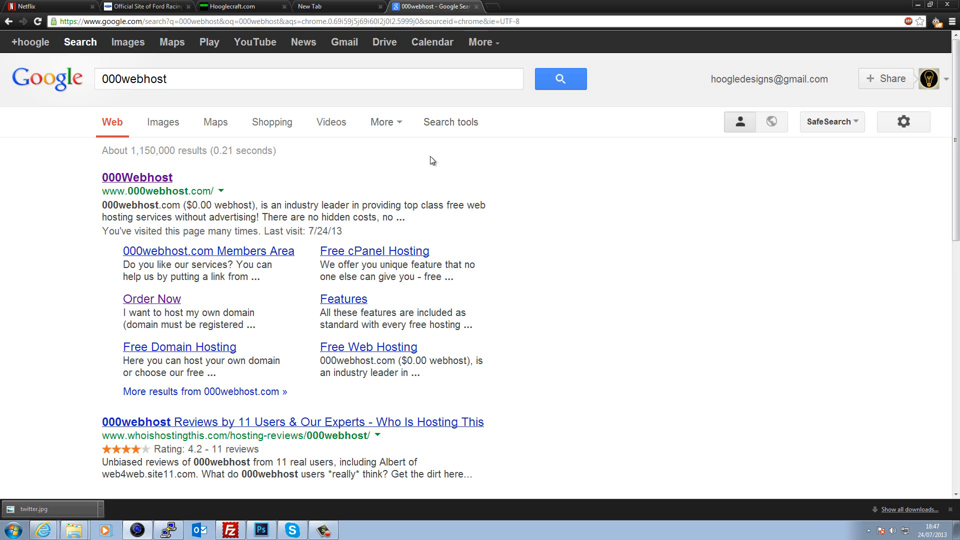
pyautogui.click(151, 179)
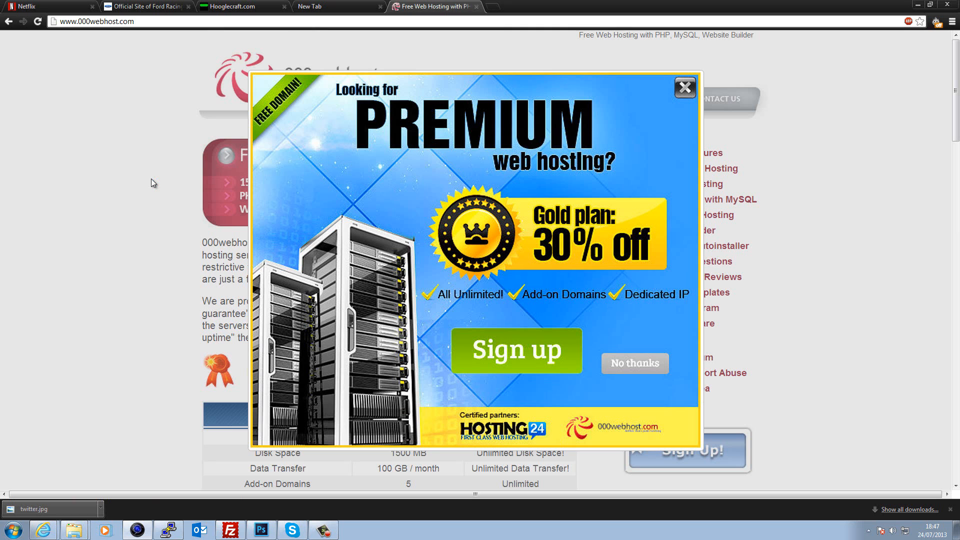
pyautogui.click(690, 86)
pyautogui.scroll(-5, 245, 194)
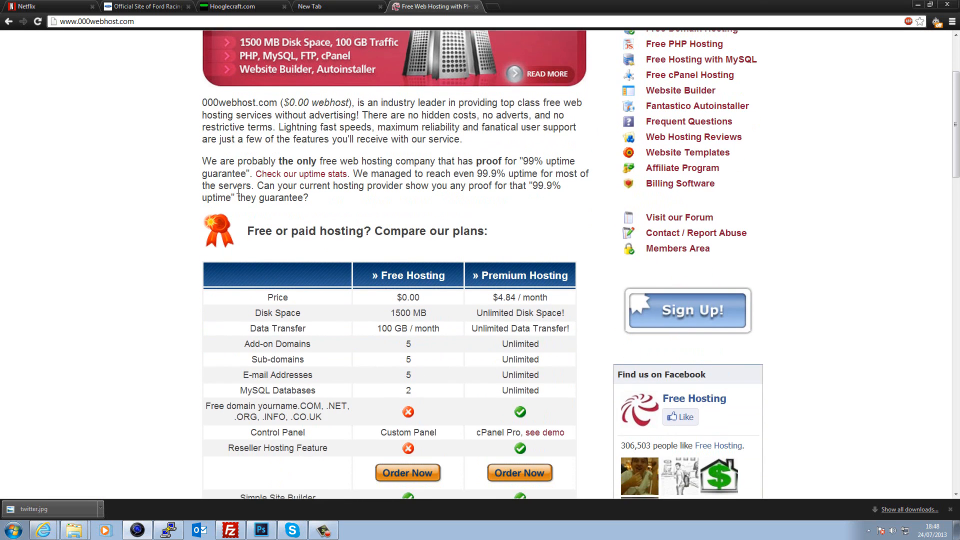
pyautogui.scroll(5, 238, 193)
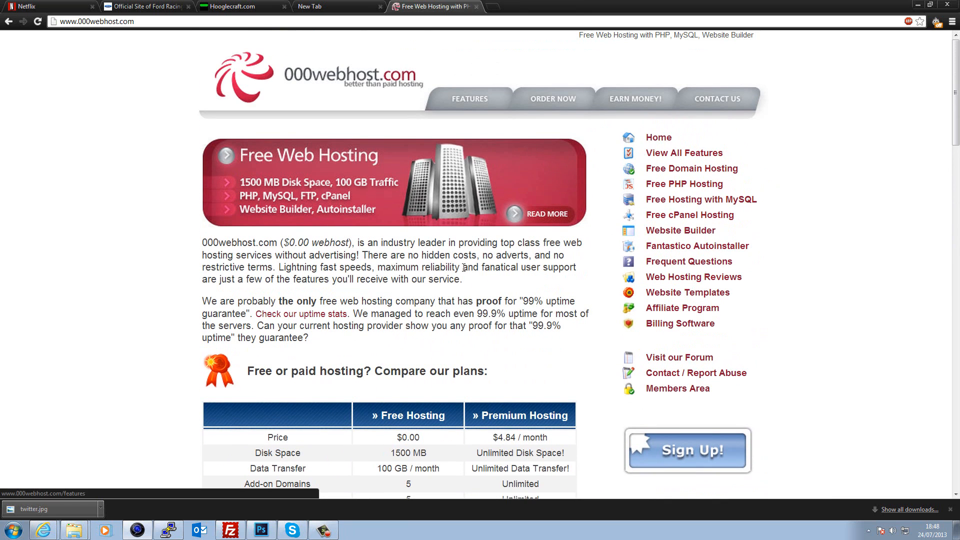
# - Log in to the 000webhost members area with the saved email, account password and image code
pyautogui.click(683, 390)
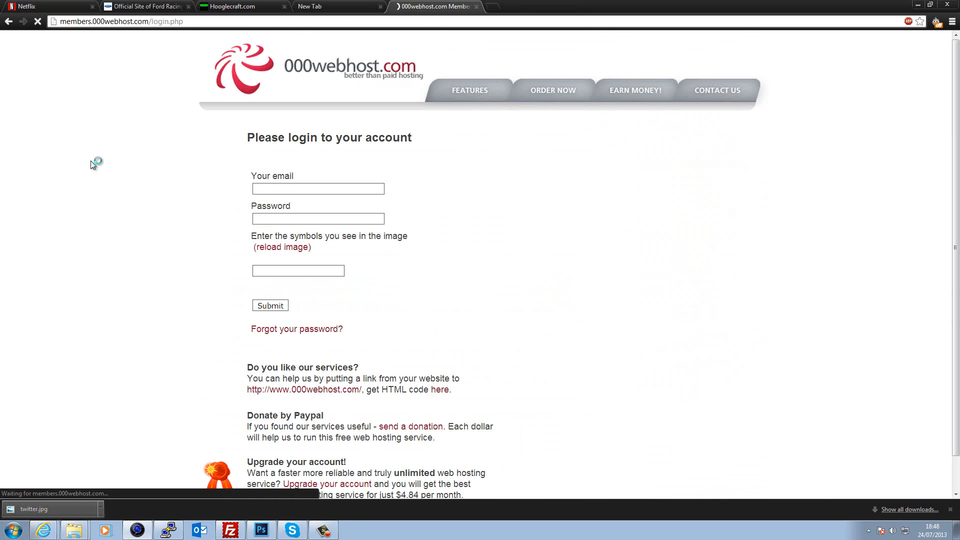
pyautogui.click(306, 189)
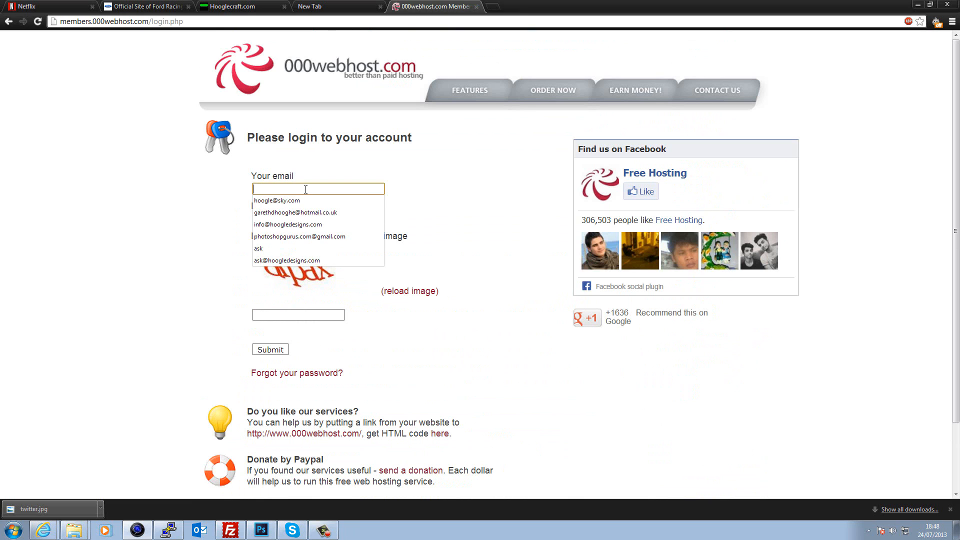
pyautogui.click(312, 225)
pyautogui.click(305, 222)
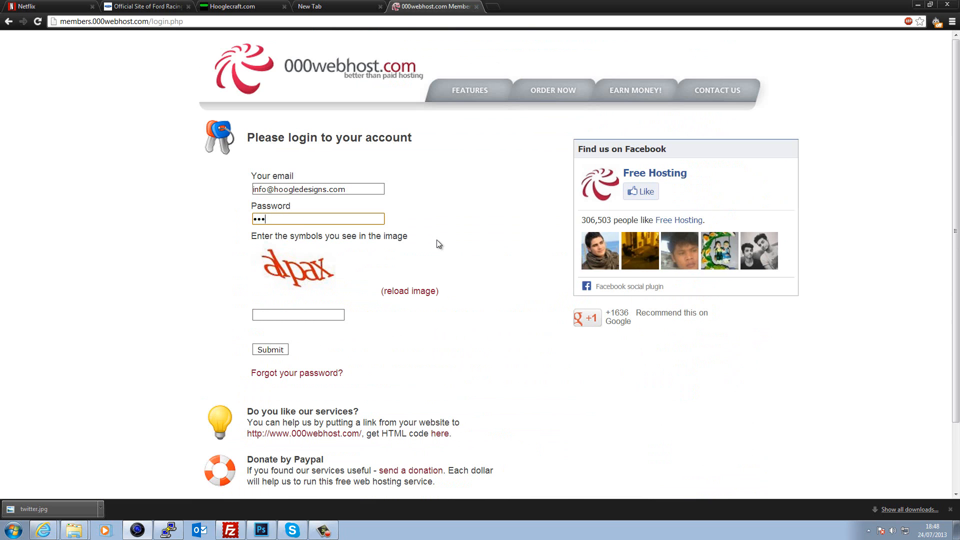
pyautogui.write('•••••••••••')
pyautogui.click(331, 314)
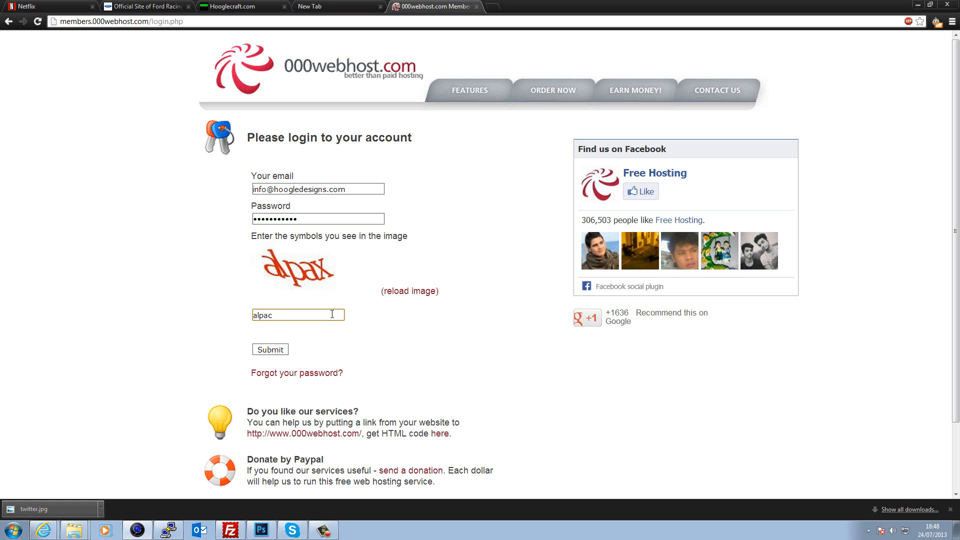
pyautogui.click(273, 349)
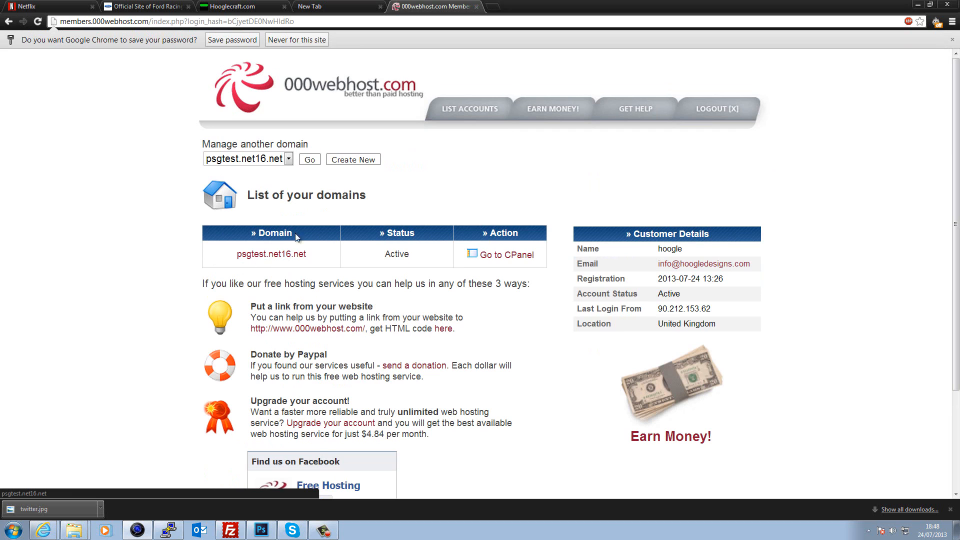
# - Open the psgtest.net16.net control panel and copy its domain name from Account Information
pyautogui.click(507, 254)
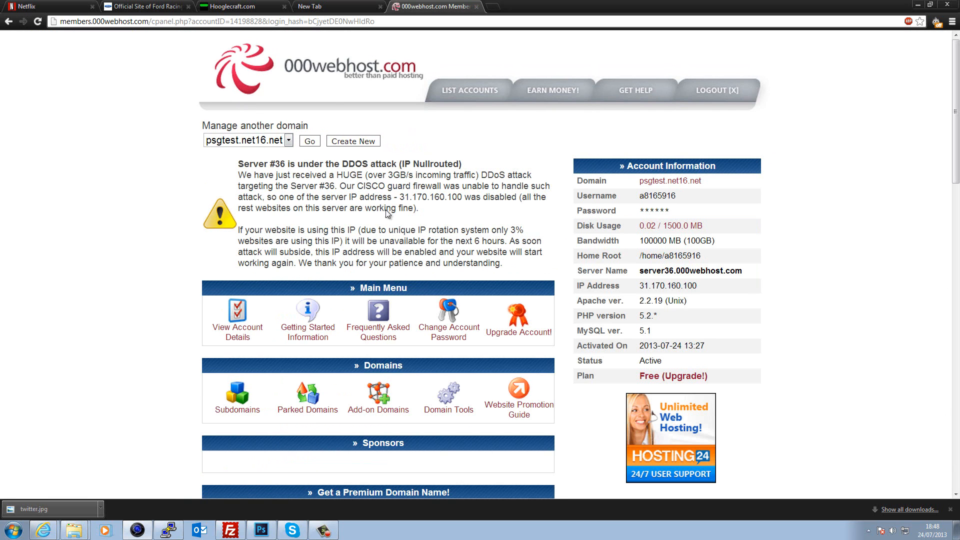
pyautogui.moveTo(238, 160); pyautogui.dragTo(398, 223)
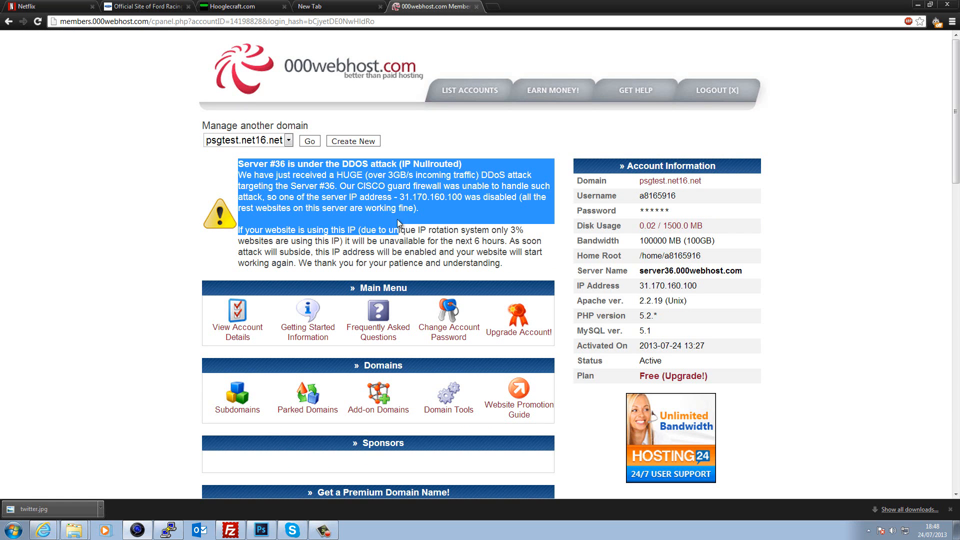
pyautogui.click(454, 186)
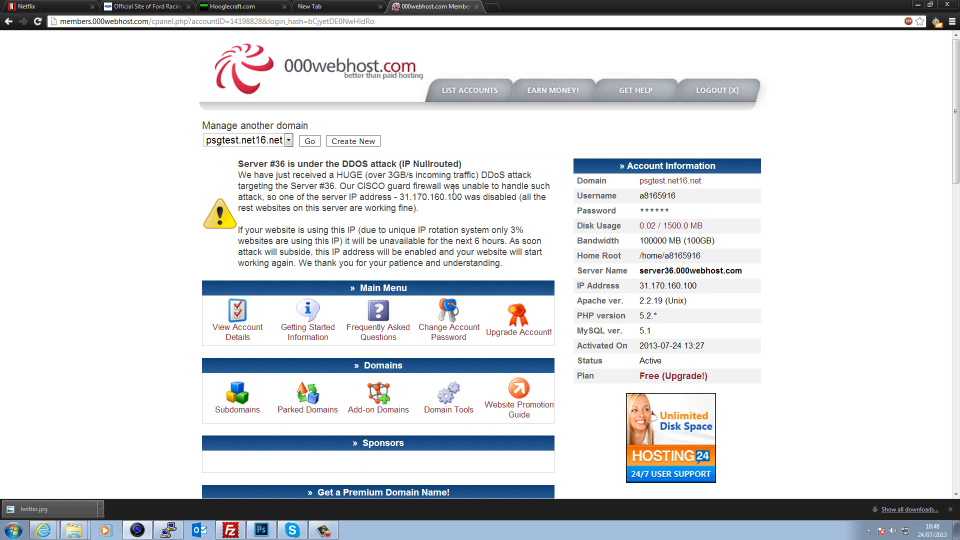
pyautogui.scroll(-2, 453, 190)
pyautogui.scroll(2, 600, 193)
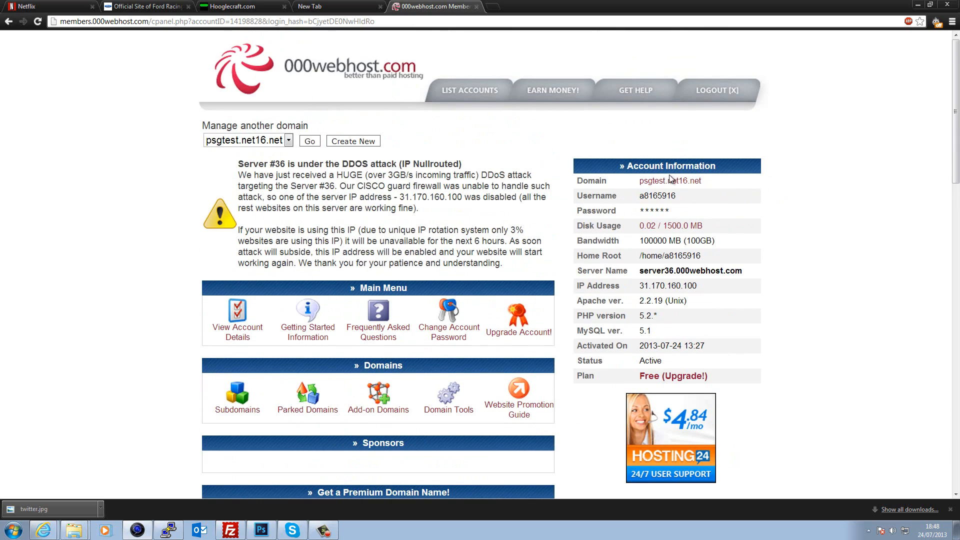
pyautogui.moveTo(716, 180); pyautogui.dragTo(643, 183)
pyautogui.rightClick(645, 185)
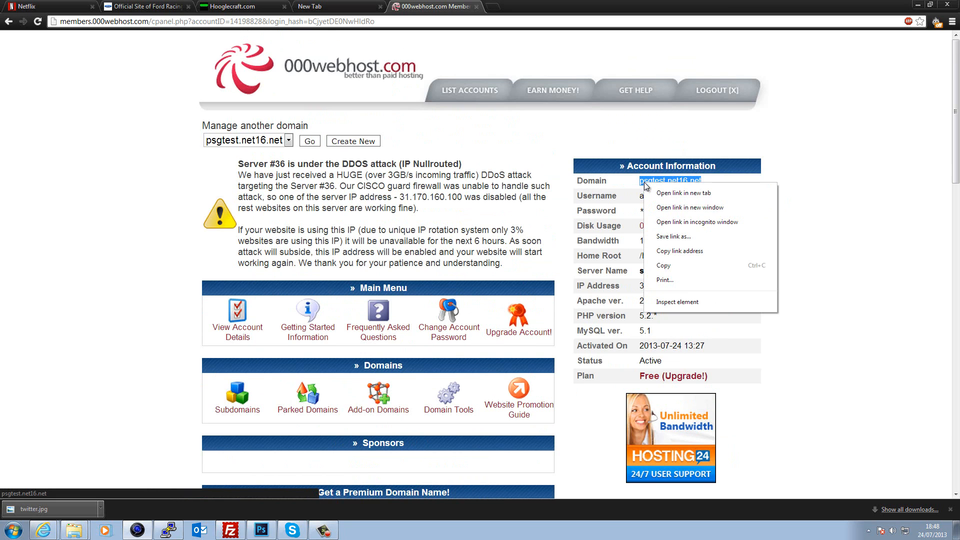
pyautogui.click(686, 270)
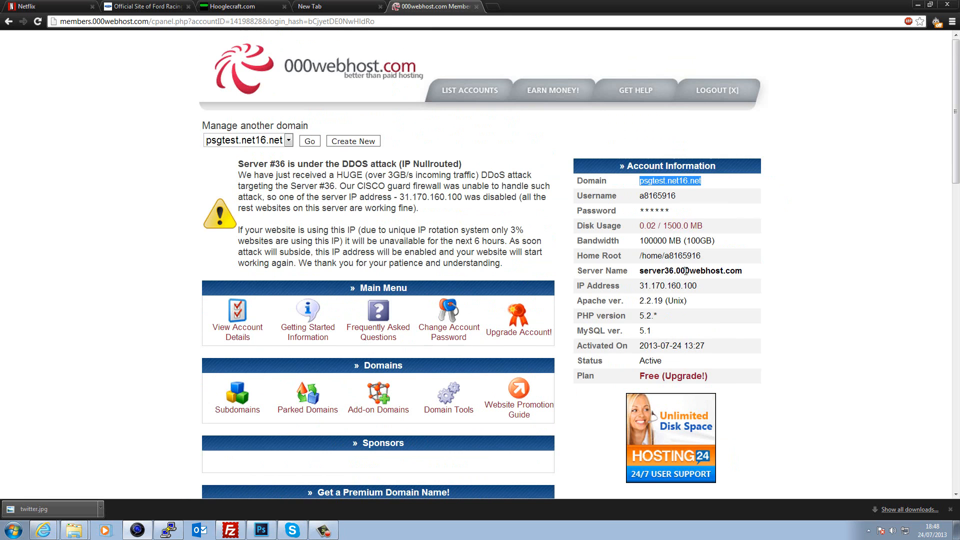
# - In FileZilla, verify host, username and password, set port 21, and Quickconnect, replacing the existing connection
pyautogui.click(243, 529)
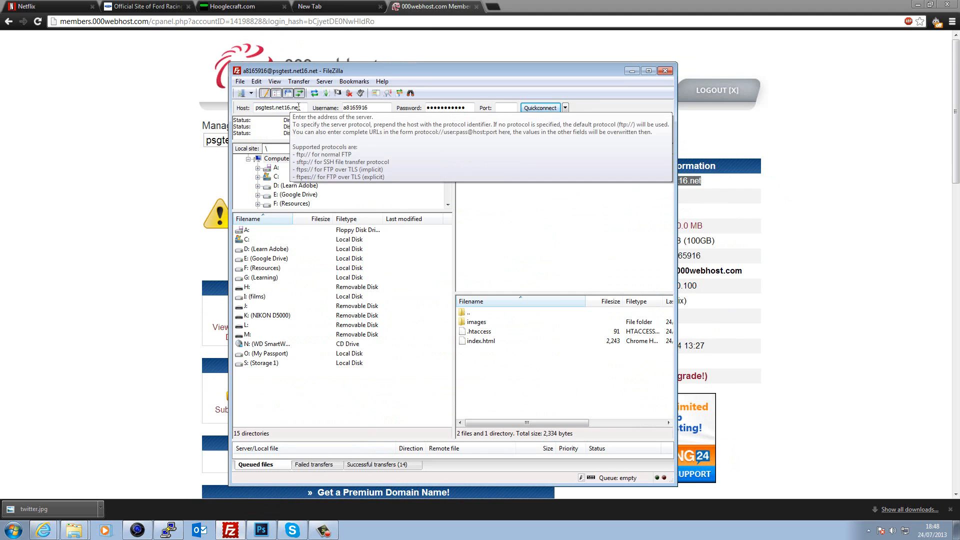
pyautogui.doubleClick(277, 107)
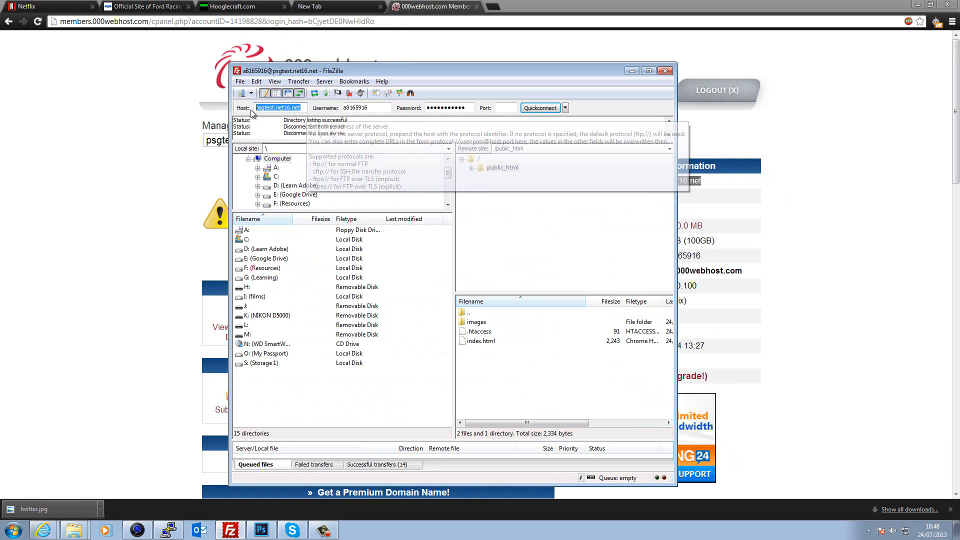
pyautogui.rightClick(276, 106)
pyautogui.click(300, 141)
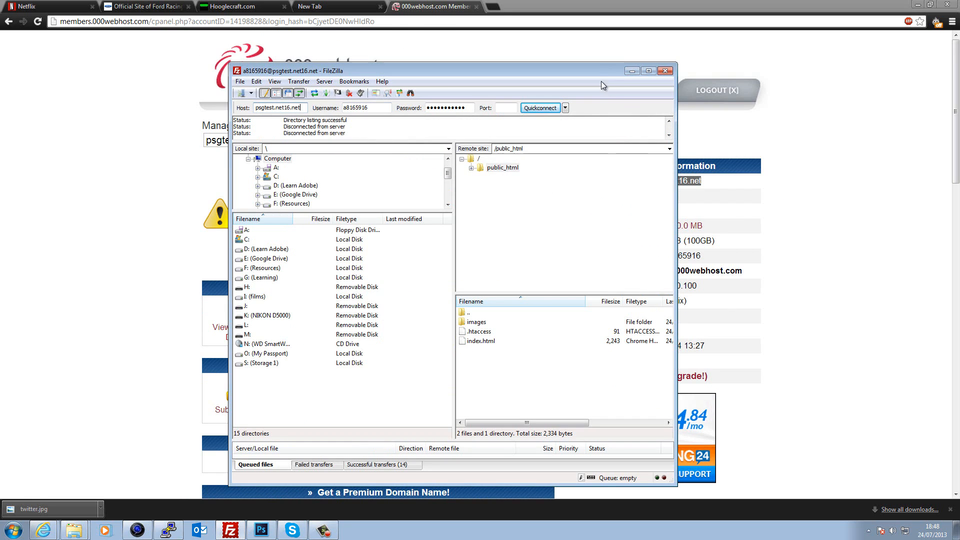
pyautogui.moveTo(587, 68); pyautogui.dragTo(358, 79)
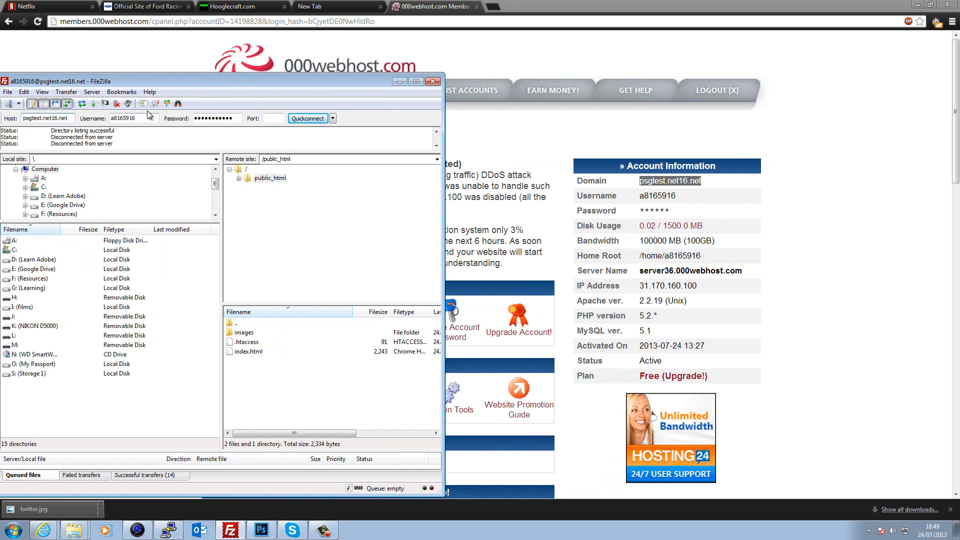
pyautogui.moveTo(133, 119); pyautogui.dragTo(167, 118)
pyautogui.click(238, 118)
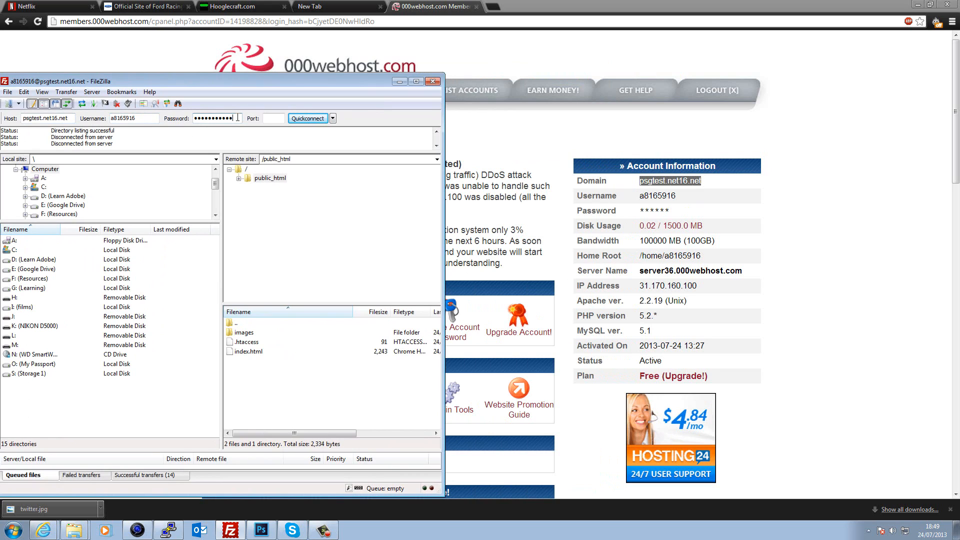
pyautogui.click(274, 119)
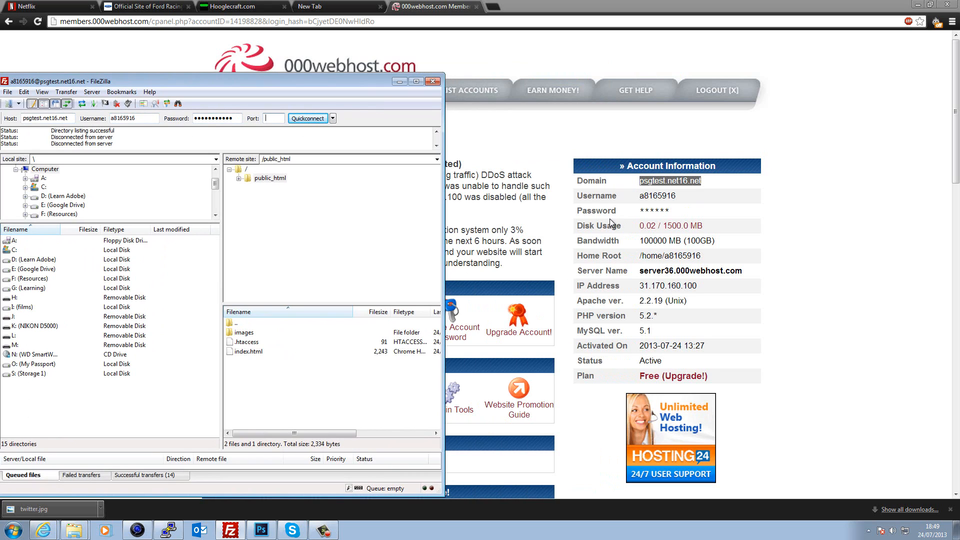
pyautogui.write('21')
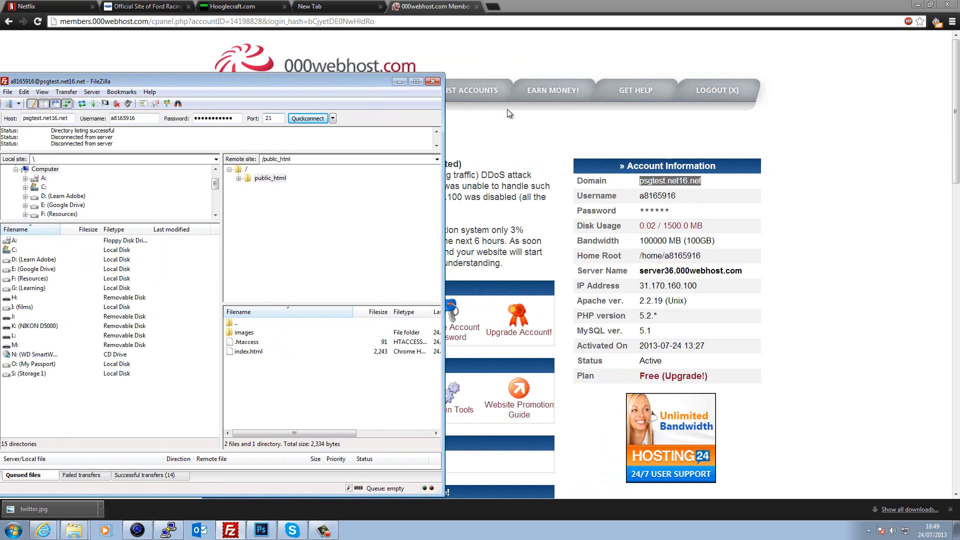
pyautogui.click(311, 119)
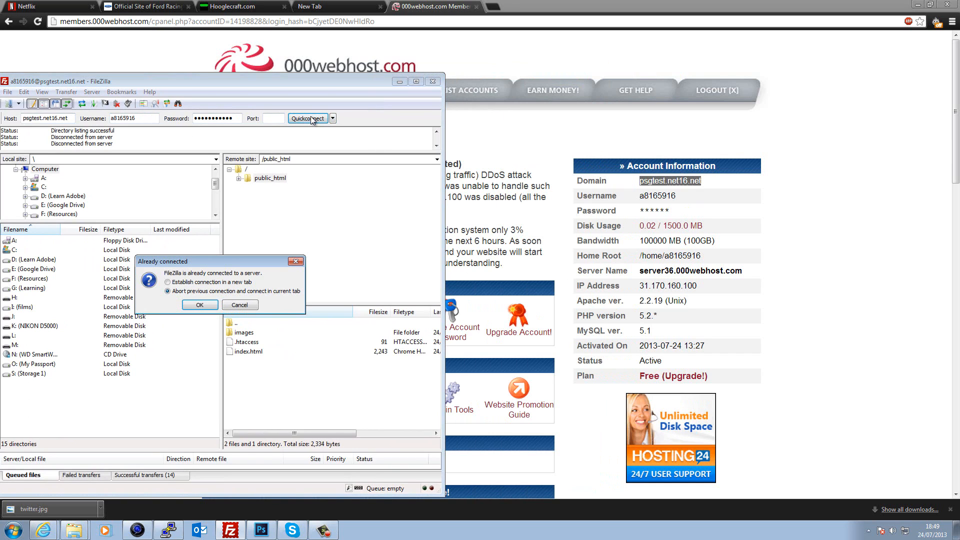
pyautogui.click(197, 305)
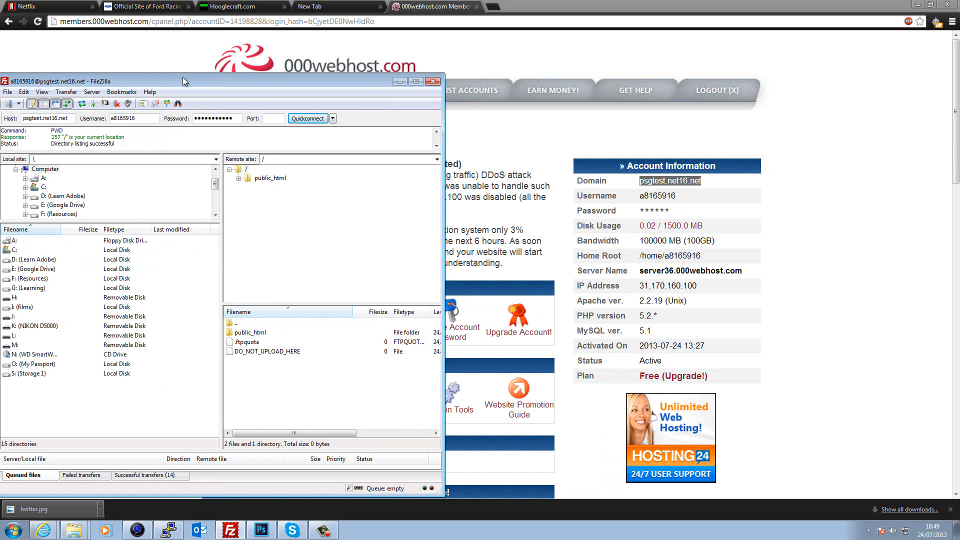
# - Delete the old index.html and images folder from the server's public_html
pyautogui.moveTo(182, 77); pyautogui.dragTo(253, 68)
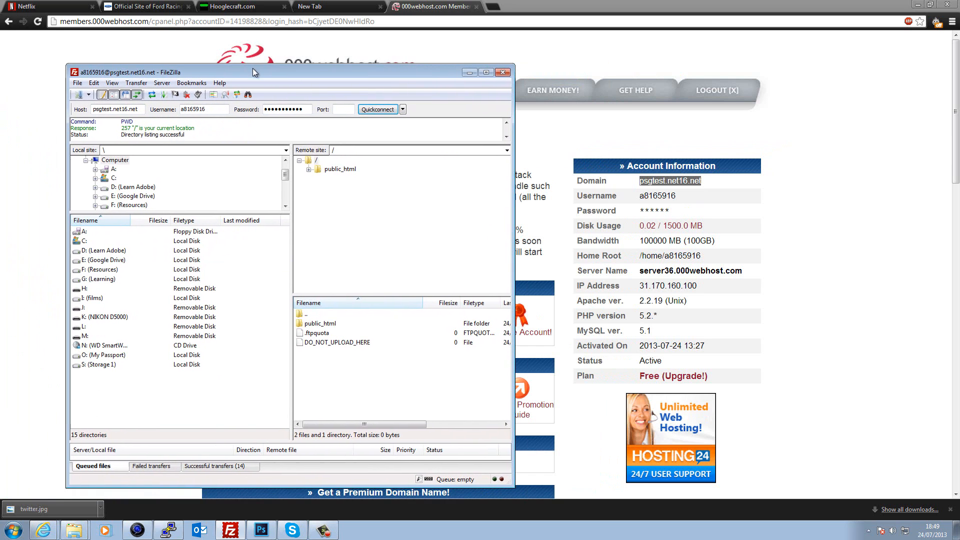
pyautogui.doubleClick(318, 324)
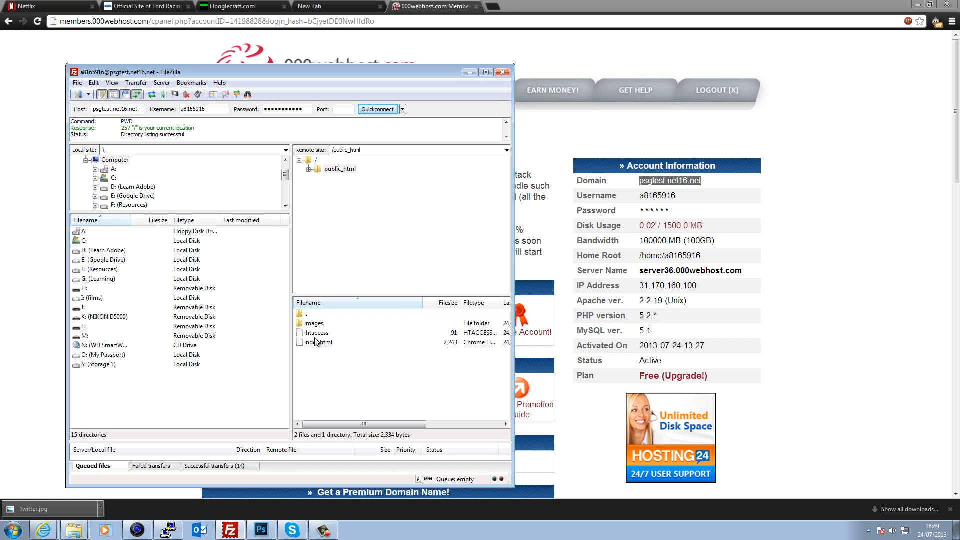
pyautogui.click(323, 343)
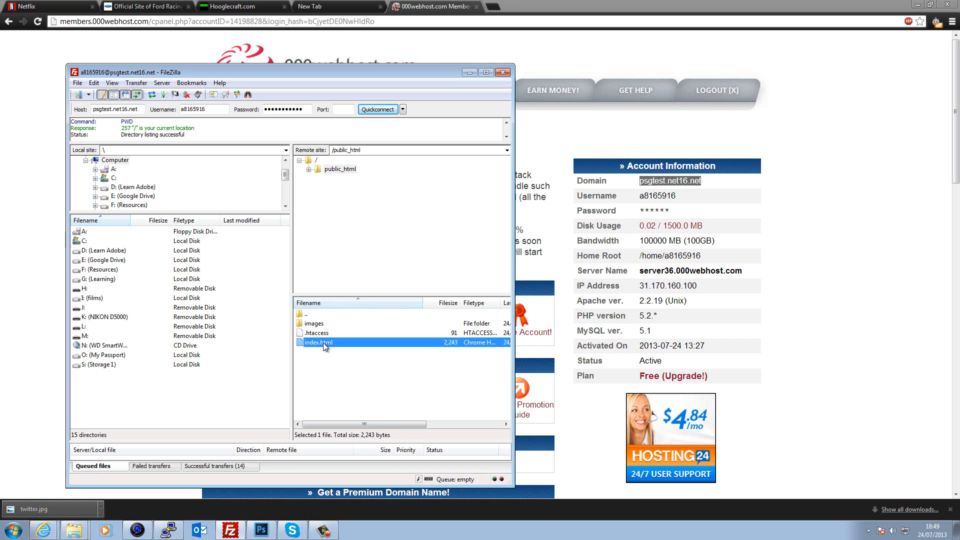
pyautogui.press('Delete')
pyautogui.press('Return')
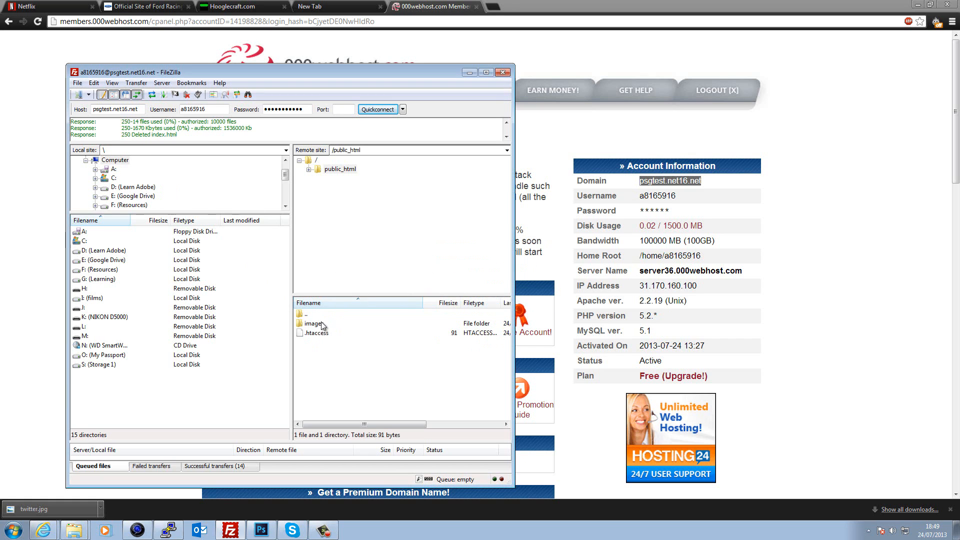
pyautogui.click(312, 325)
pyautogui.press('Delete')
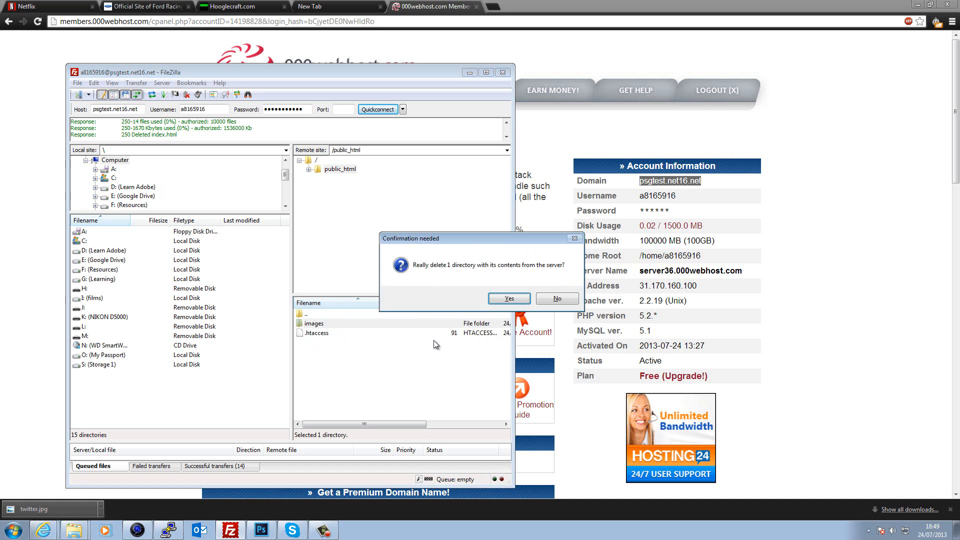
pyautogui.press('Return')
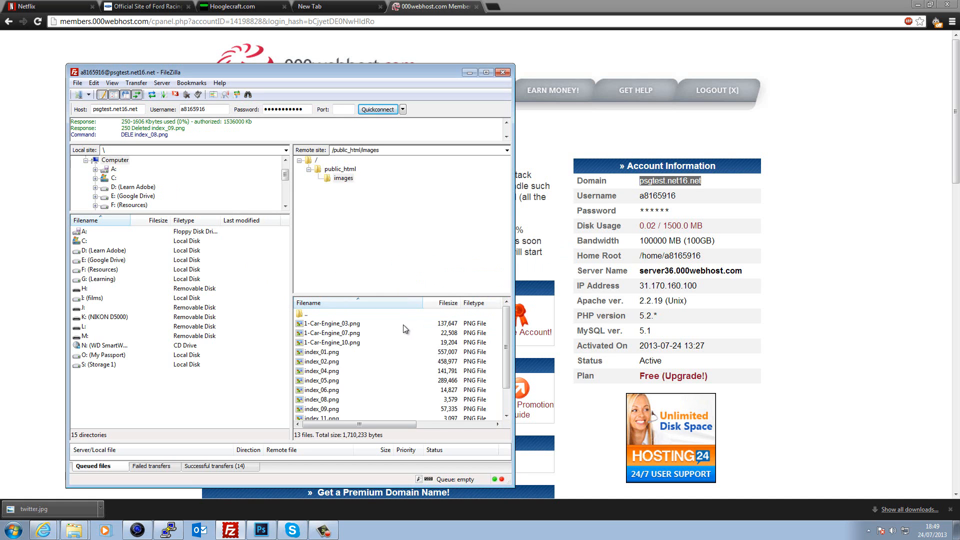
# - Upload images and index from the local psg folder into public_html by dragging them across
pyautogui.click(914, 5)
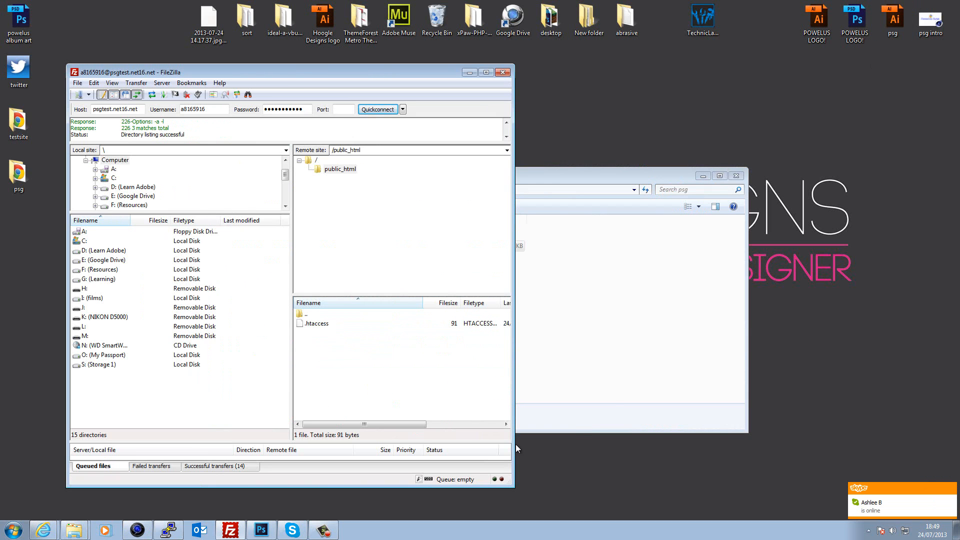
pyautogui.click(617, 347)
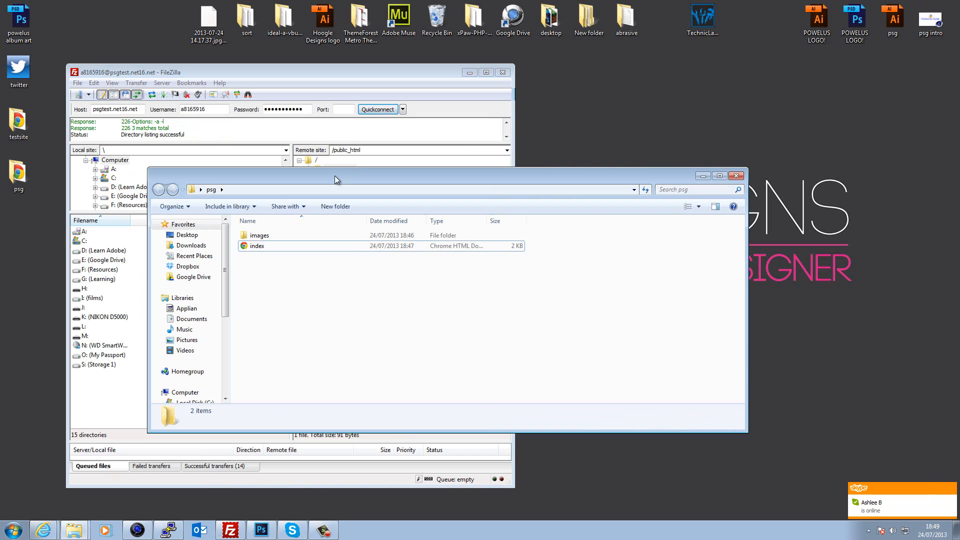
pyautogui.moveTo(336, 176); pyautogui.dragTo(725, 154)
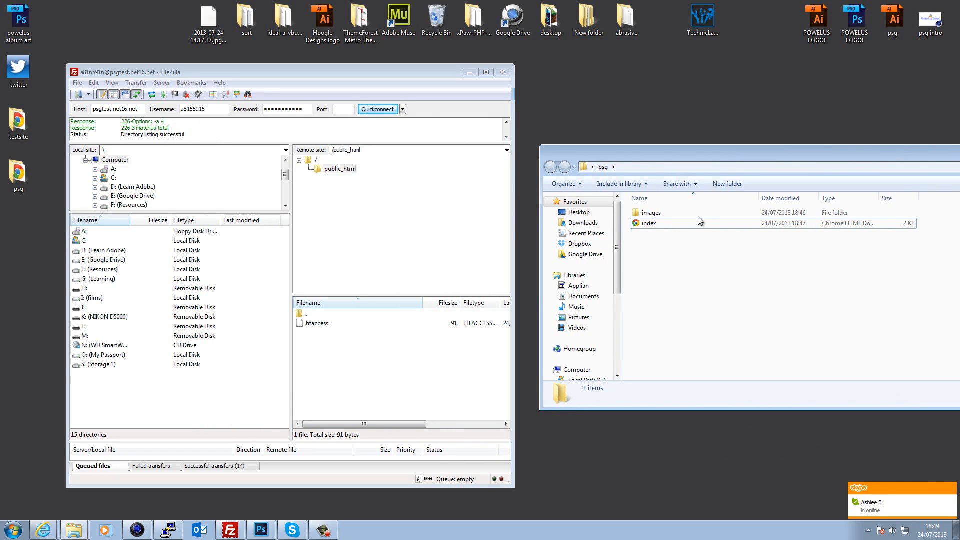
pyautogui.moveTo(720, 298); pyautogui.dragTo(352, 399)
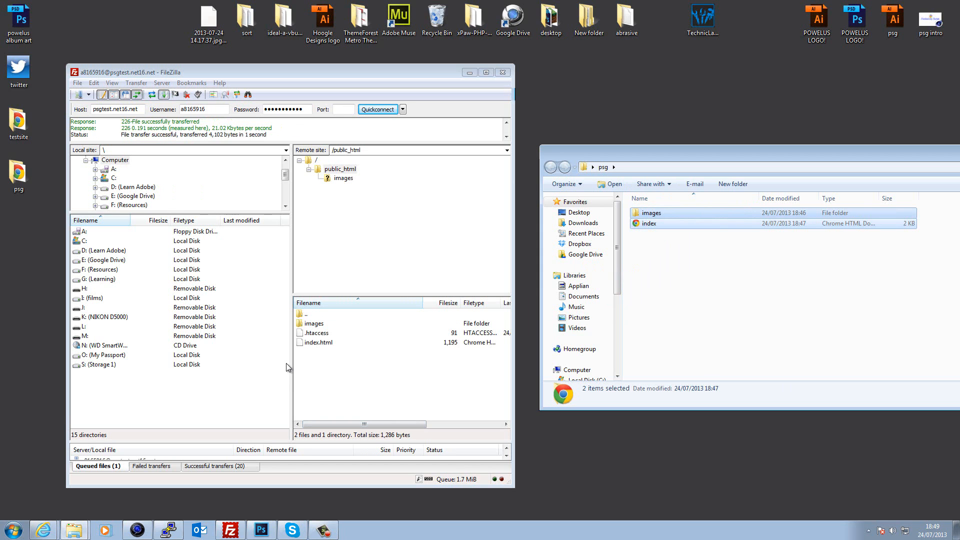
pyautogui.click(137, 530)
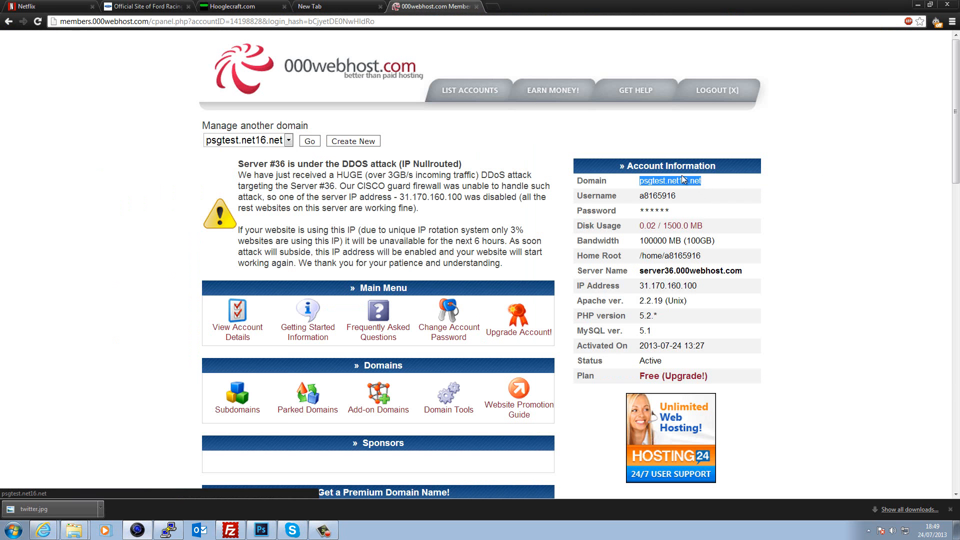
# - Open psgtest.net16.net in a new tab, copy its address, and show the desktop
pyautogui.click(681, 182)
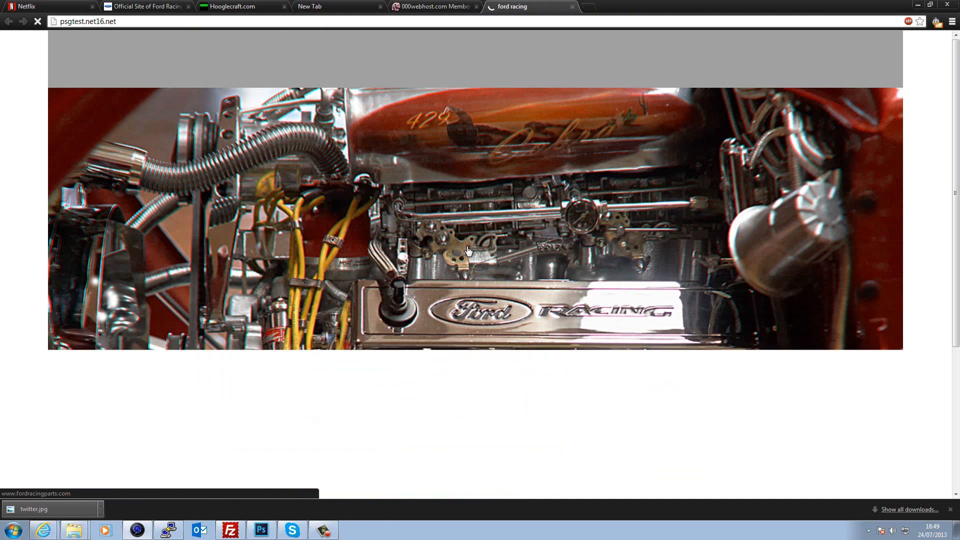
pyautogui.scroll(-3, 481, 308)
pyautogui.scroll(3, 482, 309)
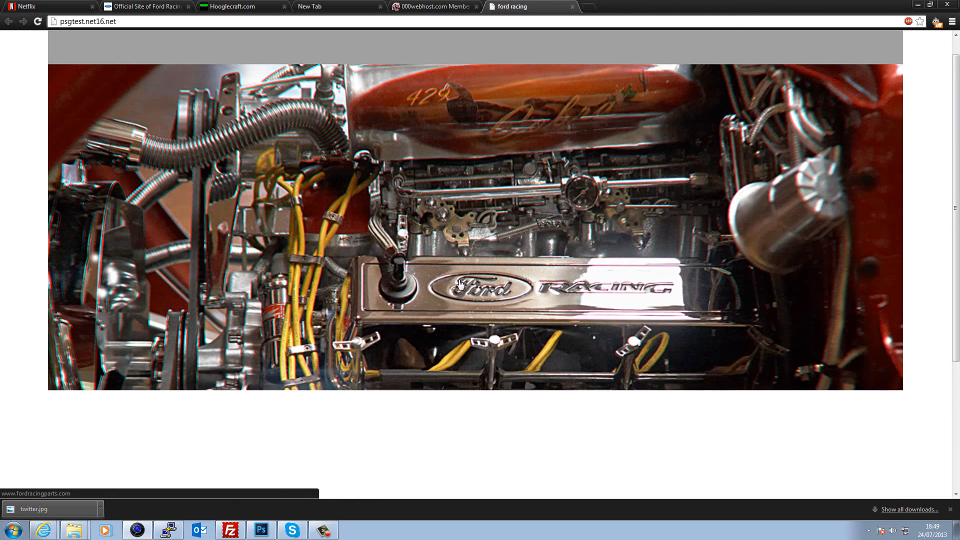
pyautogui.scroll(-3, 487, 397)
pyautogui.scroll(-1, 489, 399)
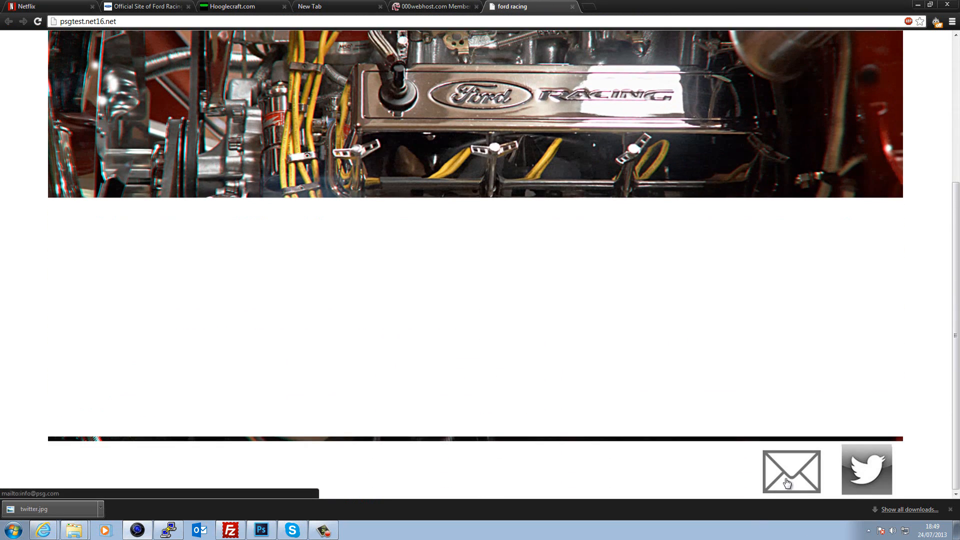
pyautogui.scroll(3, 358, 310)
pyautogui.scroll(2, 357, 307)
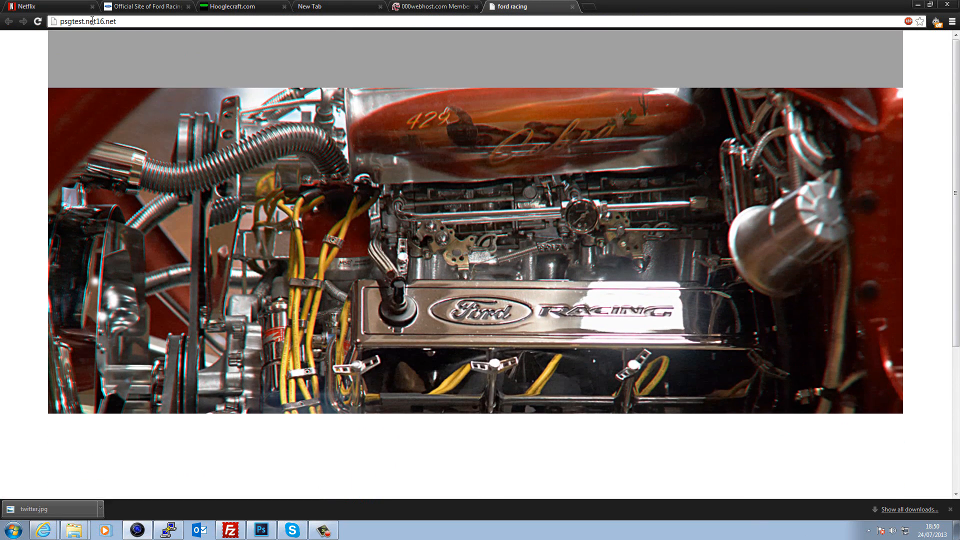
pyautogui.rightClick(92, 23)
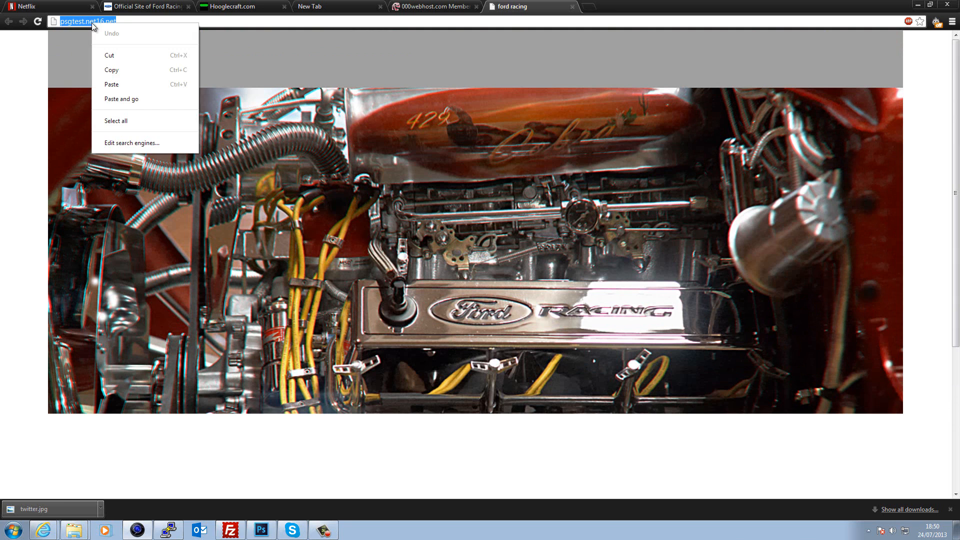
pyautogui.click(120, 68)
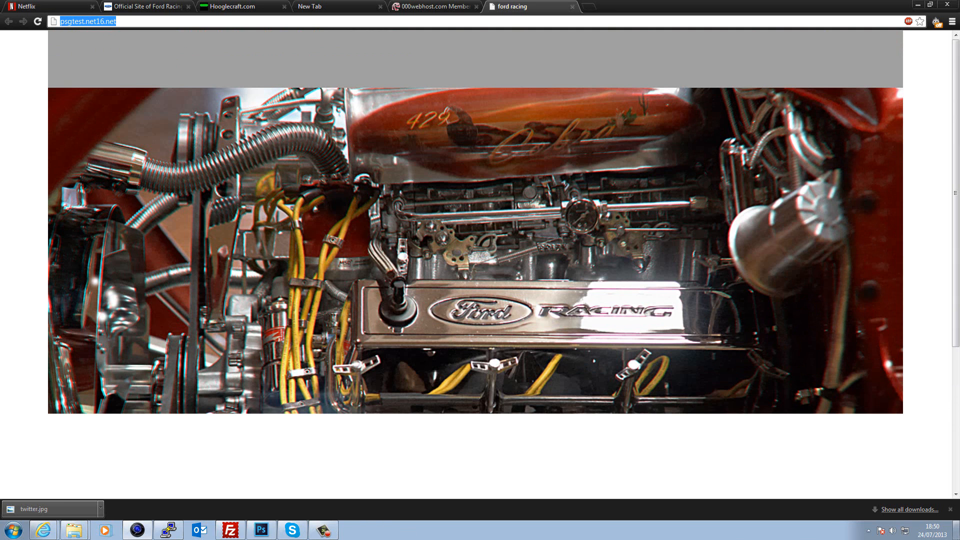
pyautogui.click(956, 533)
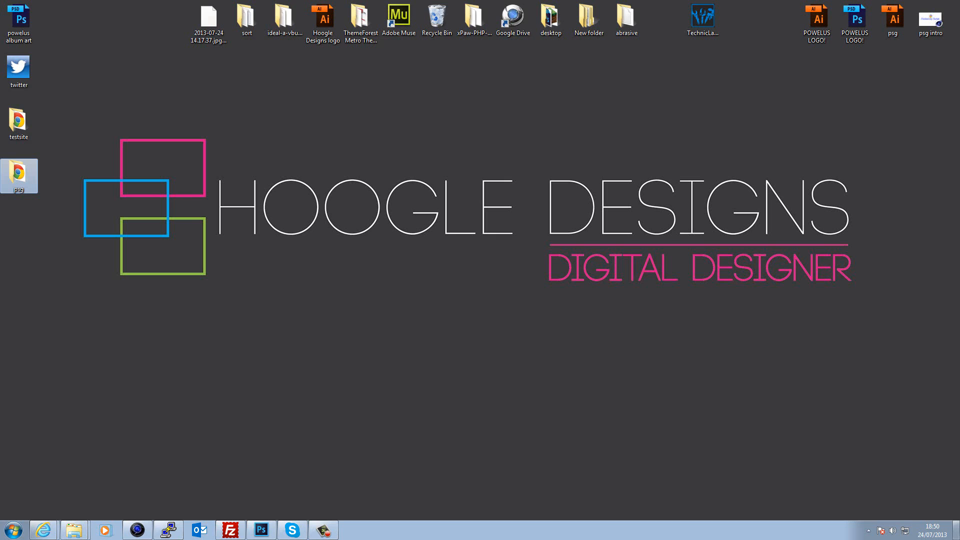
# - Reopen index.html from the Desktop psg folder with Edit with Notepad++
pyautogui.doubleClick(14, 175)
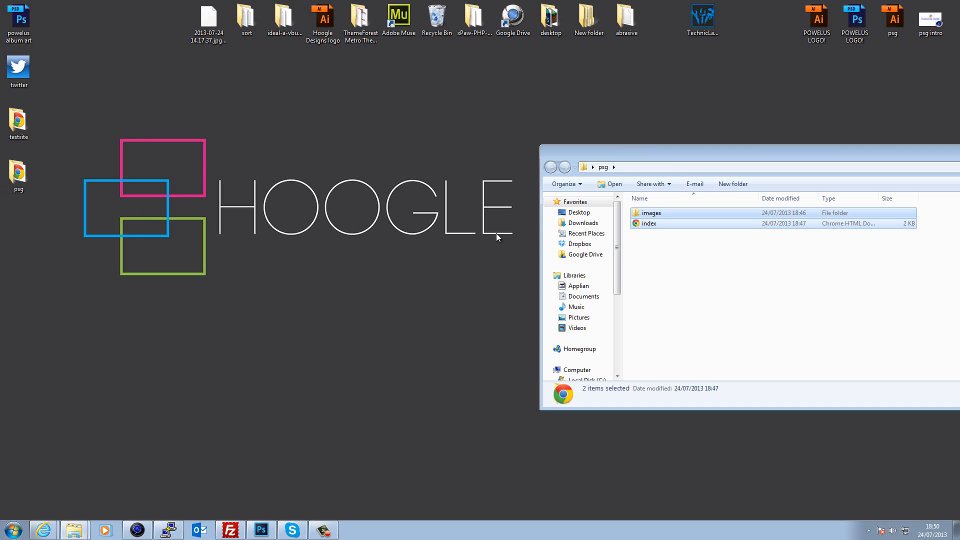
pyautogui.click(654, 227)
pyautogui.rightClick(654, 225)
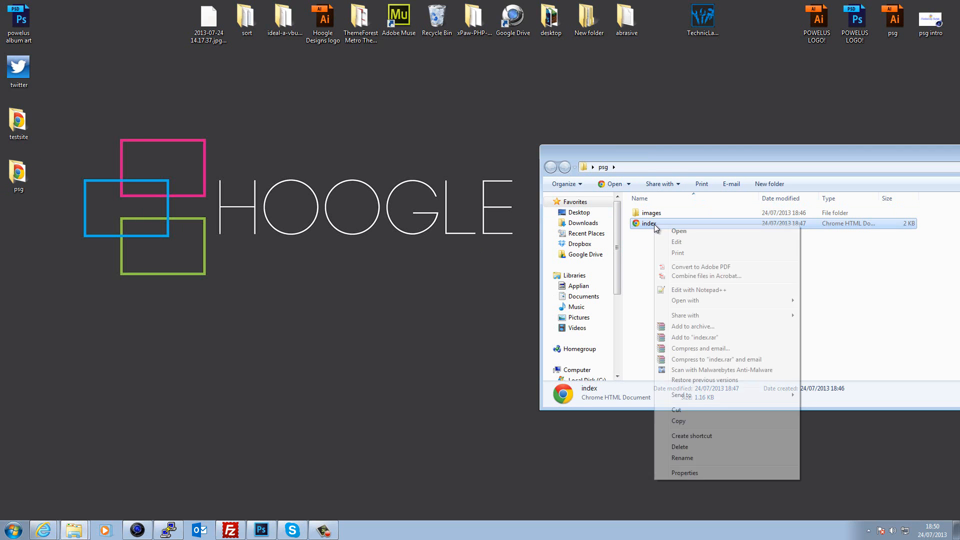
pyautogui.click(693, 291)
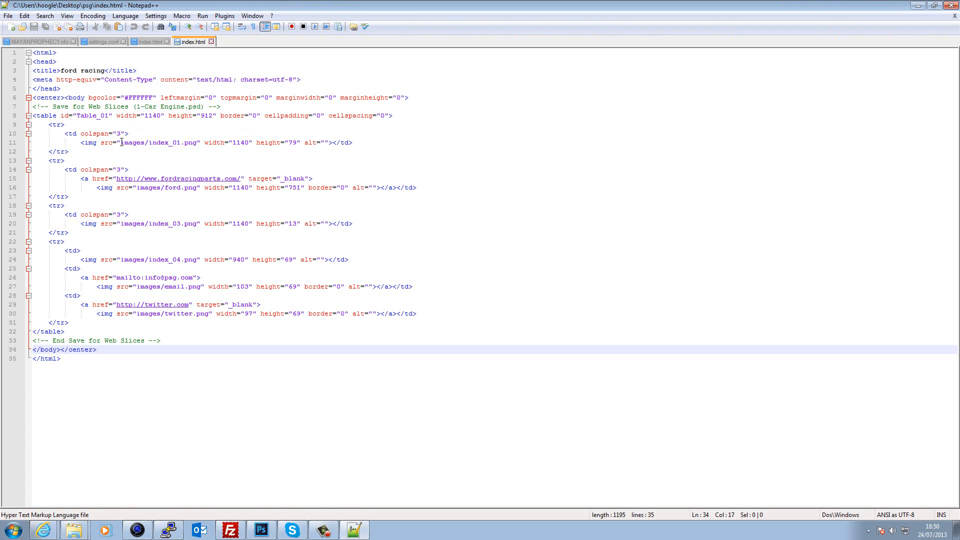
pyautogui.click(122, 143)
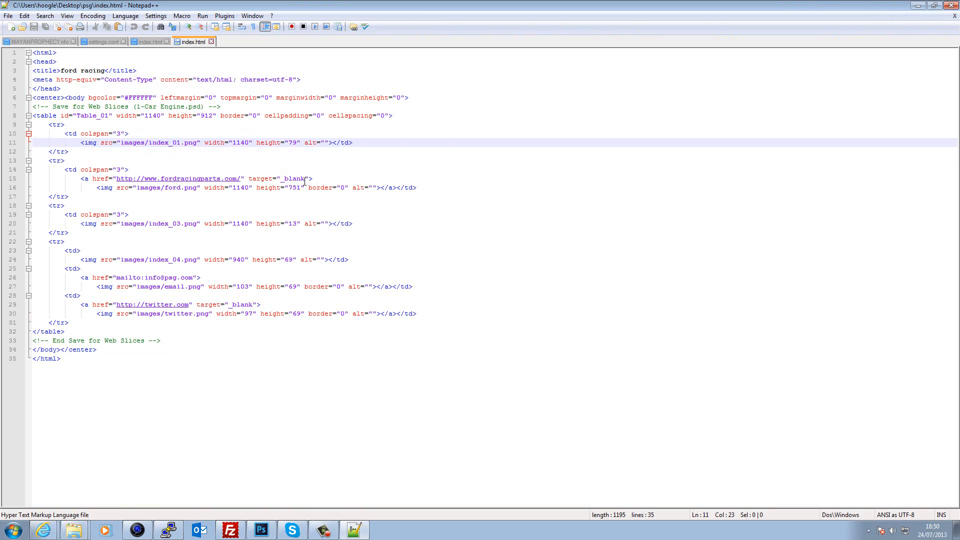
pyautogui.hotkey('ctrl', 'v')
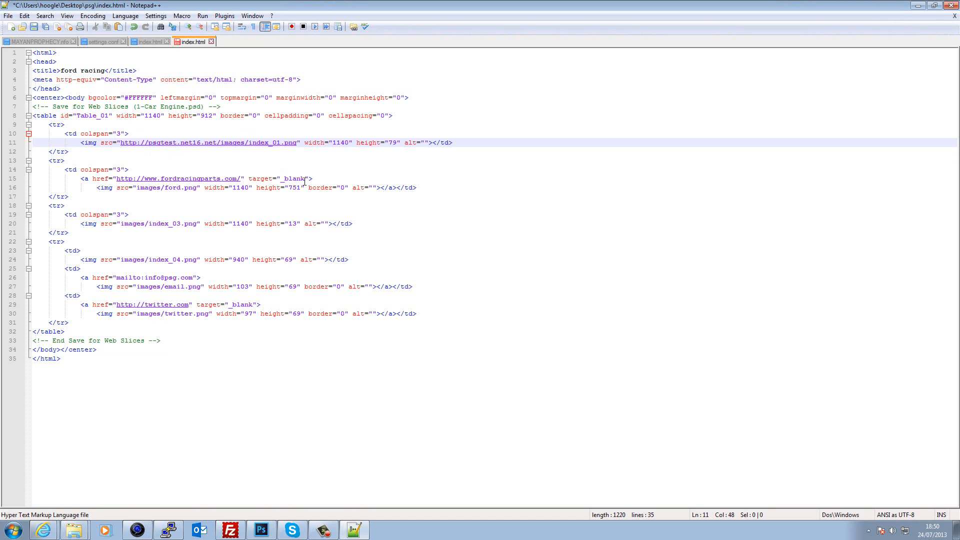
pyautogui.press('Down')
pyautogui.press('Down')
pyautogui.press('Down')
pyautogui.press('Down')
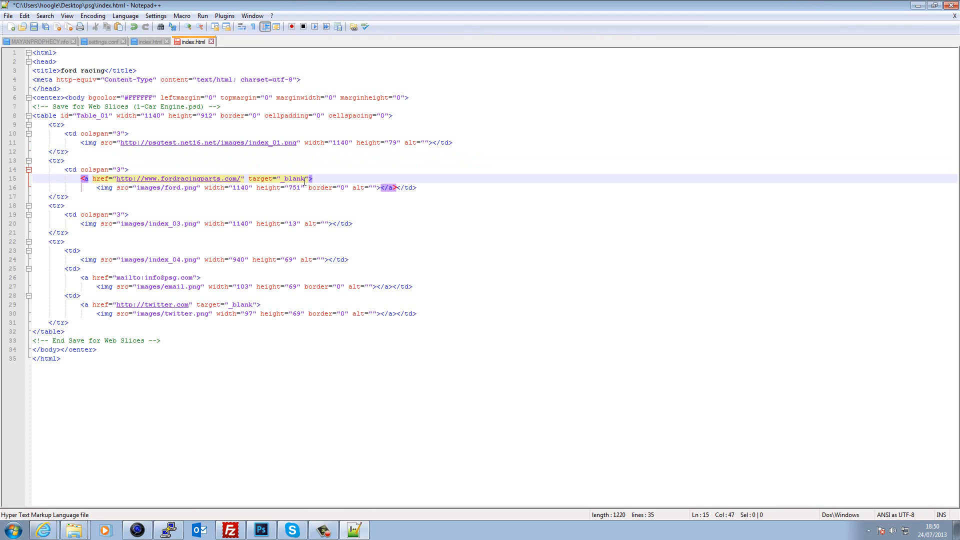
pyautogui.press('Down')
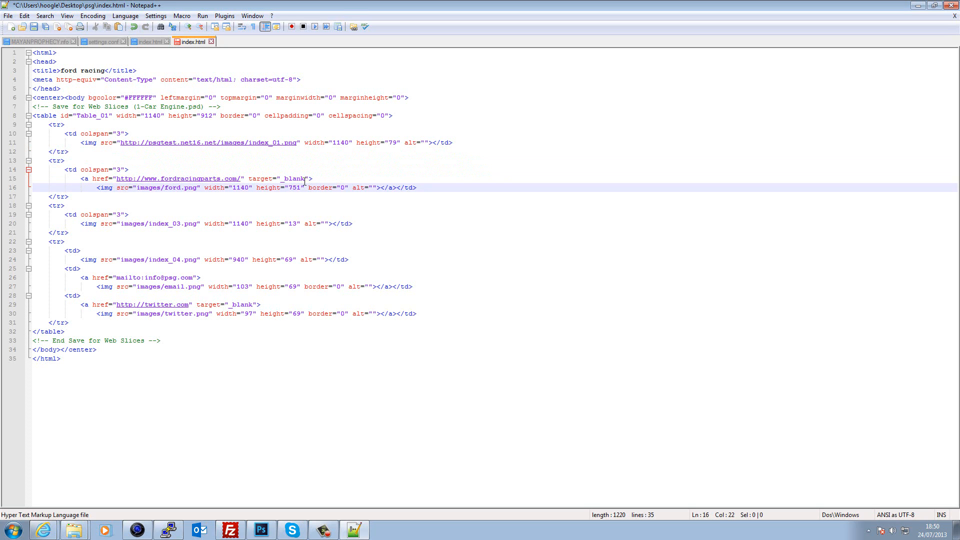
pyautogui.hotkey('ctrl', 'v')
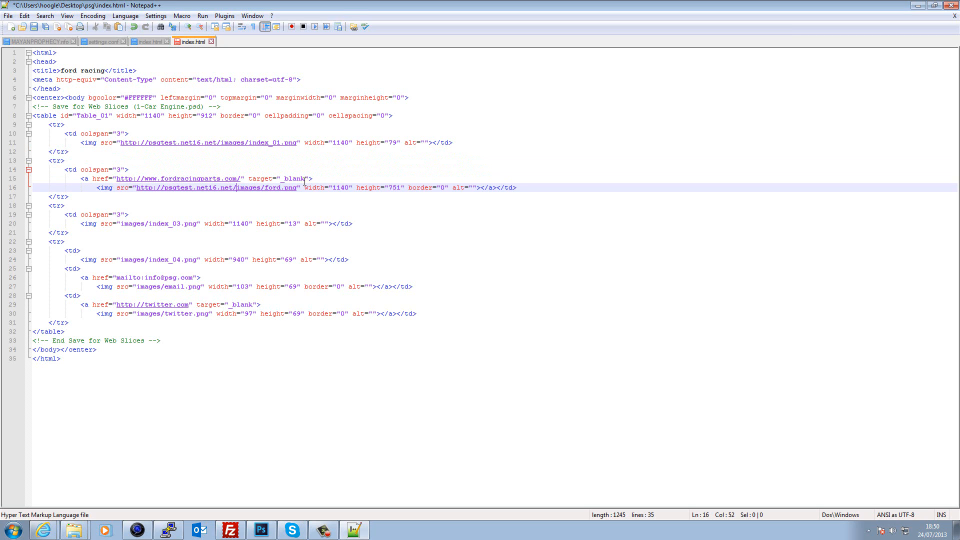
pyautogui.press('Down')
pyautogui.press('Down')
pyautogui.press('Down')
pyautogui.press('Down')
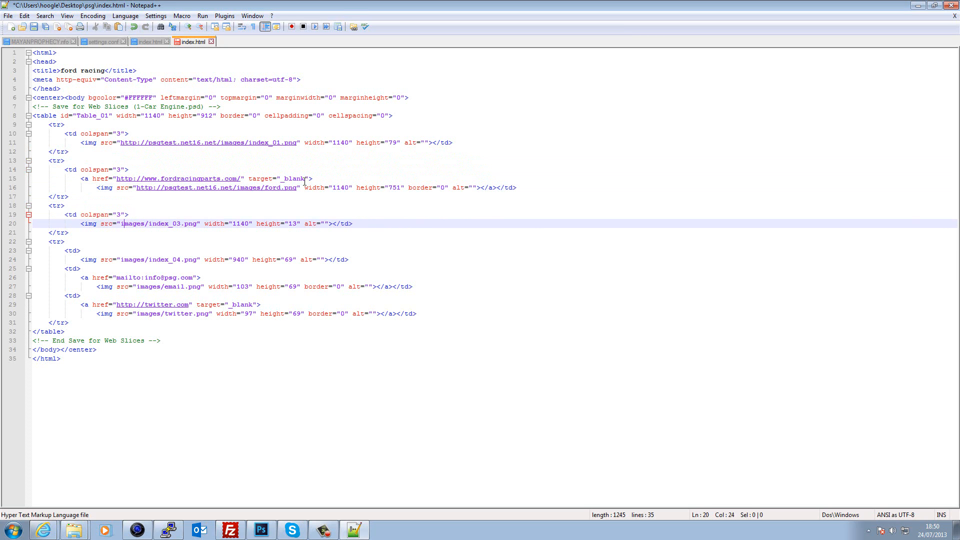
pyautogui.hotkey('ctrl', 'v')
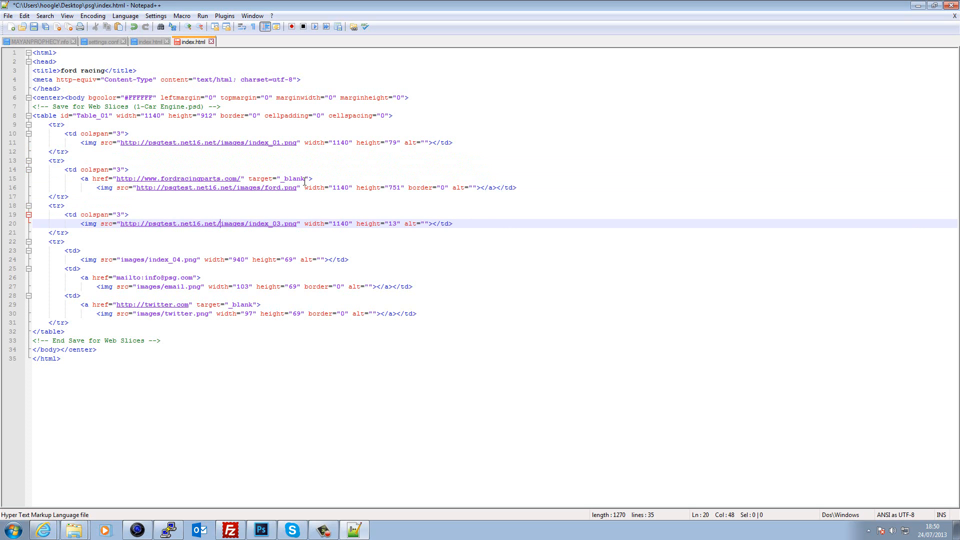
pyautogui.press('Down')
pyautogui.press('Down')
pyautogui.press('Down')
pyautogui.press('Down')
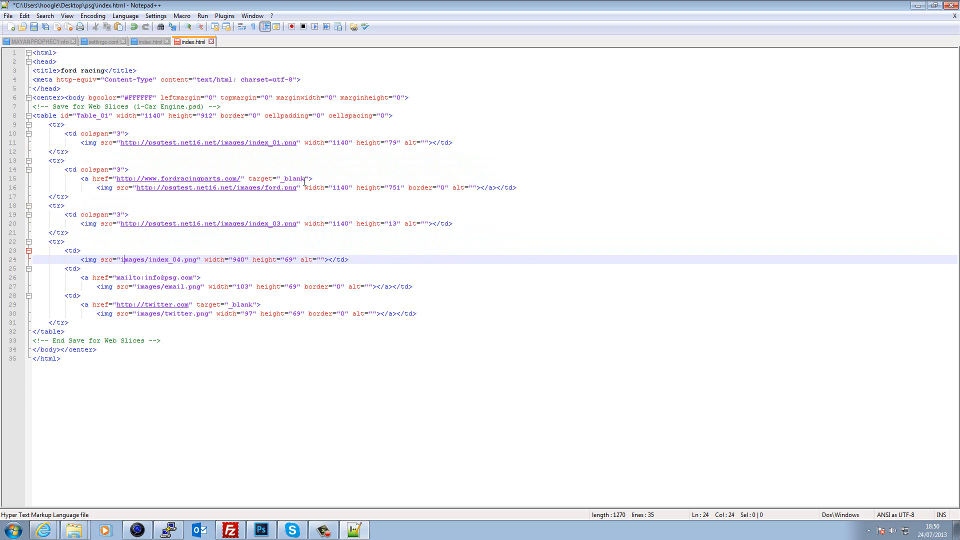
pyautogui.hotkey('ctrl', 'v')
pyautogui.press('Down')
pyautogui.press('Down')
pyautogui.press('Down')
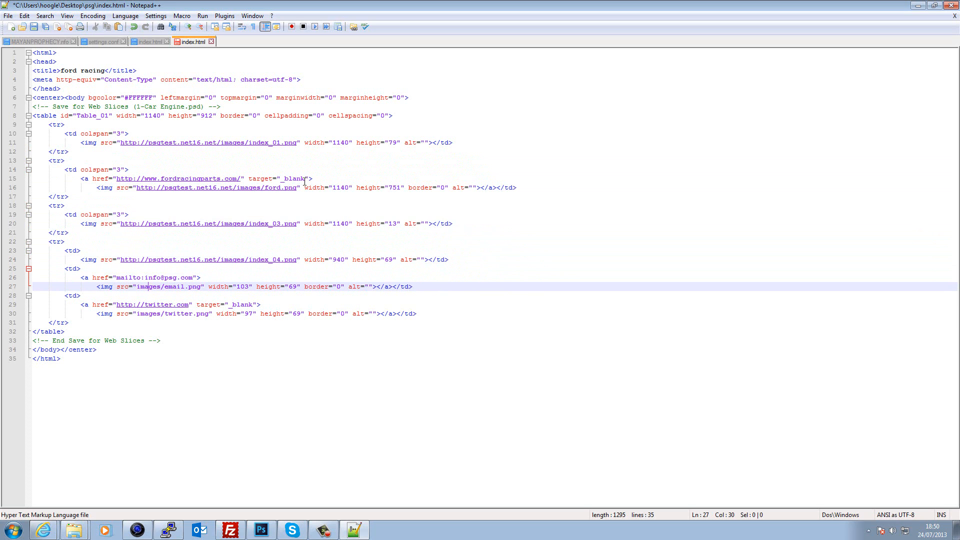
pyautogui.hotkey('ctrl', 'v')
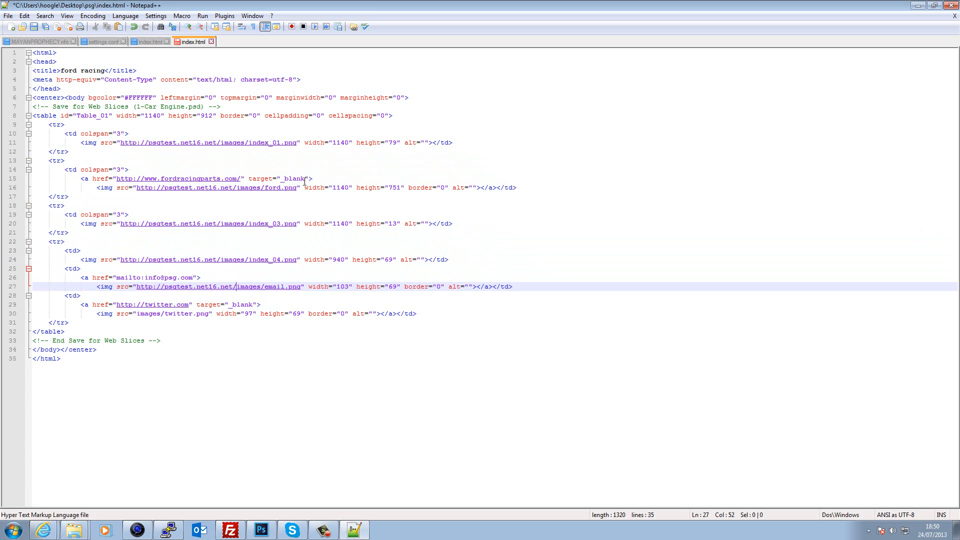
pyautogui.press('Down')
pyautogui.press('Down')
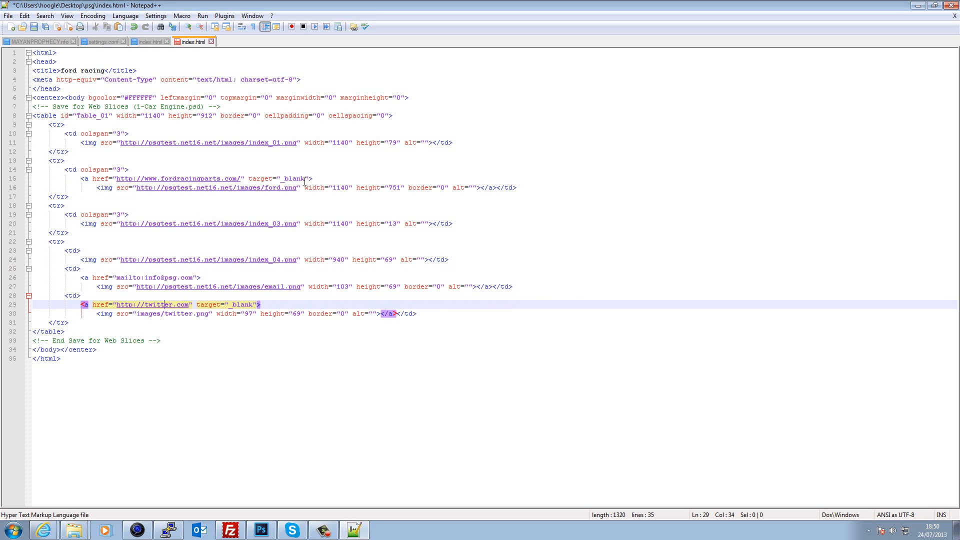
pyautogui.press('Left')
pyautogui.press('Left')
pyautogui.press('Left')
pyautogui.press('Left')
pyautogui.press('Left')
pyautogui.press('Left')
pyautogui.press('Down')
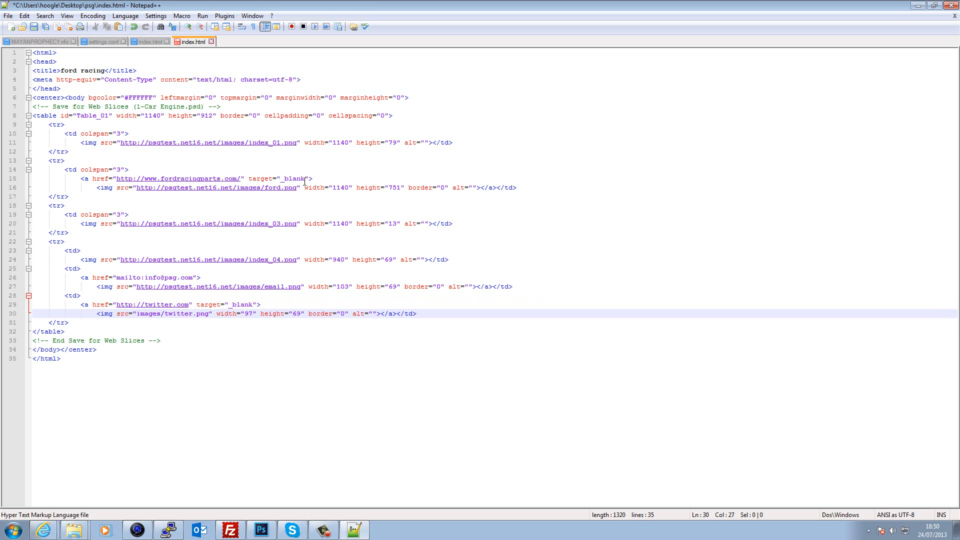
pyautogui.hotkey('ctrl', 'v')
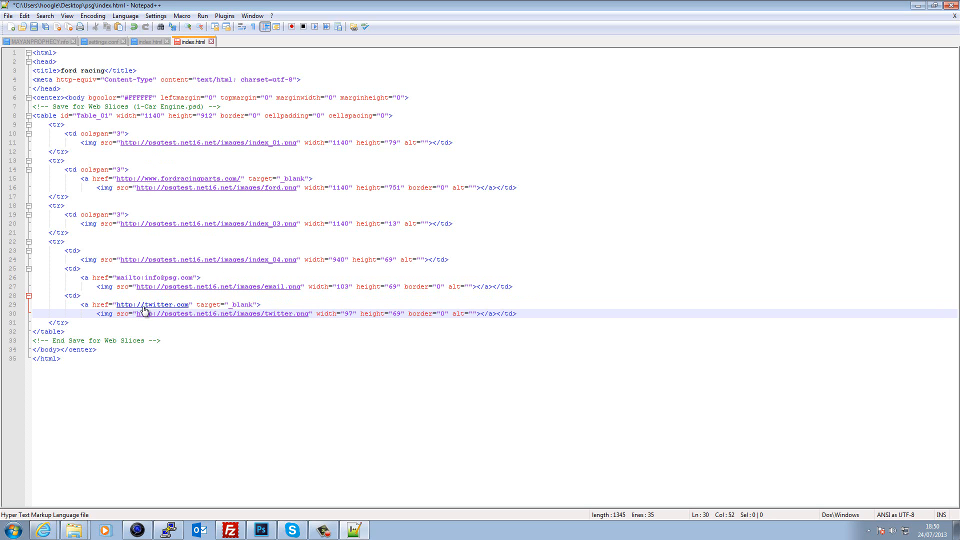
pyautogui.click(8, 16)
pyautogui.click(37, 61)
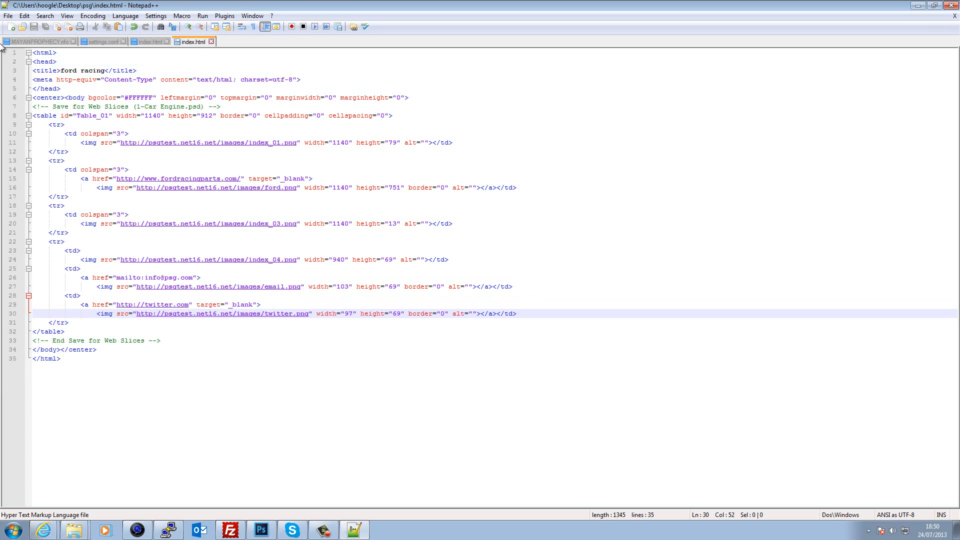
# - Close Notepad++, switch to Outlook and start a new blank HTML email
pyautogui.click(951, 6)
pyautogui.click(727, 236)
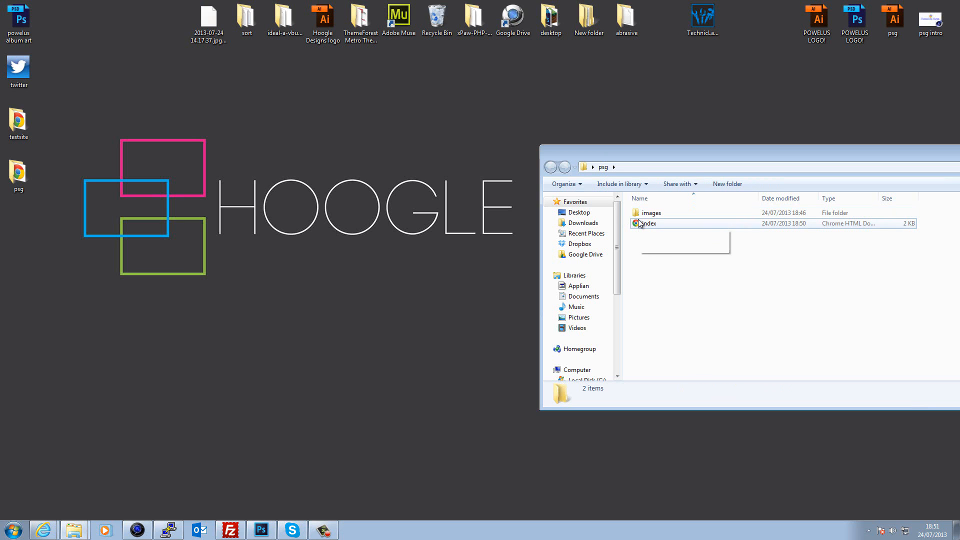
pyautogui.click(198, 530)
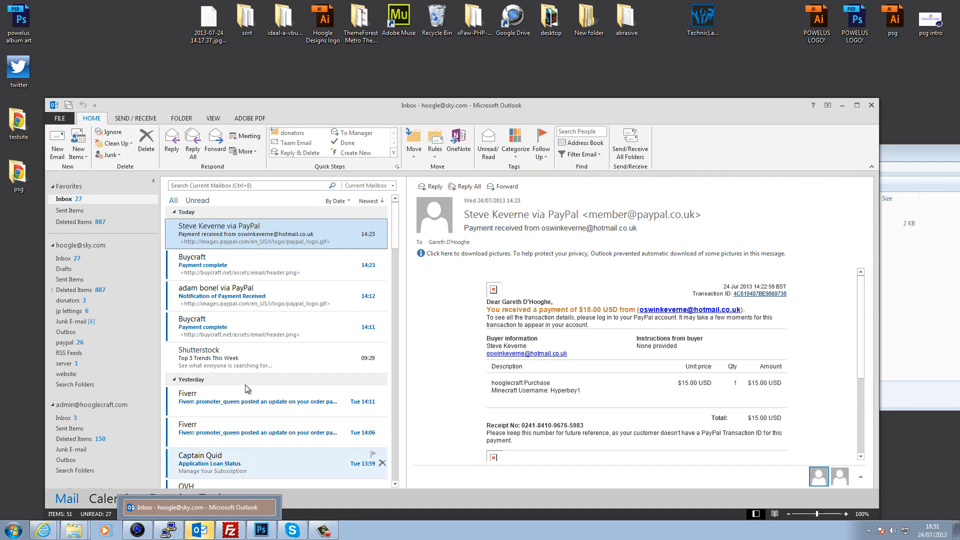
pyautogui.scroll(-1, 235, 289)
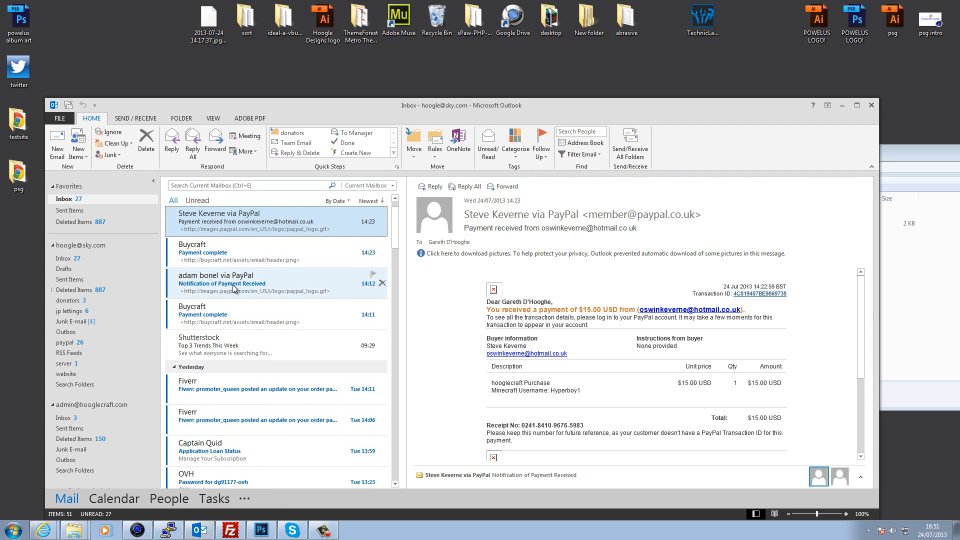
pyautogui.scroll(-3, 232, 285)
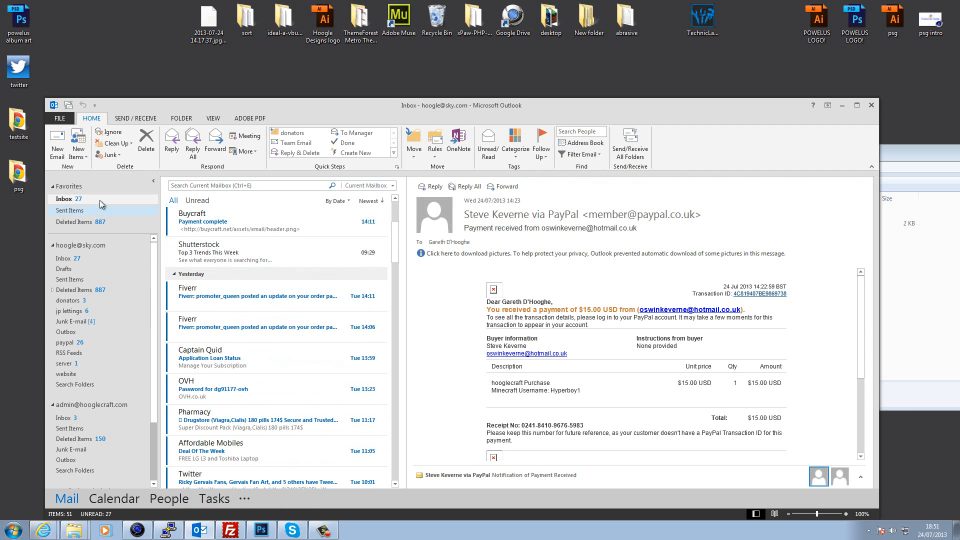
pyautogui.click(55, 150)
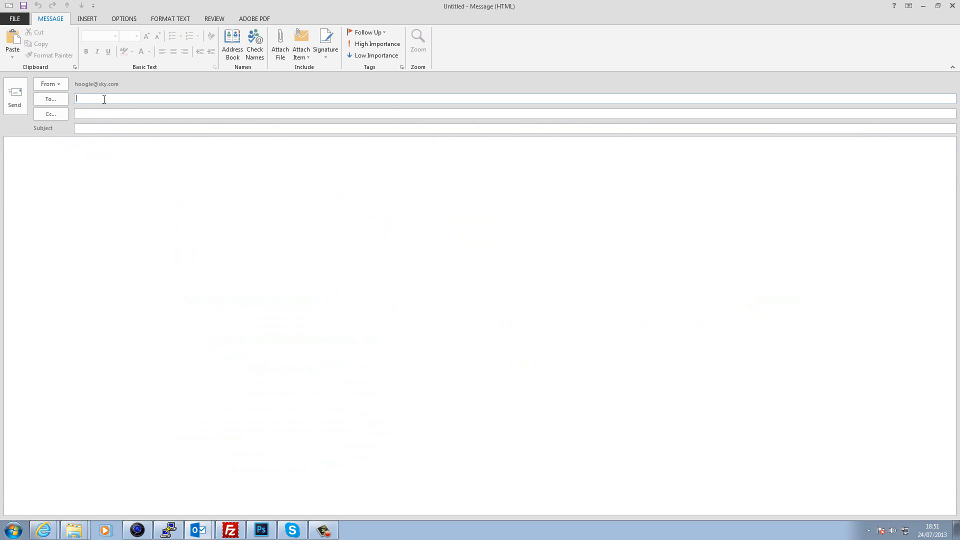
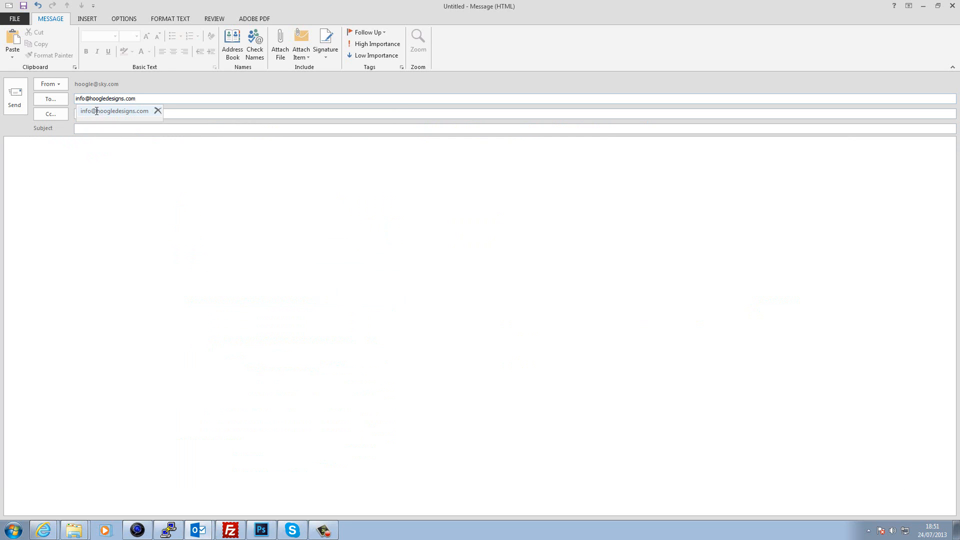
# - Address the email to the suggested recipient with subject 'ecard baby shower invitation', ready to attach a file
pyautogui.click(97, 111)
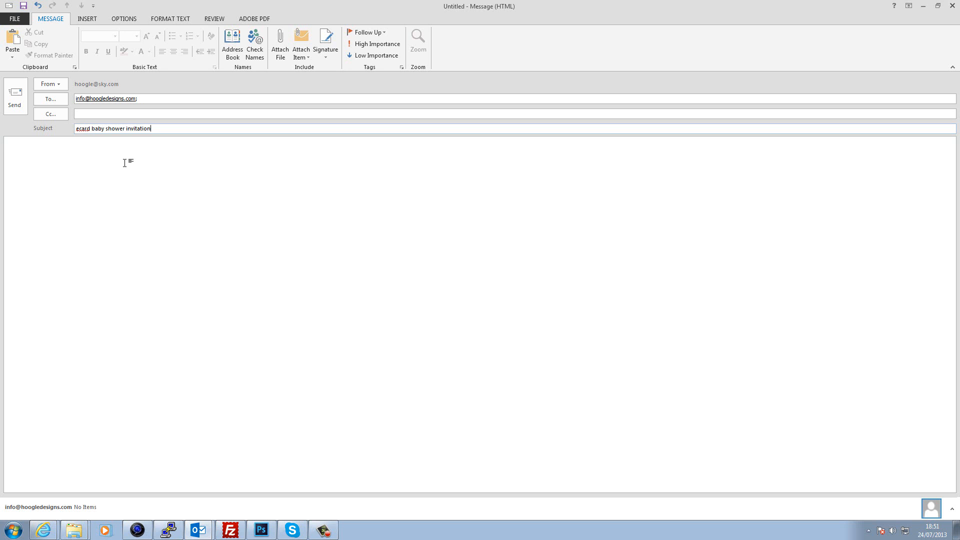
pyautogui.click(23, 147)
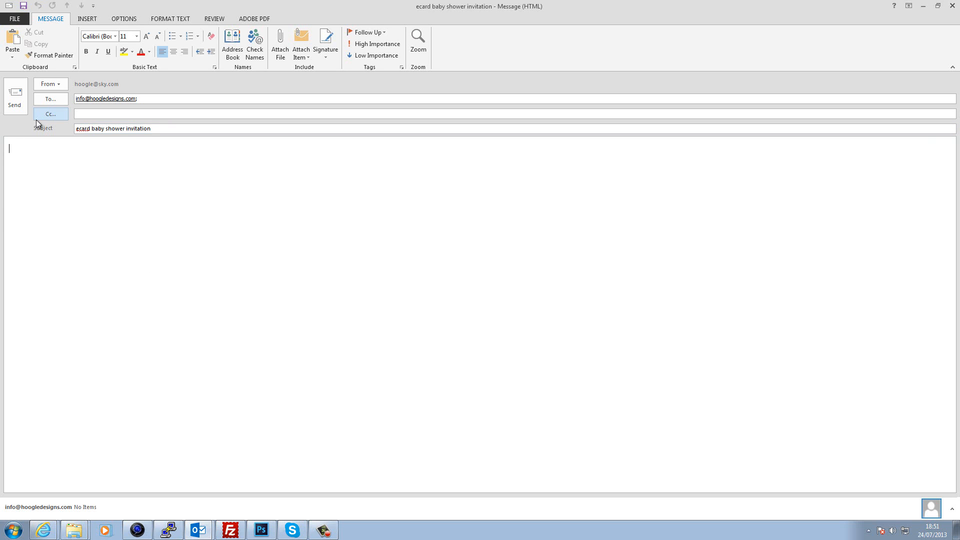
pyautogui.click(281, 48)
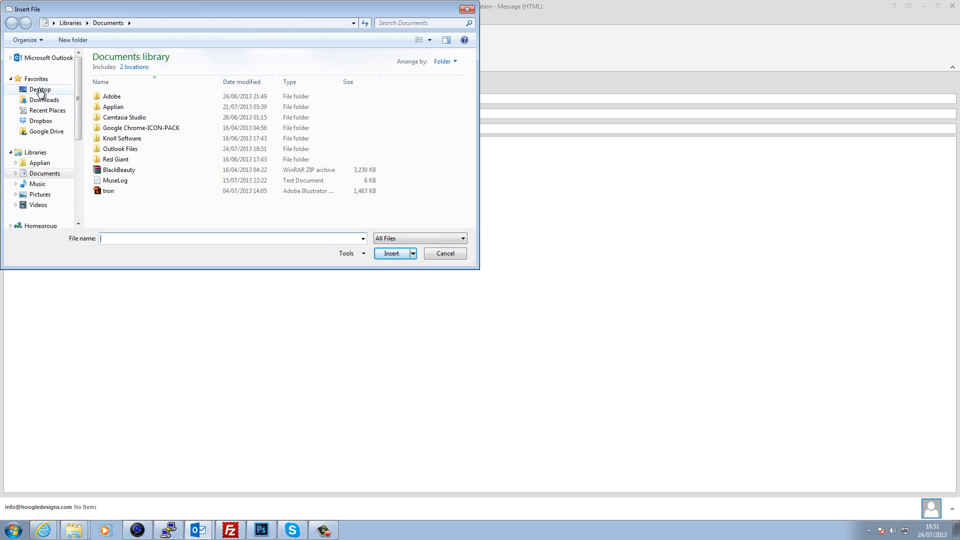
# - Insert the psg folder's index file into the body as text, showing the Ford Racing engine page
pyautogui.click(40, 90)
pyautogui.scroll(-5, 358, 158)
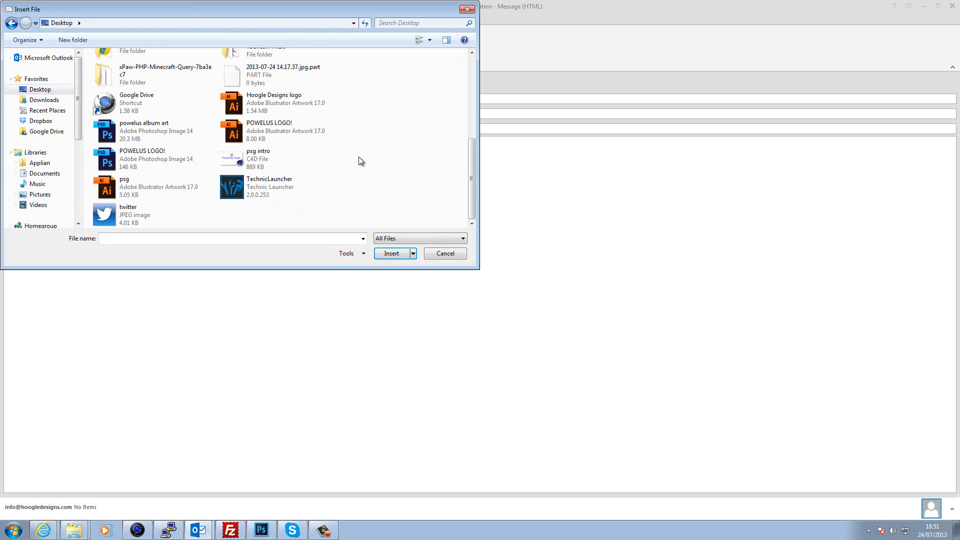
pyautogui.scroll(5, 358, 158)
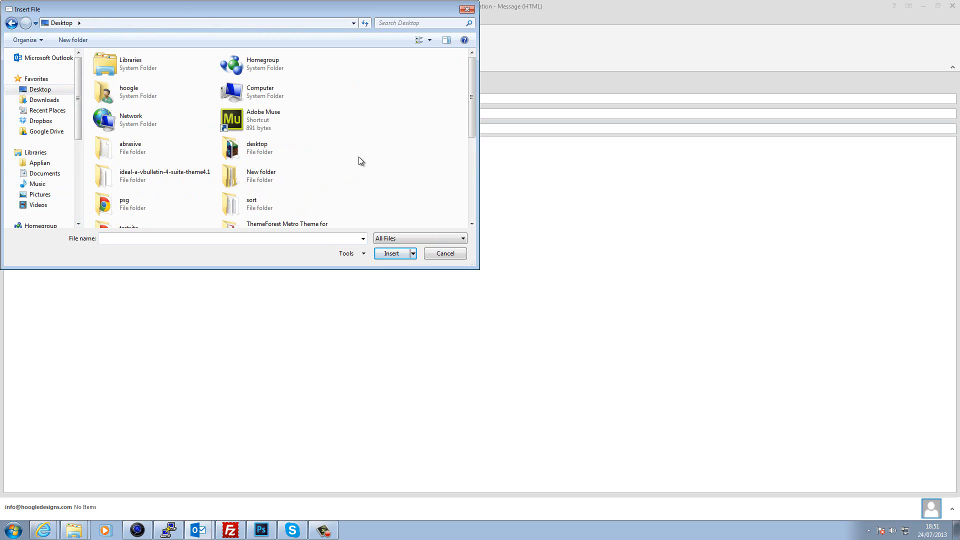
pyautogui.scroll(-1, 359, 157)
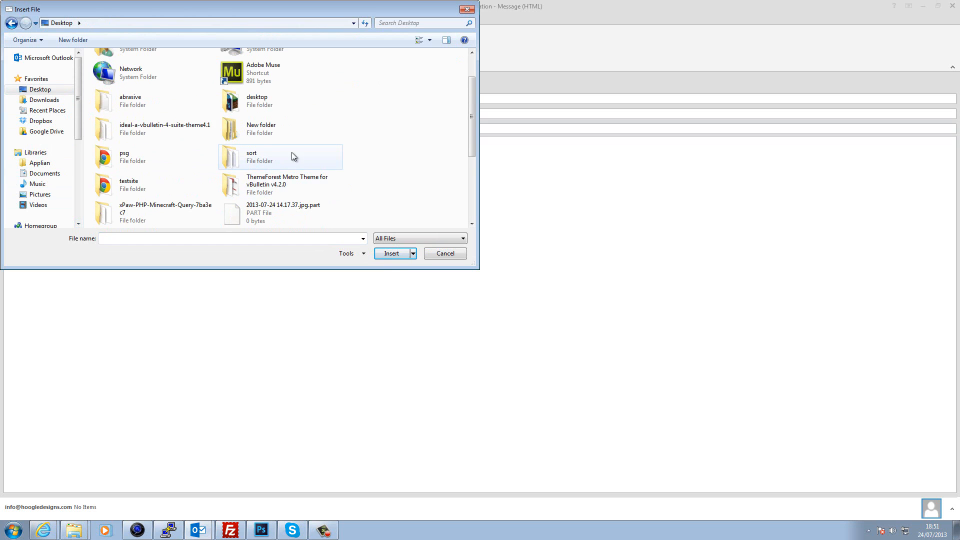
pyautogui.scroll(-3, 175, 164)
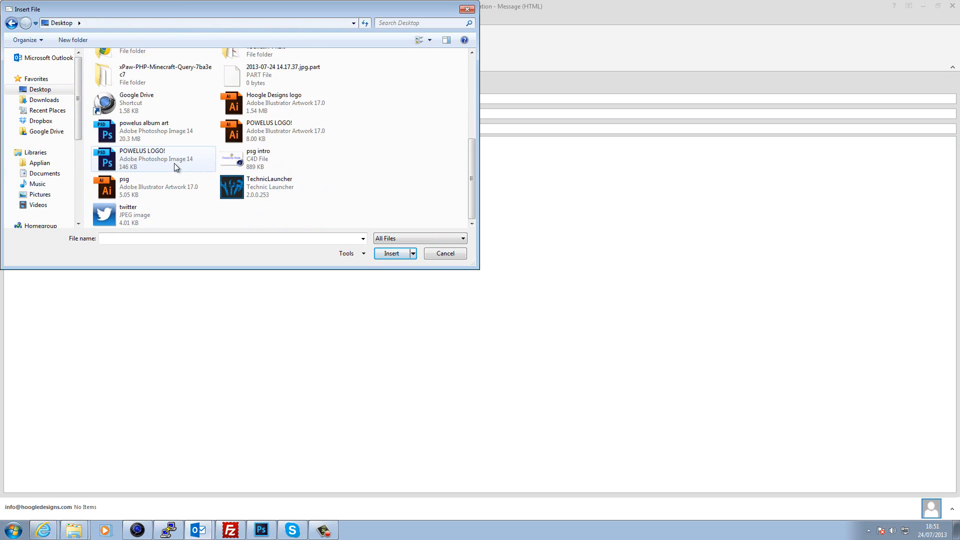
pyautogui.scroll(1, 175, 164)
pyautogui.doubleClick(152, 97)
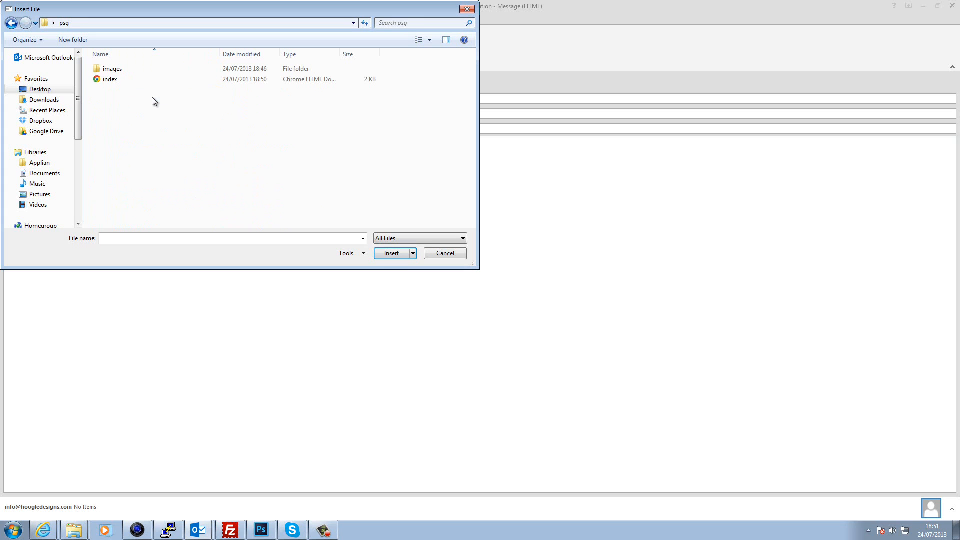
pyautogui.click(115, 81)
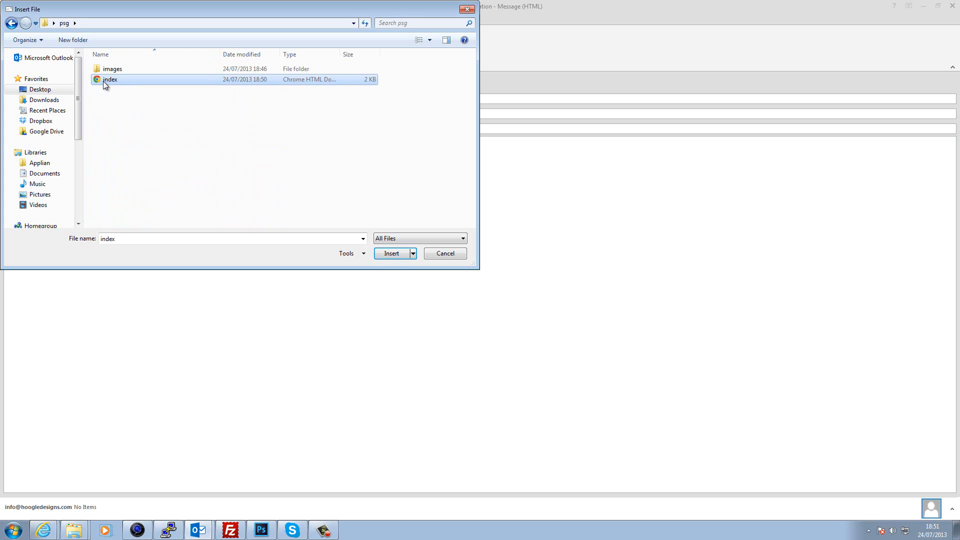
pyautogui.click(413, 255)
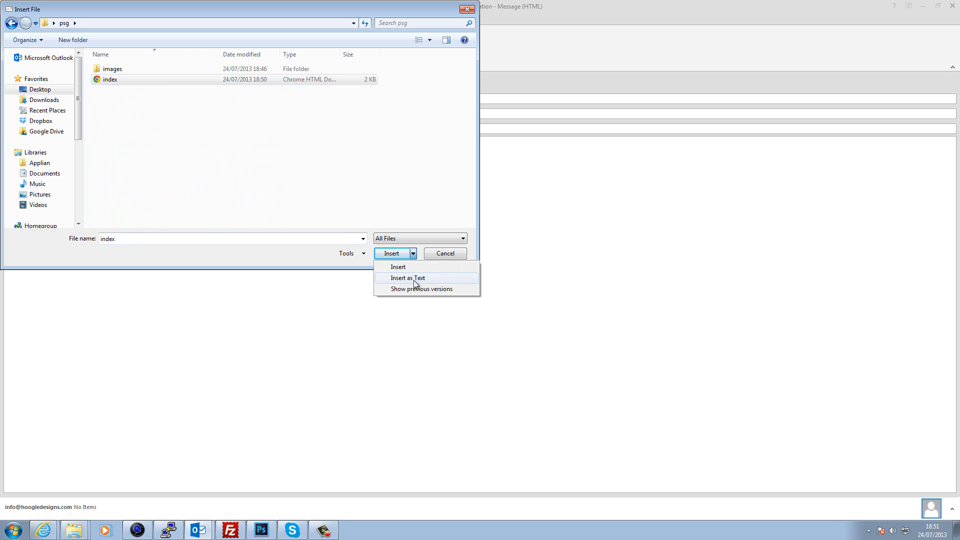
pyautogui.click(414, 279)
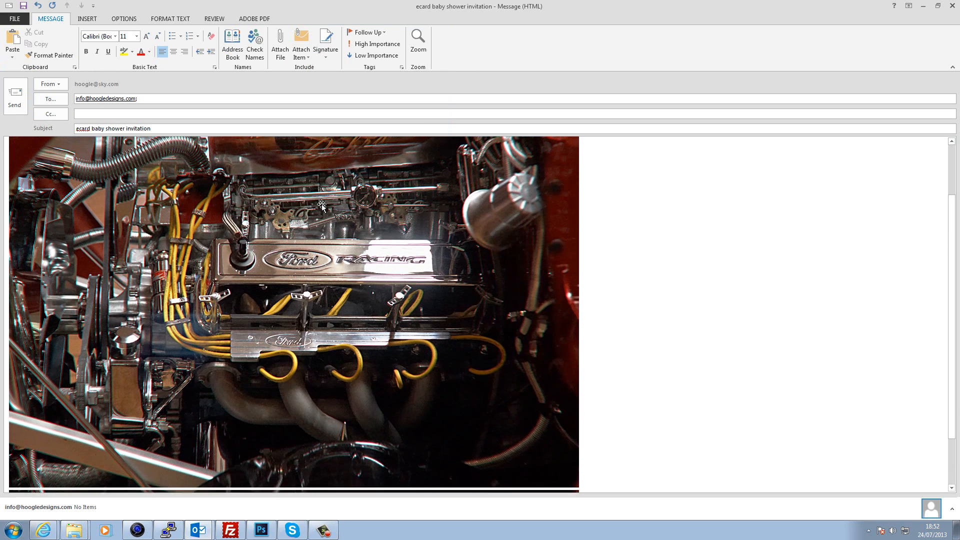
# - Send the email, run Send/Receive All Folders twice, and open the second account's Inbox
pyautogui.scroll(3, 322, 206)
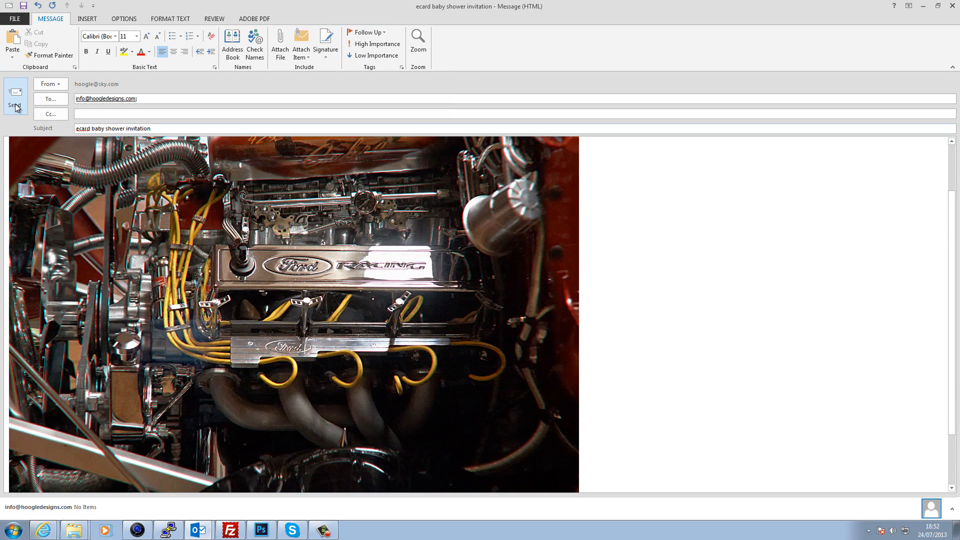
pyautogui.click(15, 99)
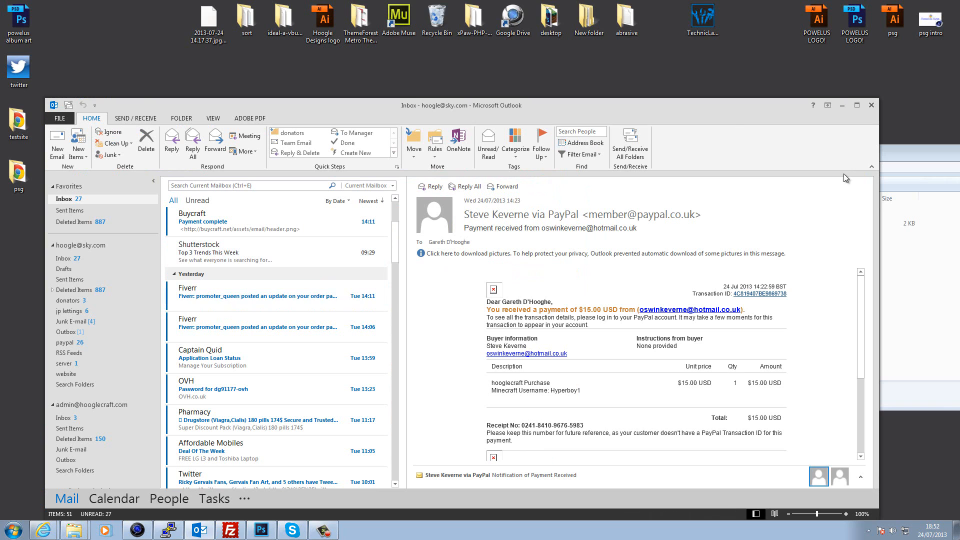
pyautogui.click(639, 143)
pyautogui.click(631, 145)
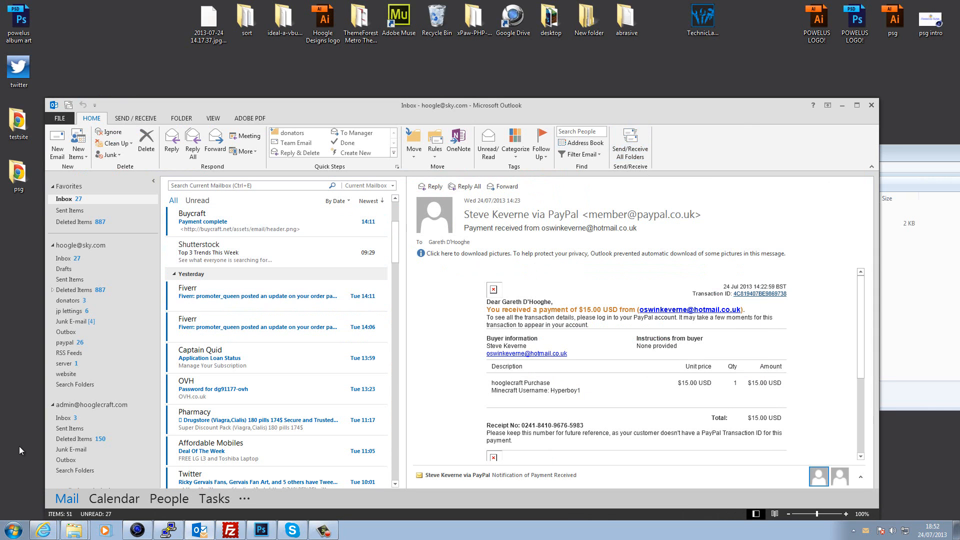
pyautogui.scroll(-3, 148, 450)
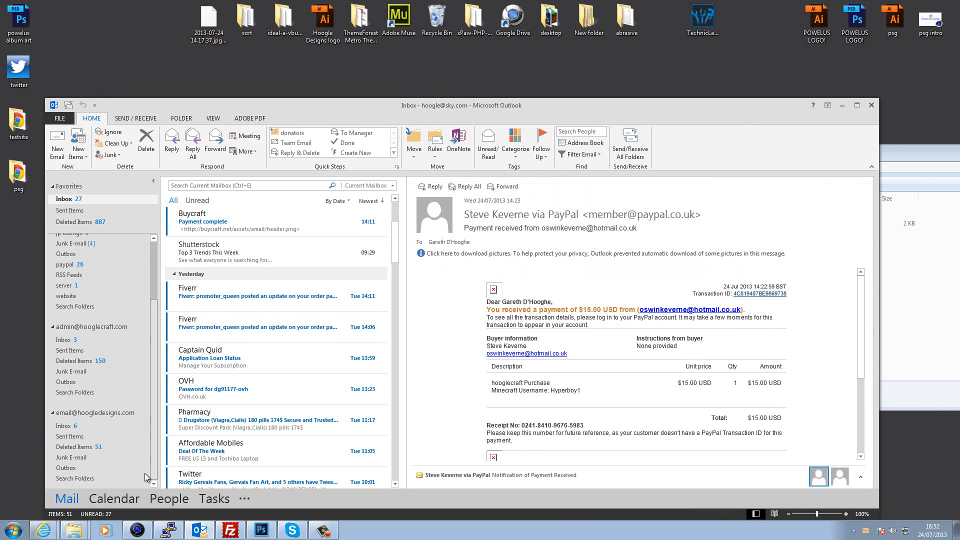
pyautogui.click(60, 424)
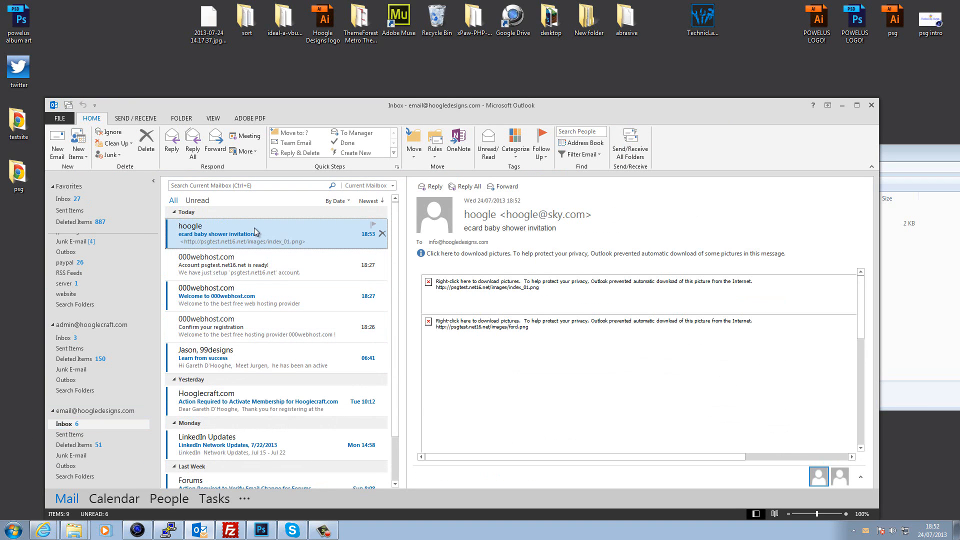
# - Open the received invitation, download its blocked pictures, and follow the engine image's Ford Racing link
pyautogui.doubleClick(255, 232)
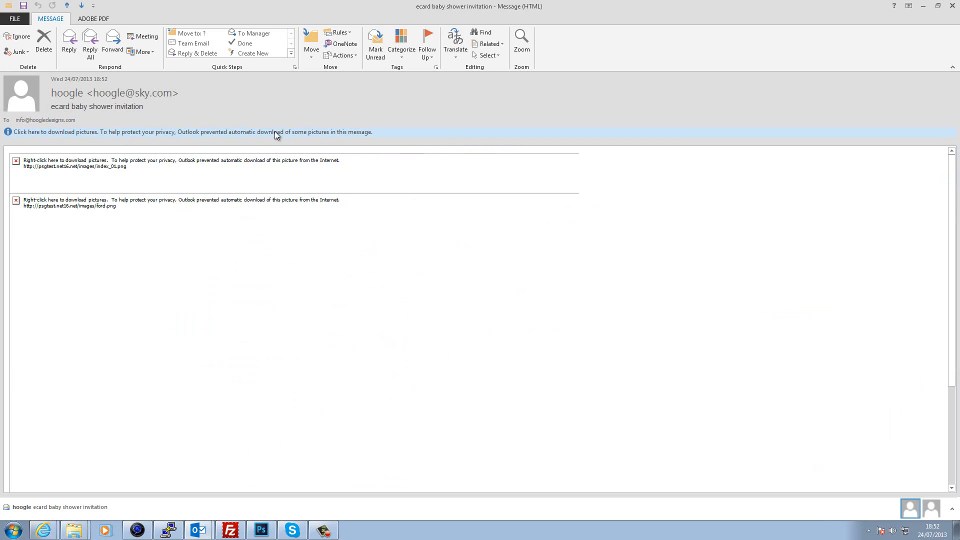
pyautogui.click(298, 134)
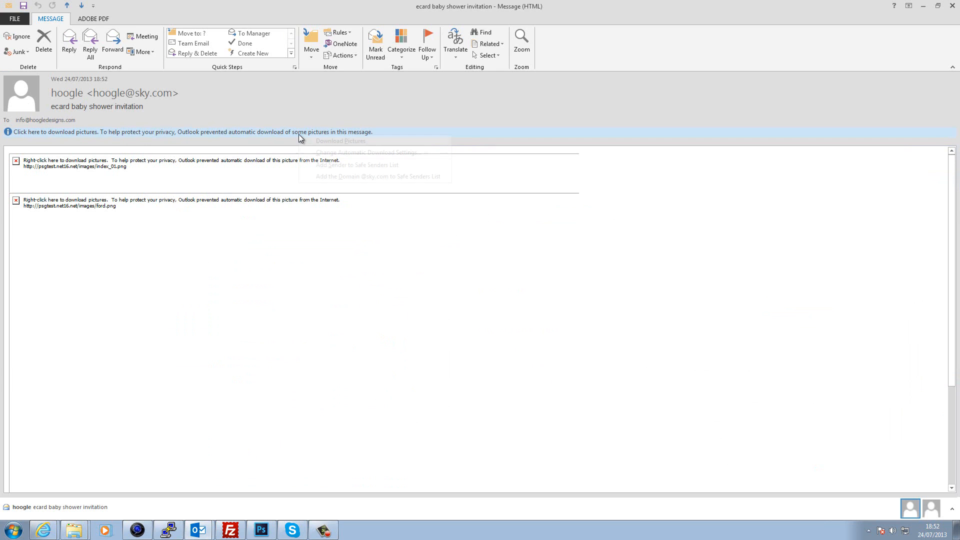
pyautogui.click(338, 141)
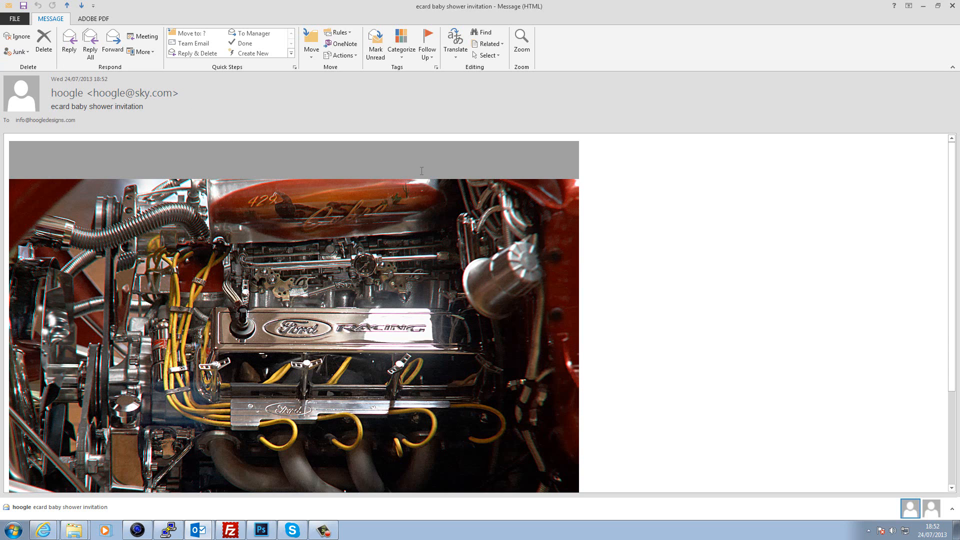
pyautogui.scroll(-3, 422, 171)
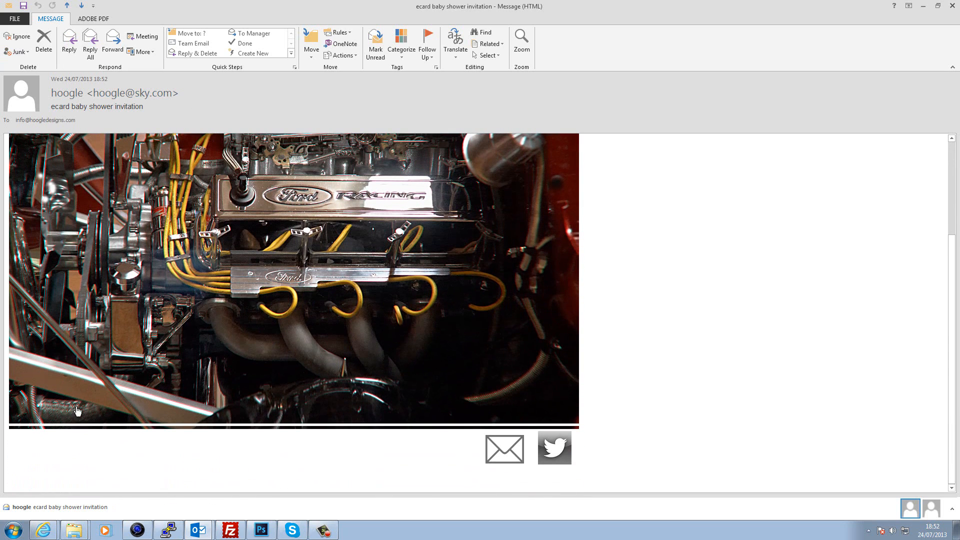
pyautogui.scroll(3, 112, 345)
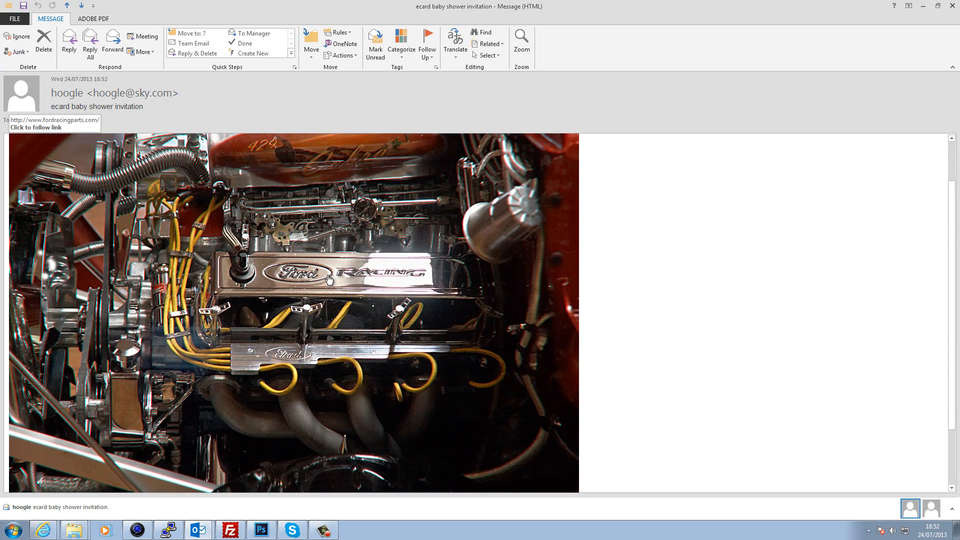
pyautogui.click(328, 278)
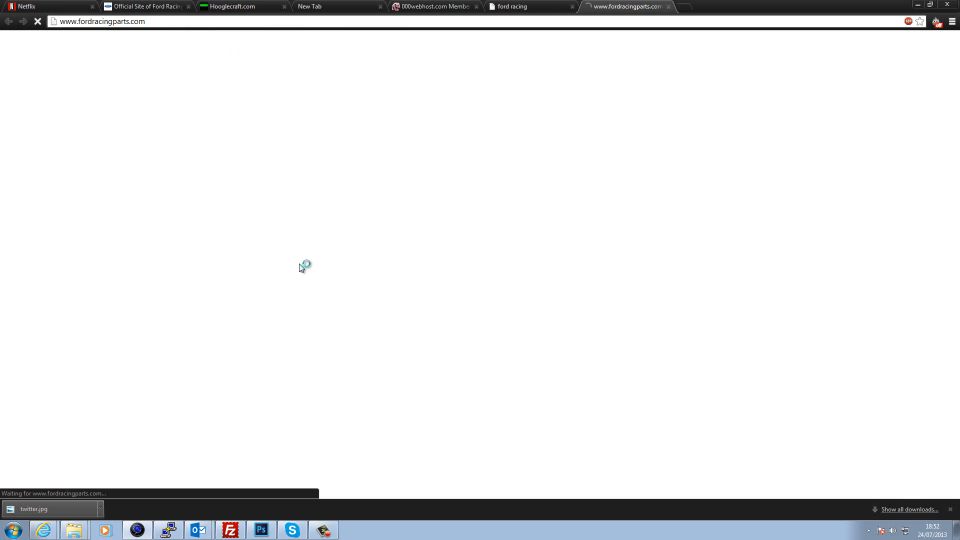
# - Test the Twitter and mail icon links, minimizing Chrome and closing the pre-addressed new message
pyautogui.scroll(-3, 601, 93)
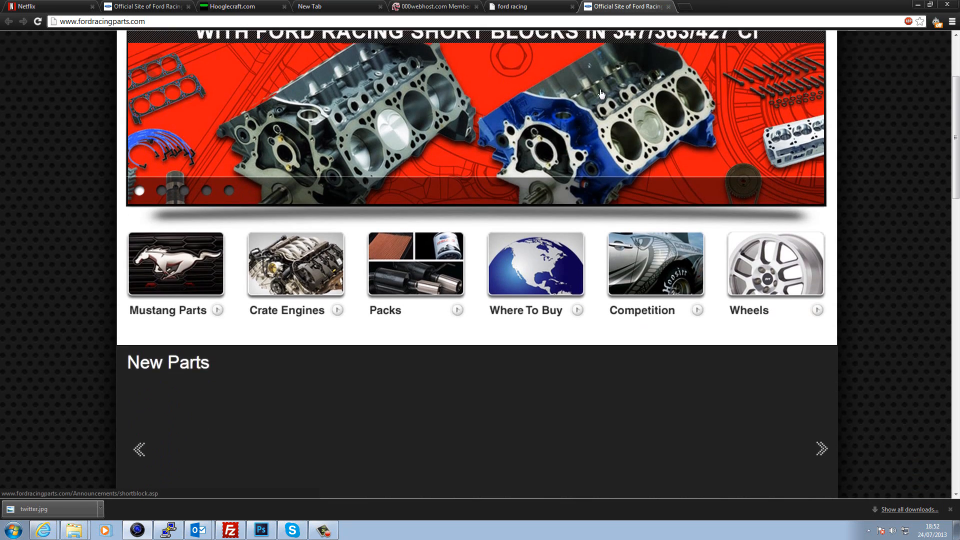
pyautogui.scroll(2, 602, 93)
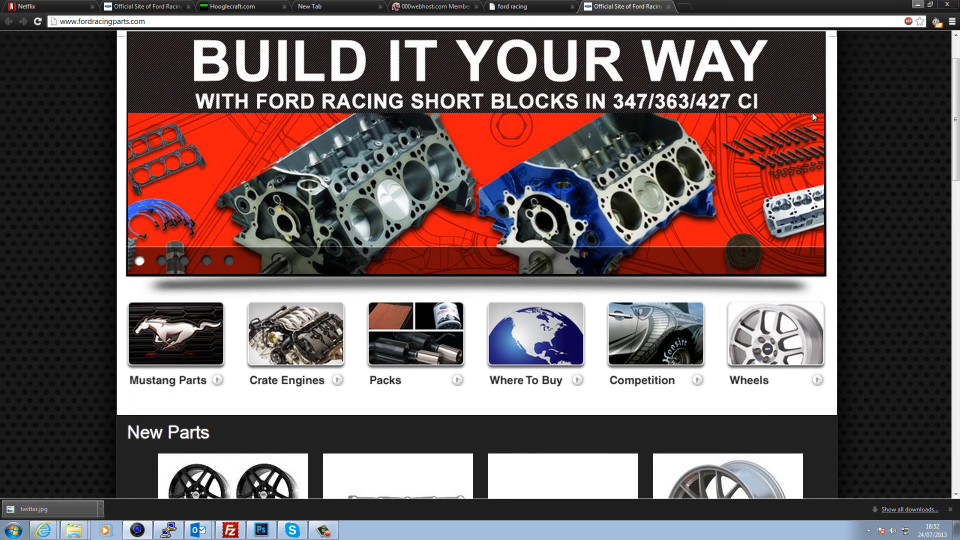
pyautogui.click(918, 5)
pyautogui.scroll(-3, 403, 419)
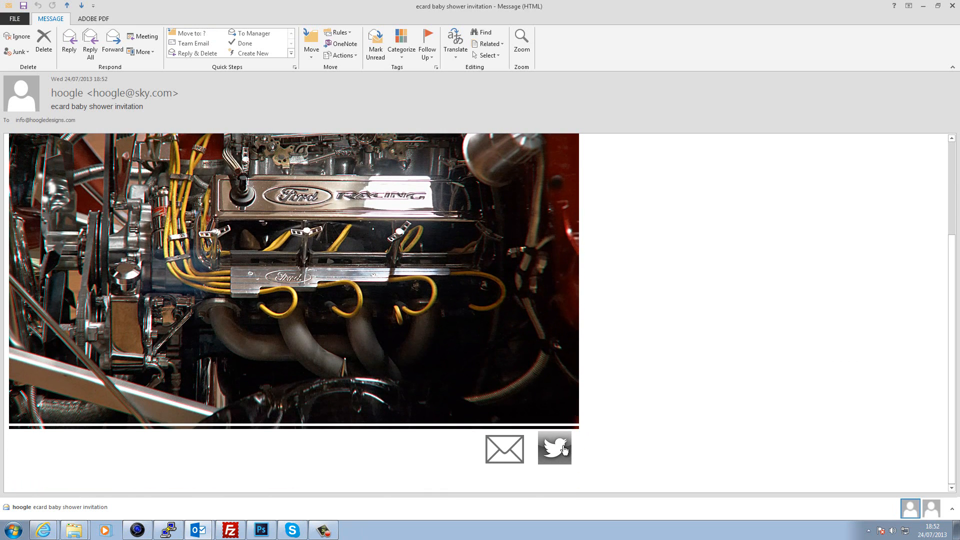
pyautogui.click(564, 450)
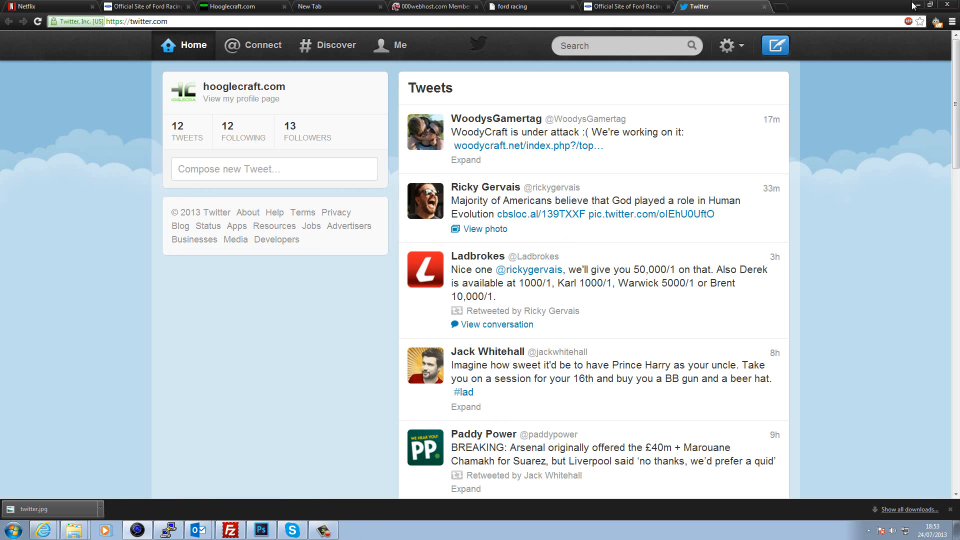
pyautogui.click(915, 5)
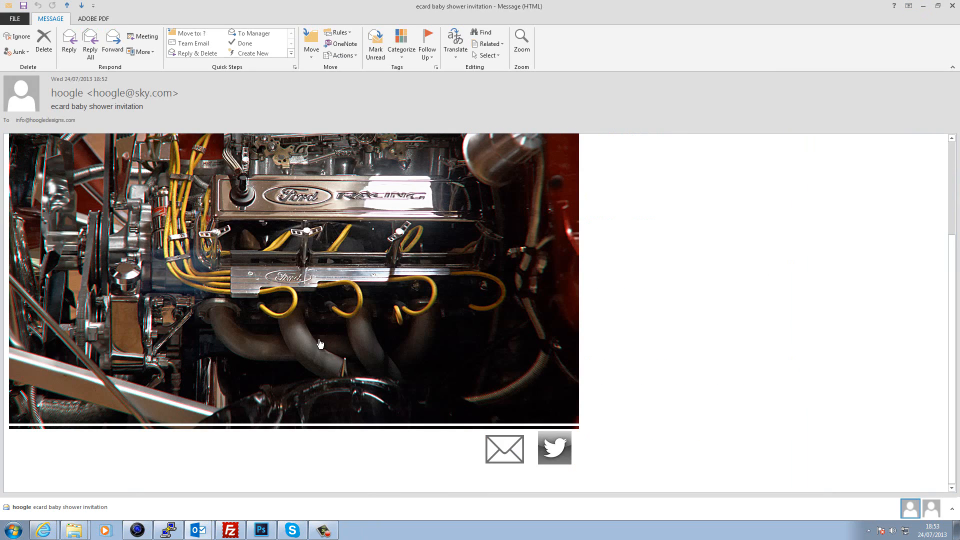
pyautogui.click(506, 457)
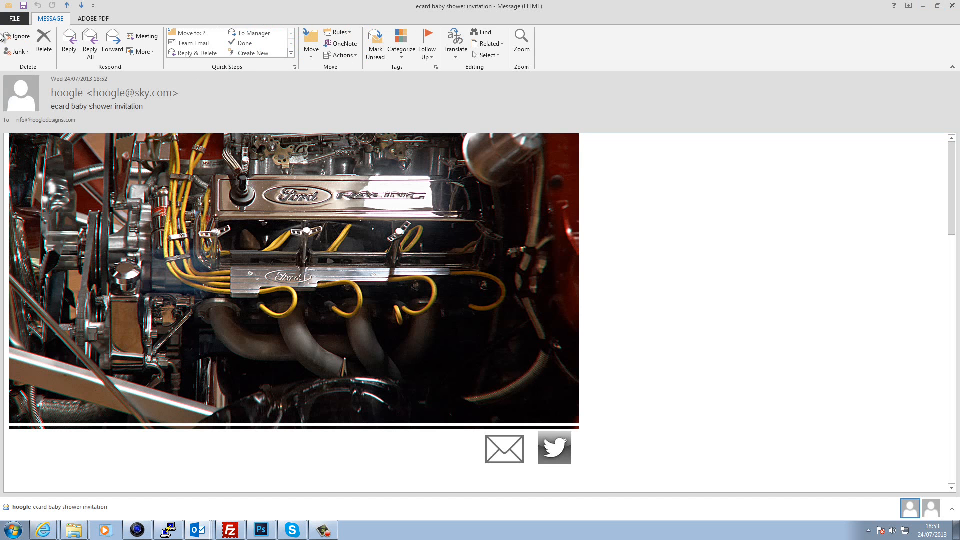
pyautogui.click(923, 5)
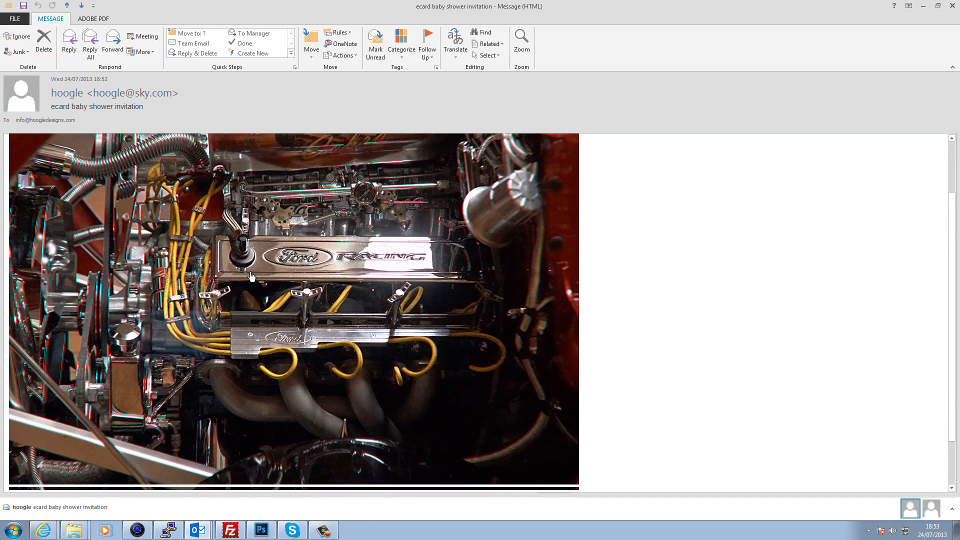
pyautogui.scroll(-2, 698, 248)
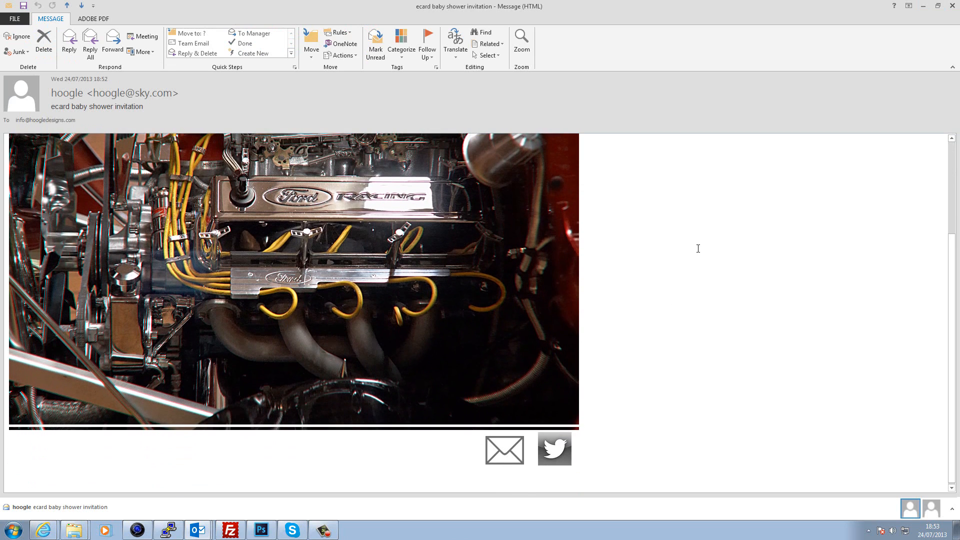
pyautogui.click(333, 534)
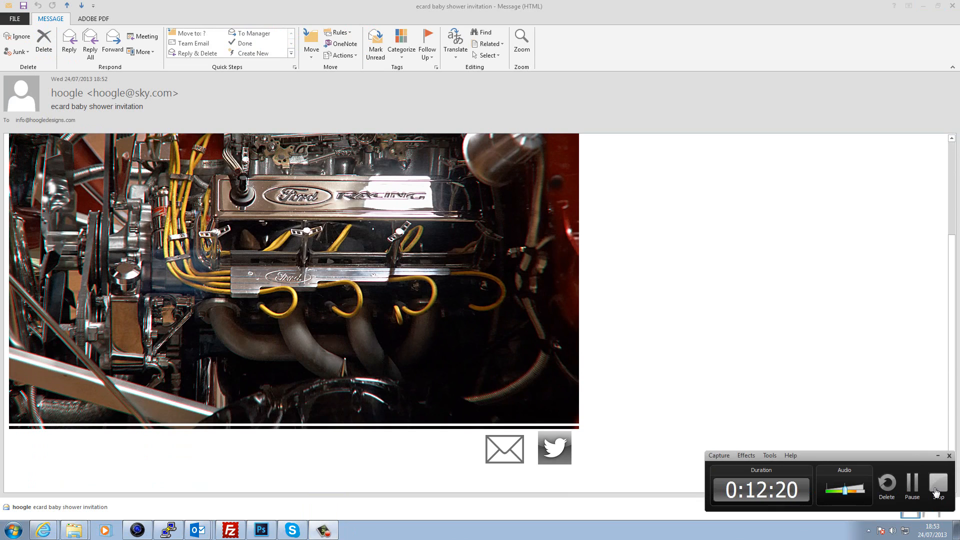